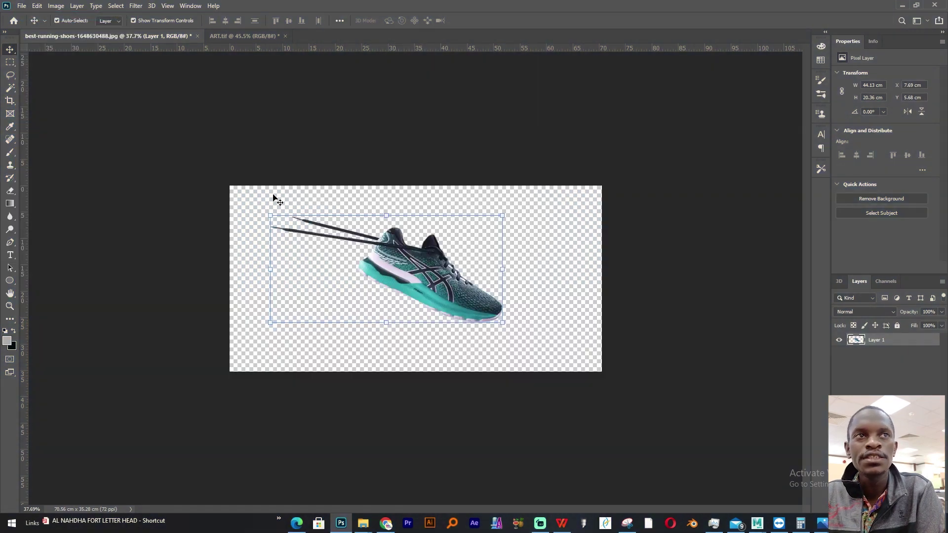
Create a 15 × 15 cm document and drag the teal shoe layer onto it
{"action": "key", "text": "ctrl+n"}
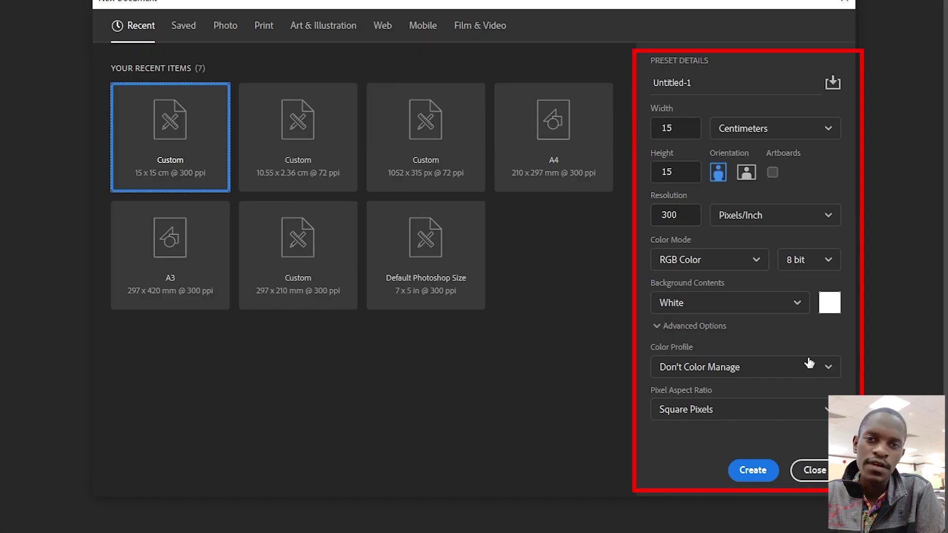
{"action": "left_click", "coordinate": [749, 472]}
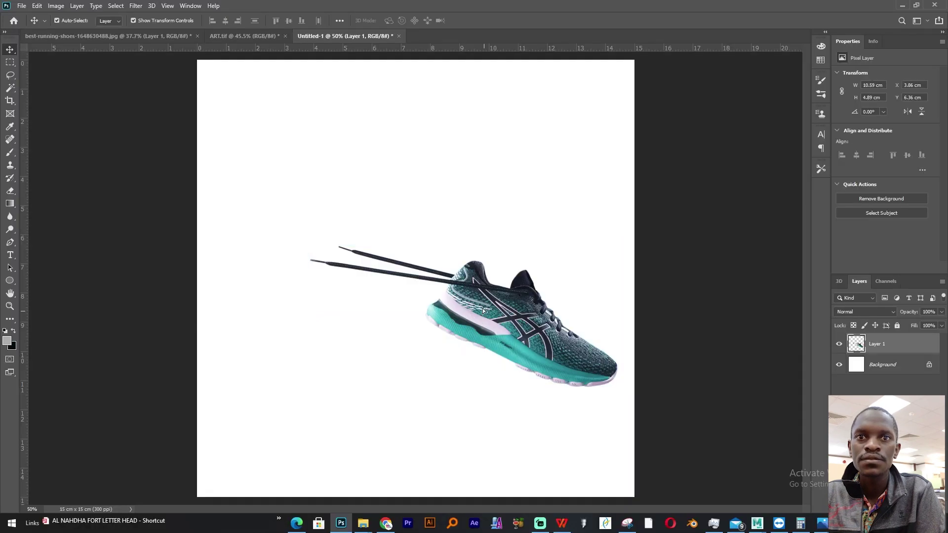
{"action": "left_click_drag", "start_coordinate": [482, 308], "coordinate": [465, 258]}
Save the new document on the computer as a TIF
{"action": "left_click", "coordinate": [21, 6]}
{"action": "left_click", "coordinate": [70, 117]}
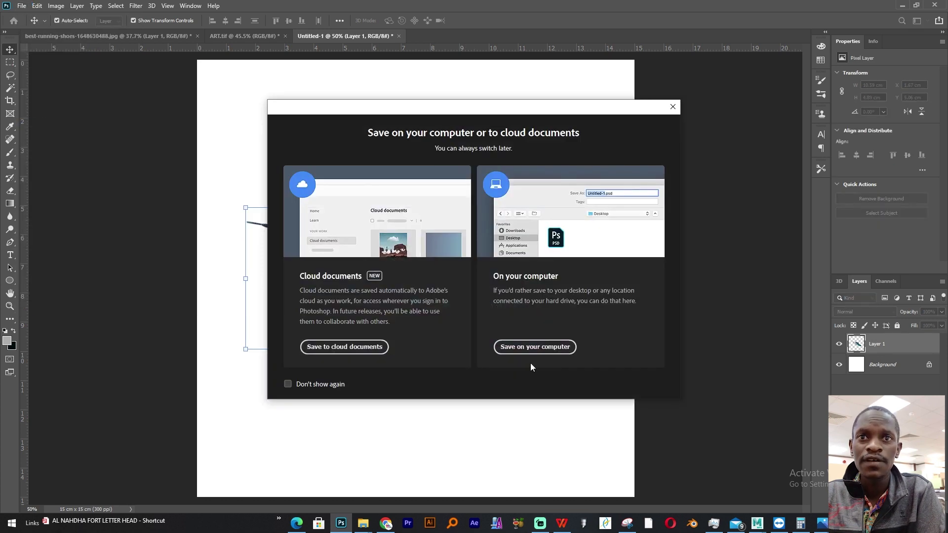
{"action": "left_click", "coordinate": [528, 348]}
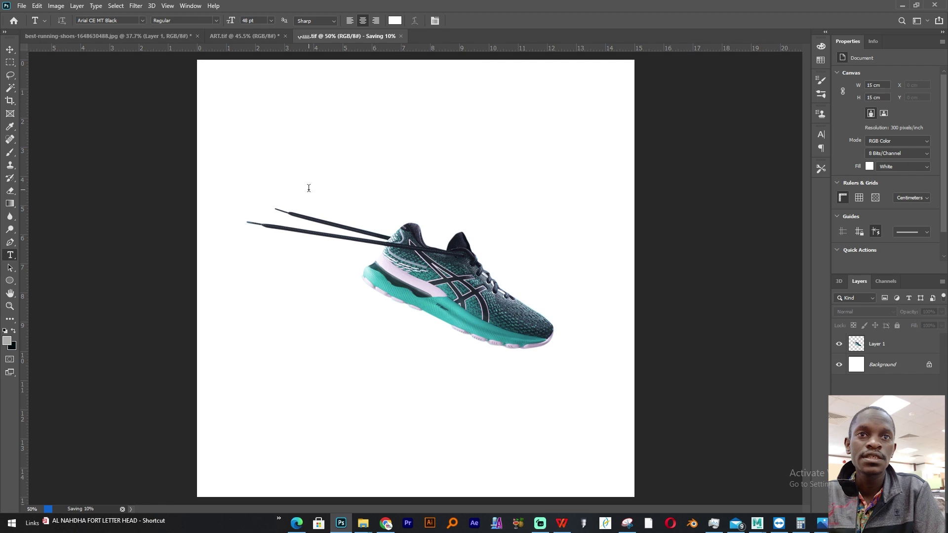
Type a pink S in Impact, move it beside the shoe and scale it to about 329%
{"action": "left_click", "coordinate": [309, 188]}
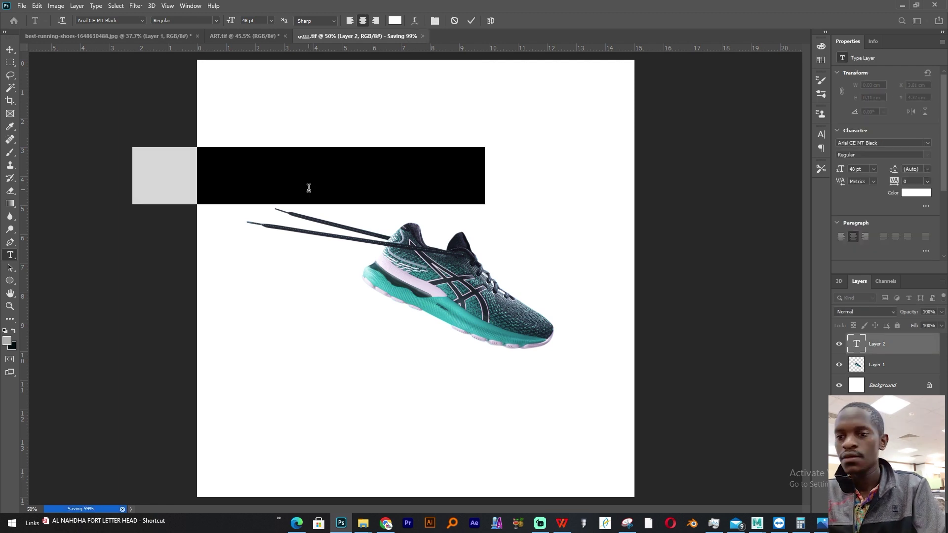
{"action": "type", "text": "س"}
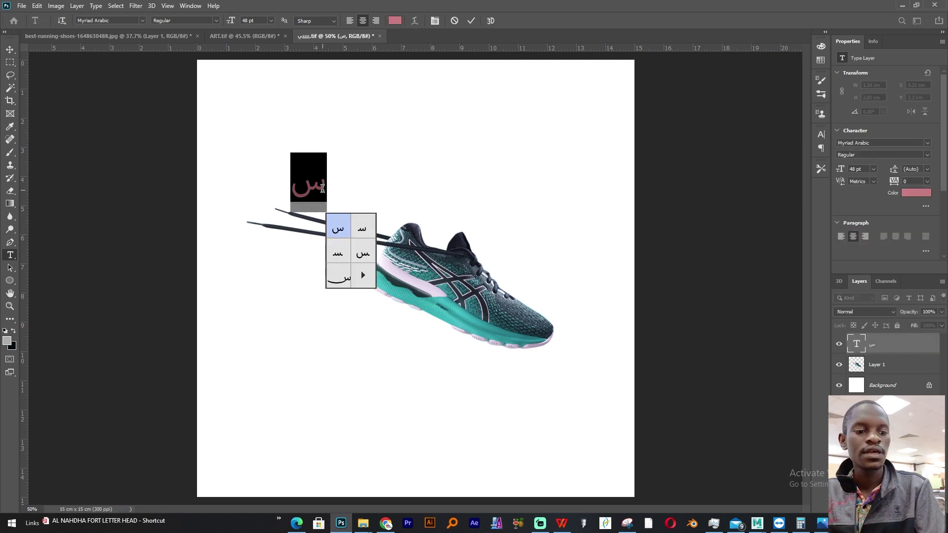
{"action": "type", "text": "S"}
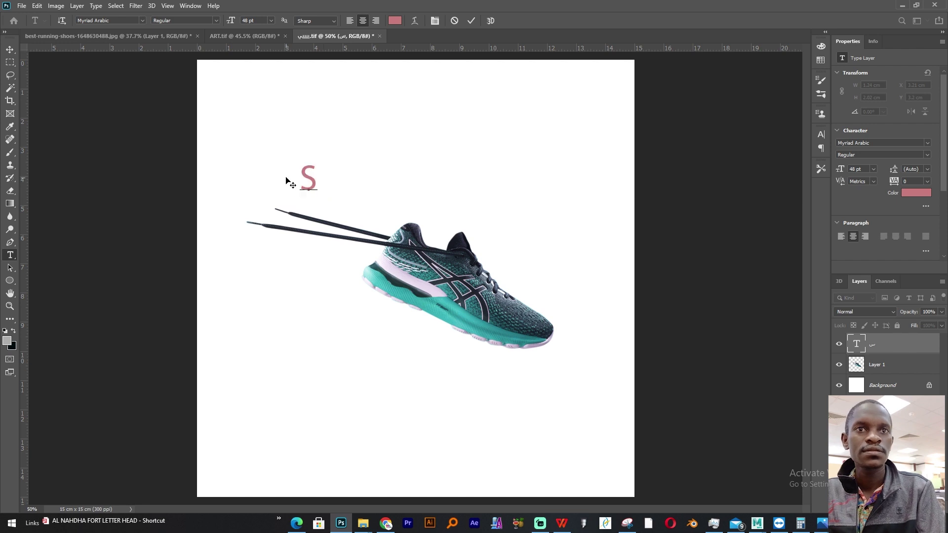
{"action": "left_click", "coordinate": [9, 49]}
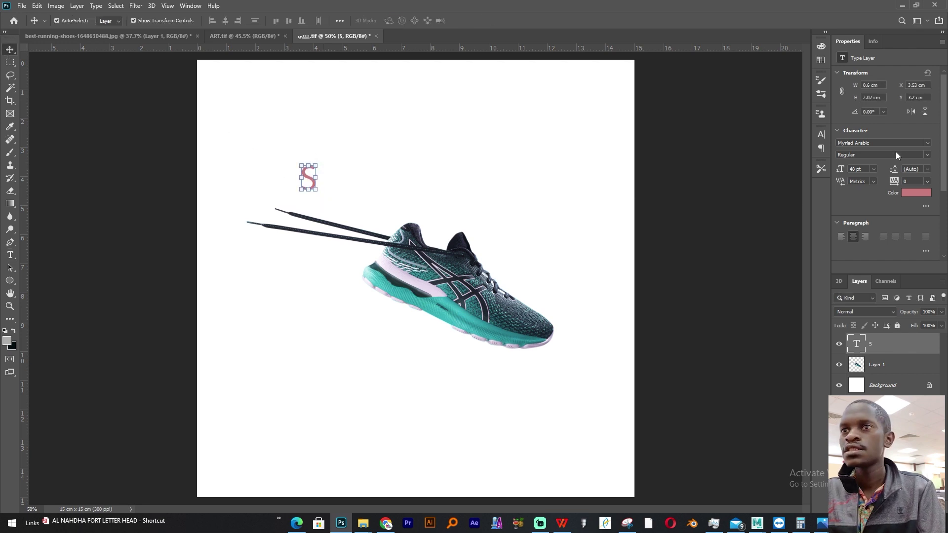
{"action": "left_click", "coordinate": [867, 142]}
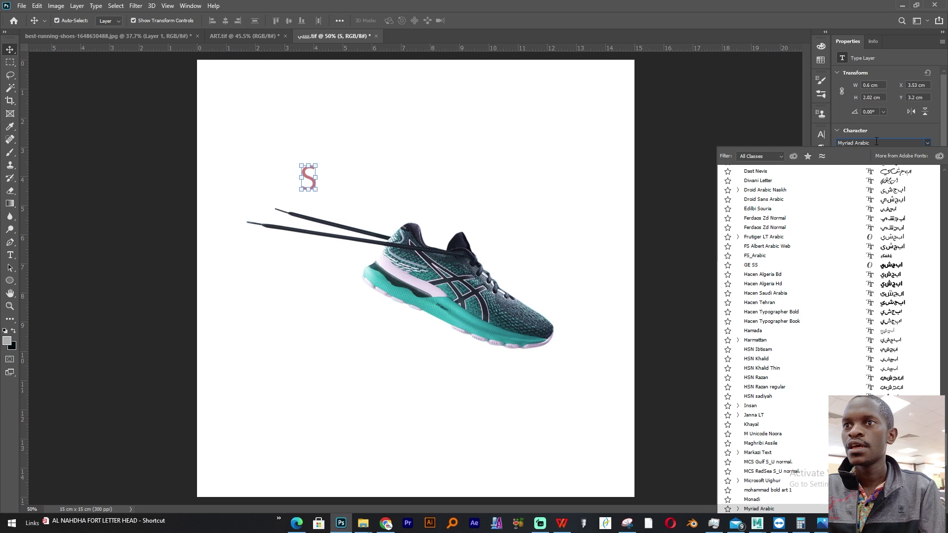
{"action": "type", "text": "IMP"}
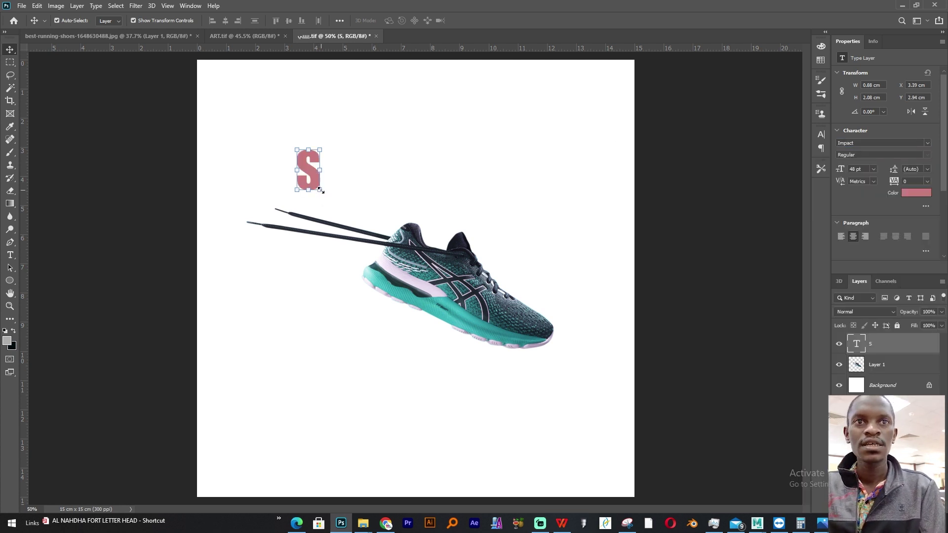
{"action": "left_click_drag", "start_coordinate": [308, 170], "coordinate": [398, 265]}
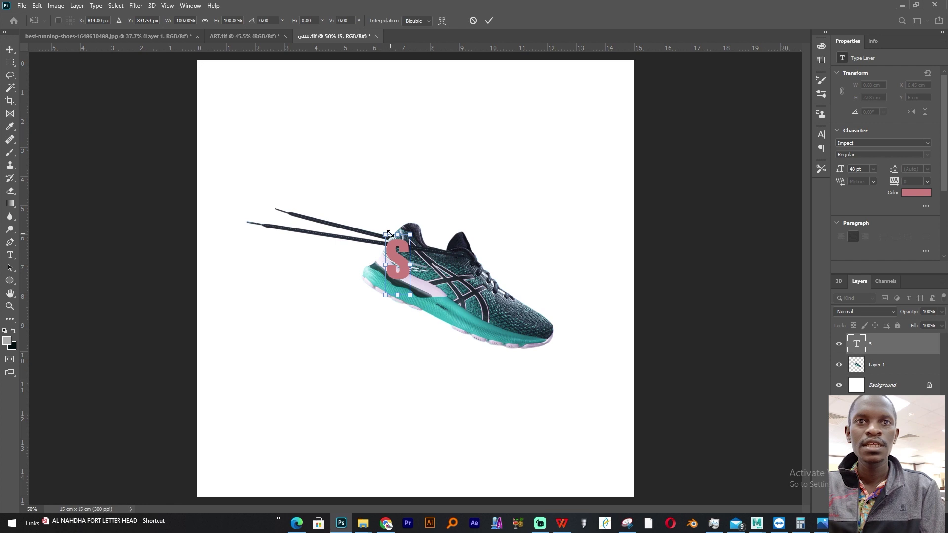
{"action": "left_click_drag", "start_coordinate": [323, 201], "coordinate": [237, 126]}
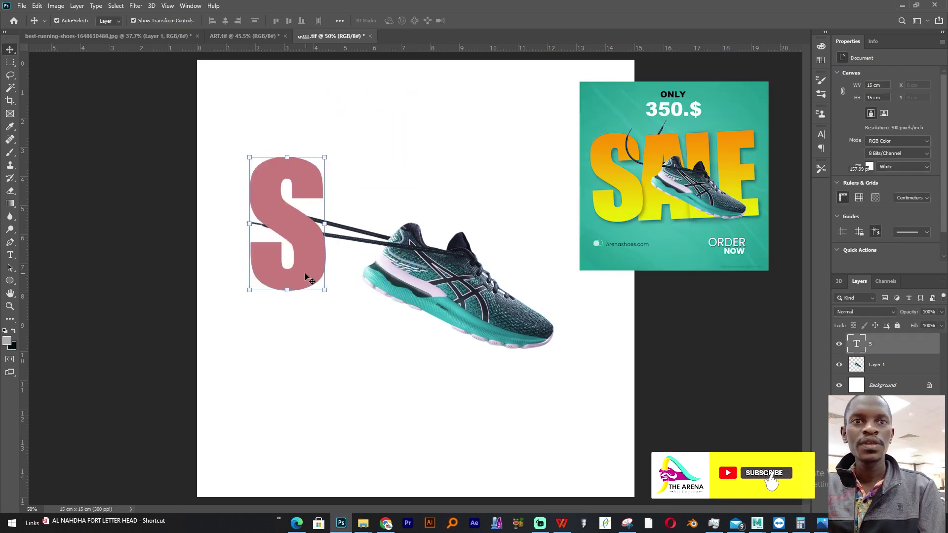
Alt-drag copies of the S to the right and retype them as A and L
{"action": "left_click_drag", "start_coordinate": [304, 273], "coordinate": [387, 276]}
{"action": "double_click", "coordinate": [386, 275]}
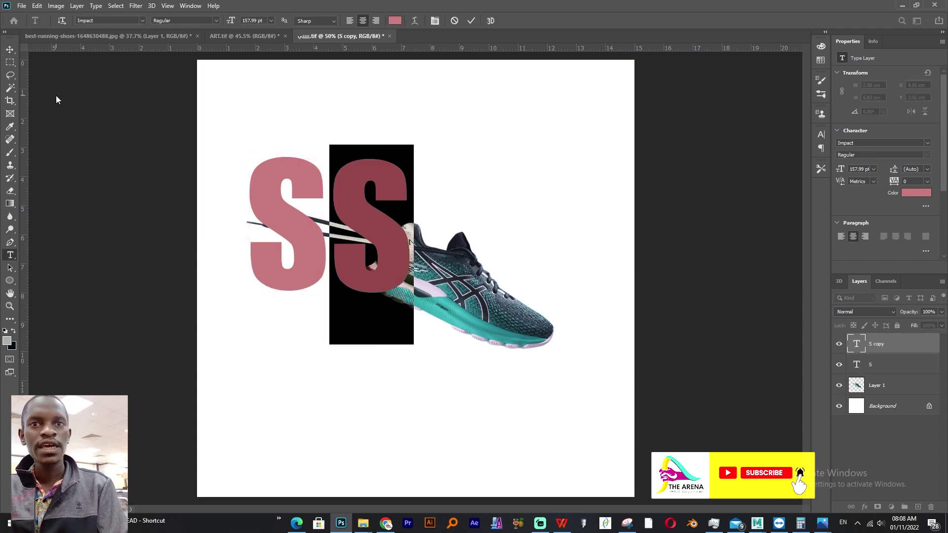
{"action": "type", "text": "A"}
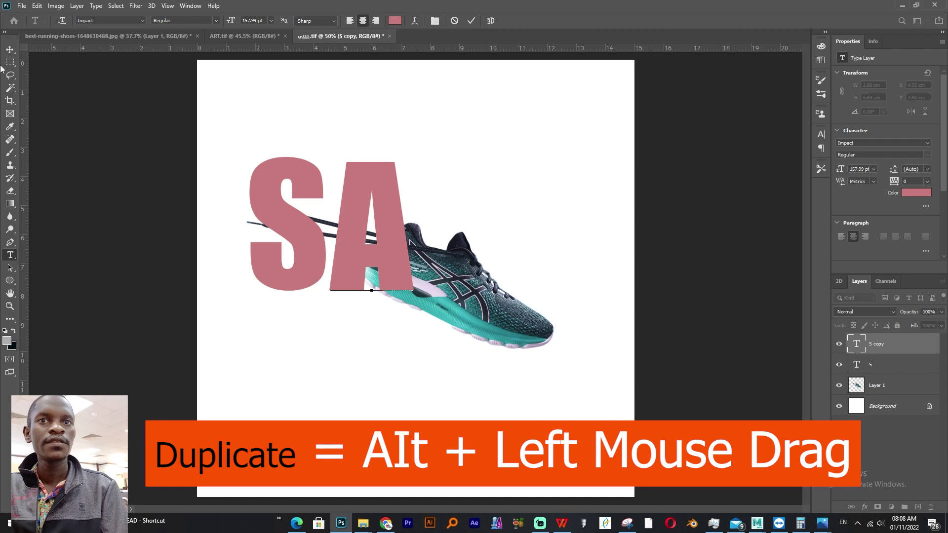
{"action": "left_click", "coordinate": [6, 51]}
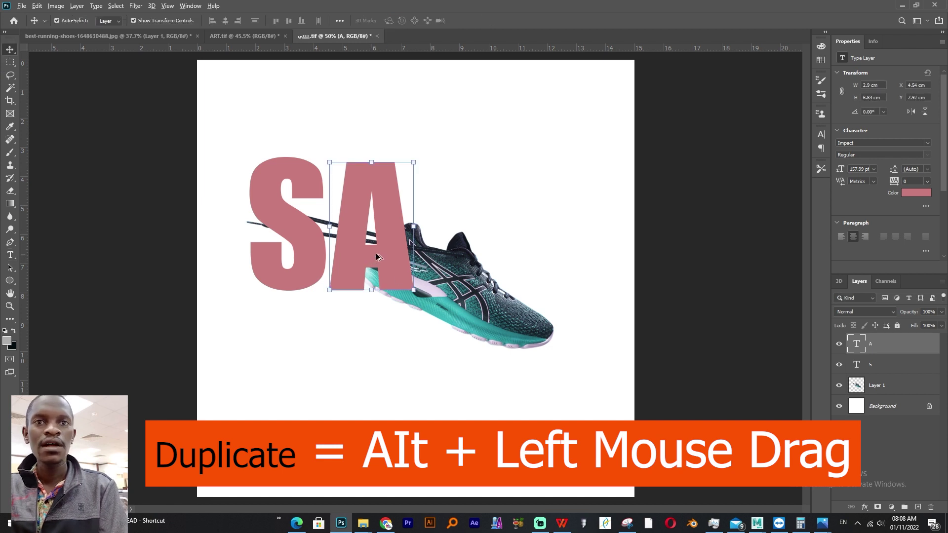
{"action": "left_click_drag", "start_coordinate": [371, 255], "coordinate": [533, 232]}
{"action": "double_click", "coordinate": [466, 255]}
{"action": "type", "text": "L"}
{"action": "left_click", "coordinate": [10, 49]}
Retype the last letter copy as E to finish SALE, then select the A layer
{"action": "left_click", "coordinate": [10, 255]}
{"action": "double_click", "coordinate": [533, 228]}
{"action": "type", "text": "E"}
{"action": "left_click", "coordinate": [10, 49]}
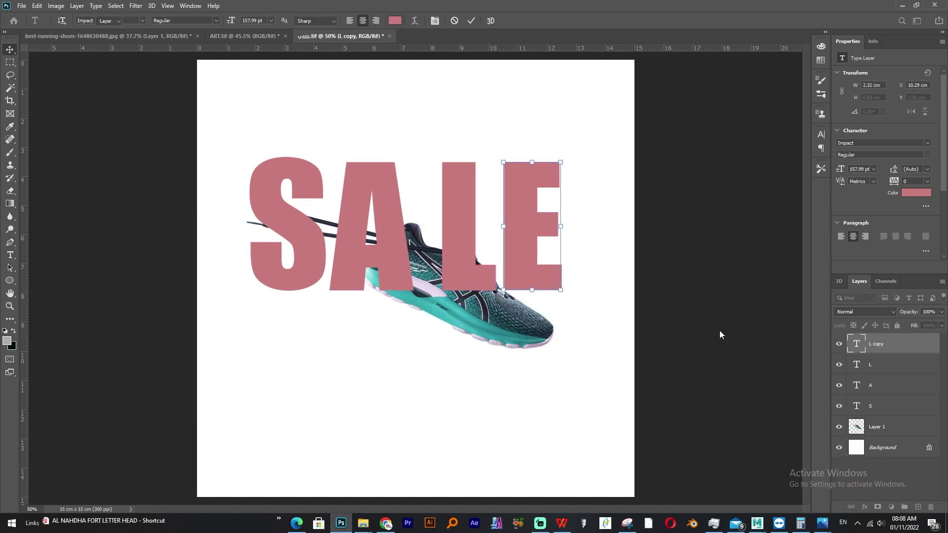
{"action": "left_click", "coordinate": [720, 332]}
{"action": "left_click", "coordinate": [368, 257]}
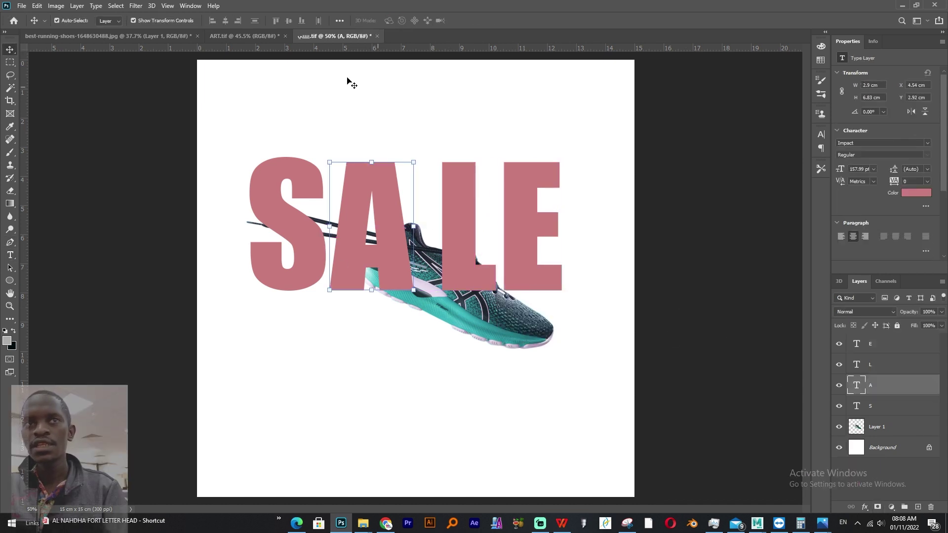
Convert the locked Background into an ordinary Layer 0
{"action": "left_click", "coordinate": [877, 436]}
{"action": "double_click", "coordinate": [878, 446]}
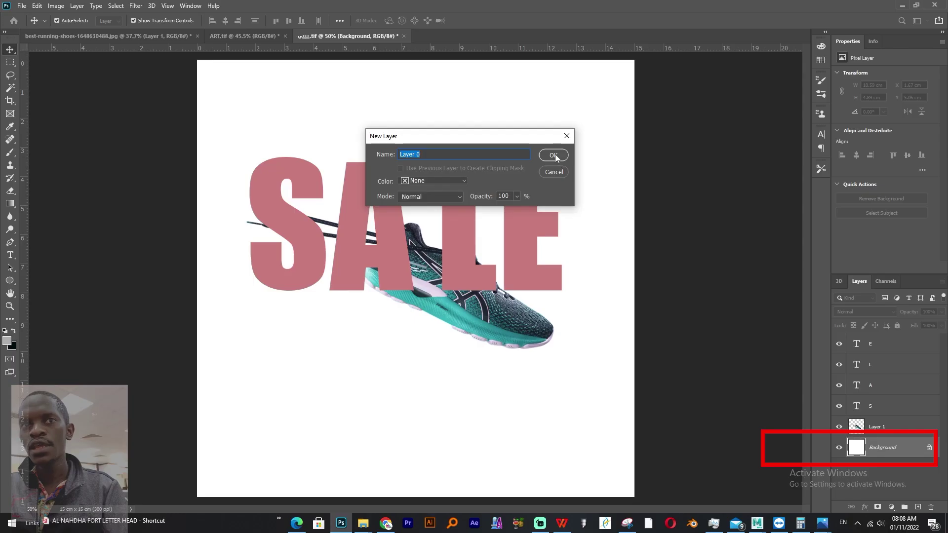
{"action": "left_click", "coordinate": [555, 155]}
Fill Layer 0 with a teal Color Overlay layer style
{"action": "left_click", "coordinate": [864, 507]}
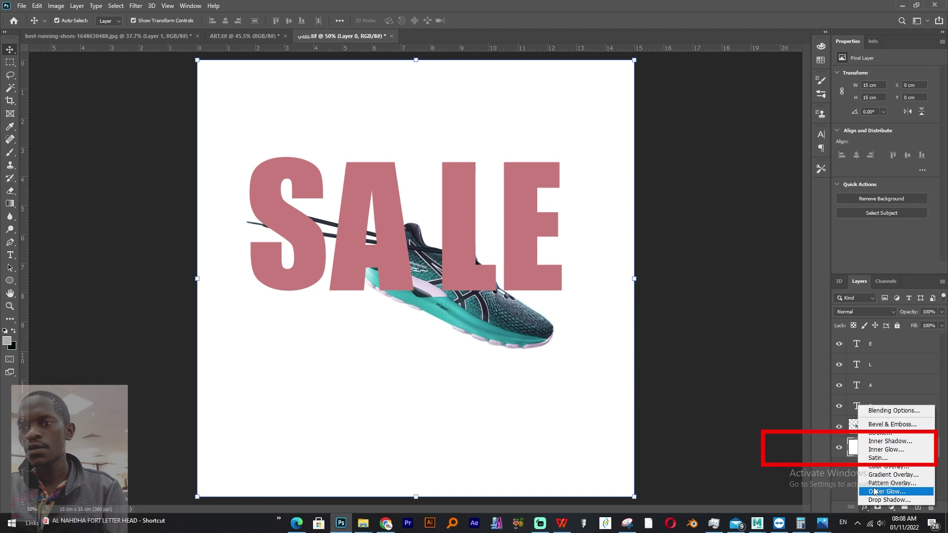
{"action": "left_click", "coordinate": [884, 466]}
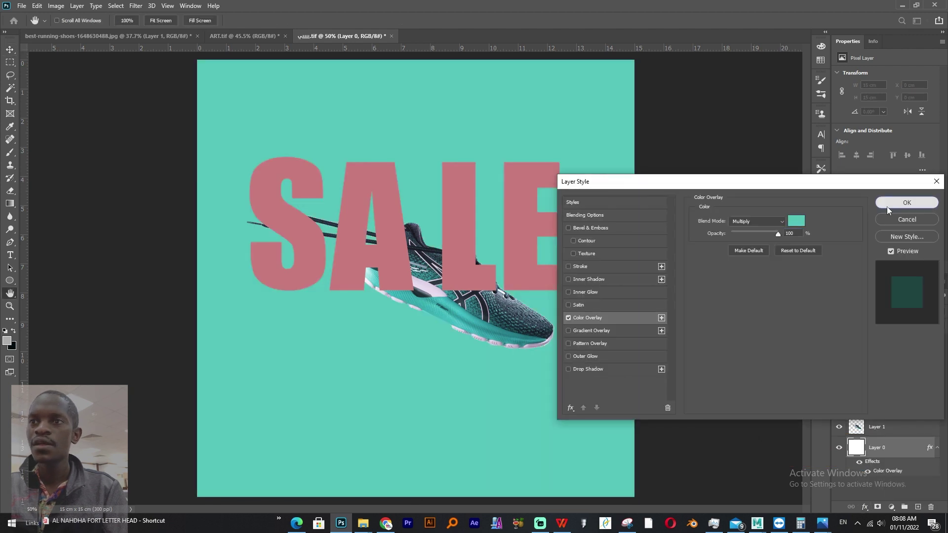
{"action": "left_click", "coordinate": [907, 203]}
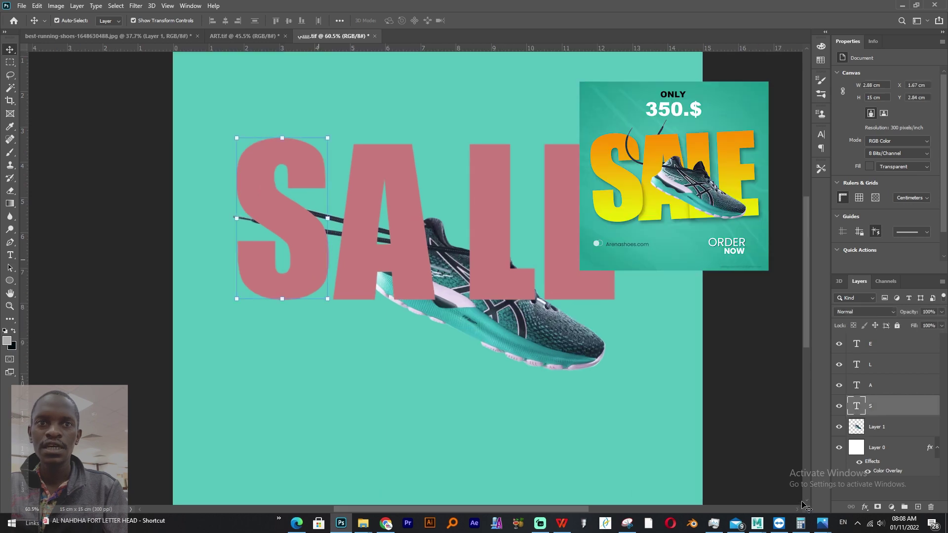
Add a Gradient Overlay to the S and set its left stop to yellow eaff00
{"action": "left_click", "coordinate": [864, 507]}
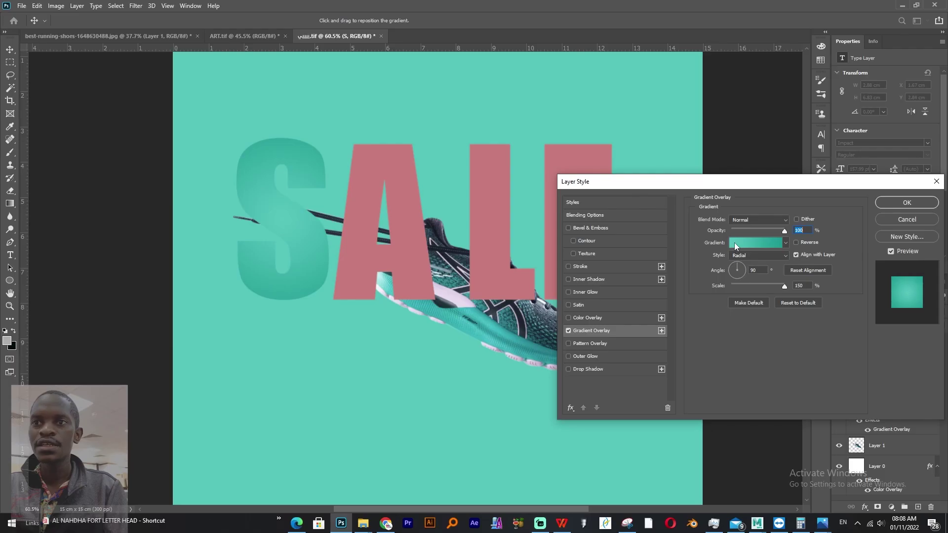
{"action": "left_click", "coordinate": [628, 92]}
{"action": "left_click", "coordinate": [634, 271]}
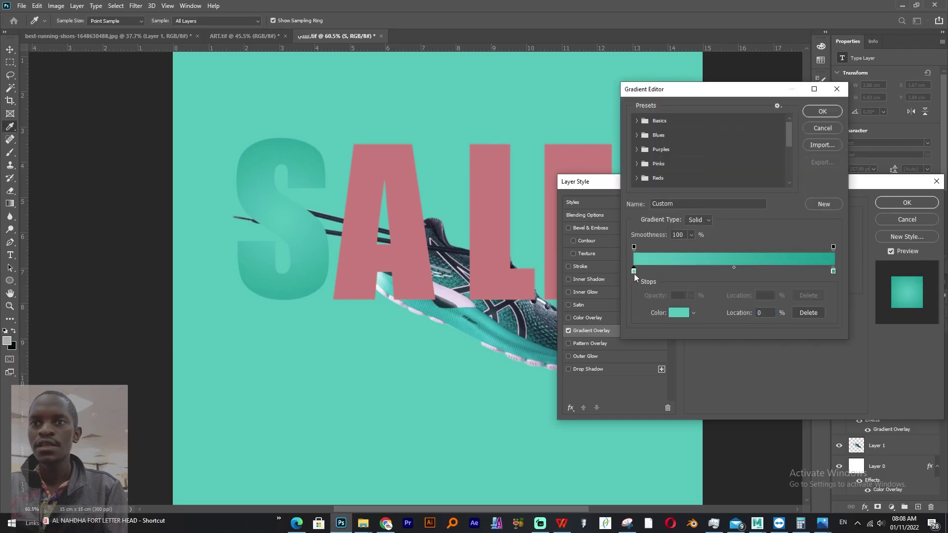
{"action": "left_click", "coordinate": [678, 312]}
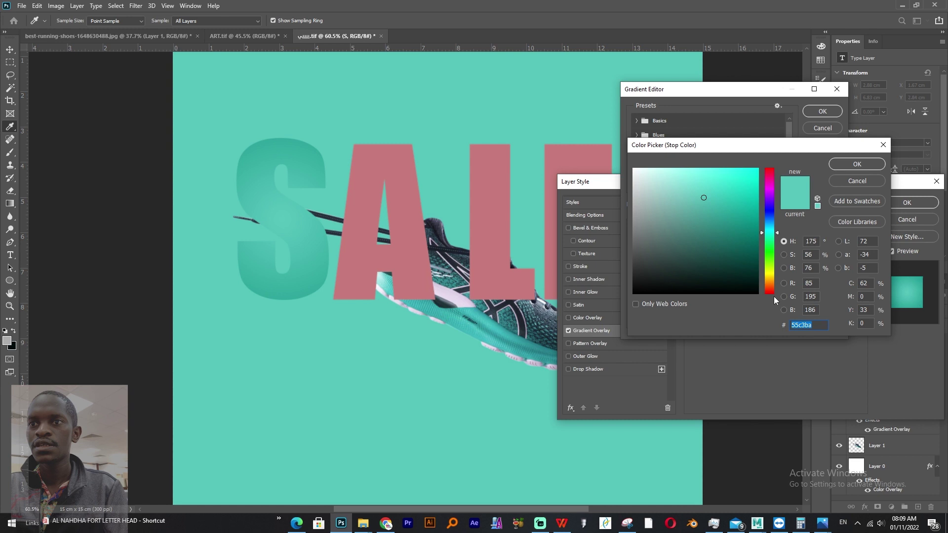
{"action": "left_click", "coordinate": [772, 271]}
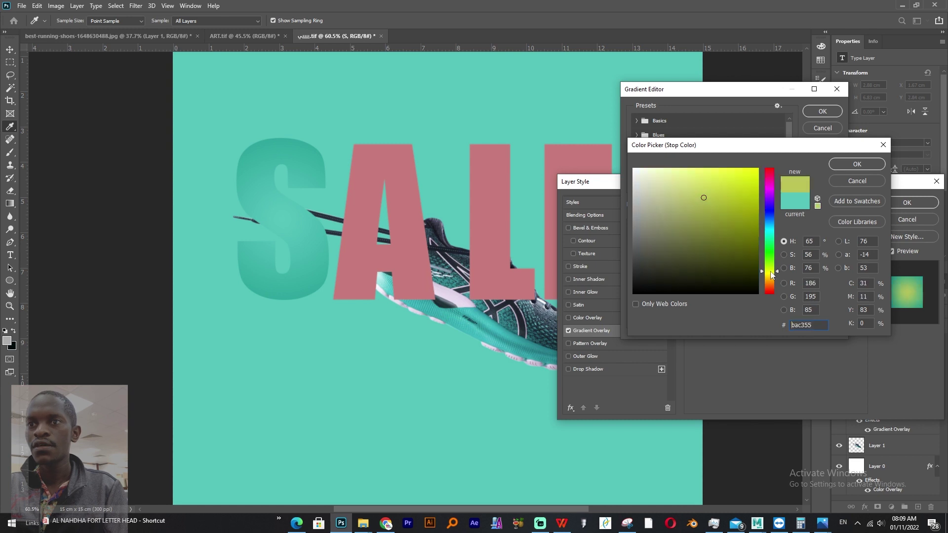
{"action": "left_click_drag", "start_coordinate": [750, 178], "coordinate": [778, 165]}
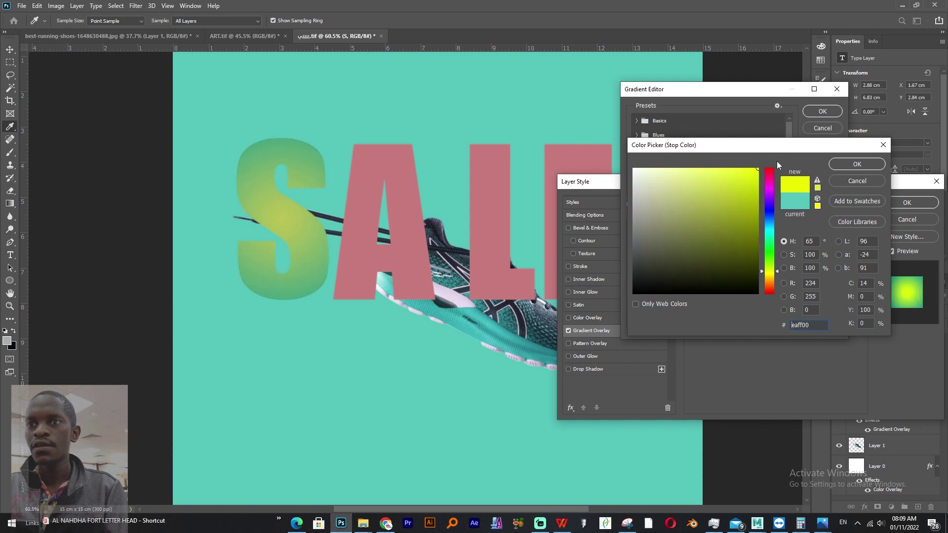
{"action": "left_click", "coordinate": [855, 165]}
Set the gradient's right stop to a fully saturated bright orange
{"action": "left_click", "coordinate": [841, 273]}
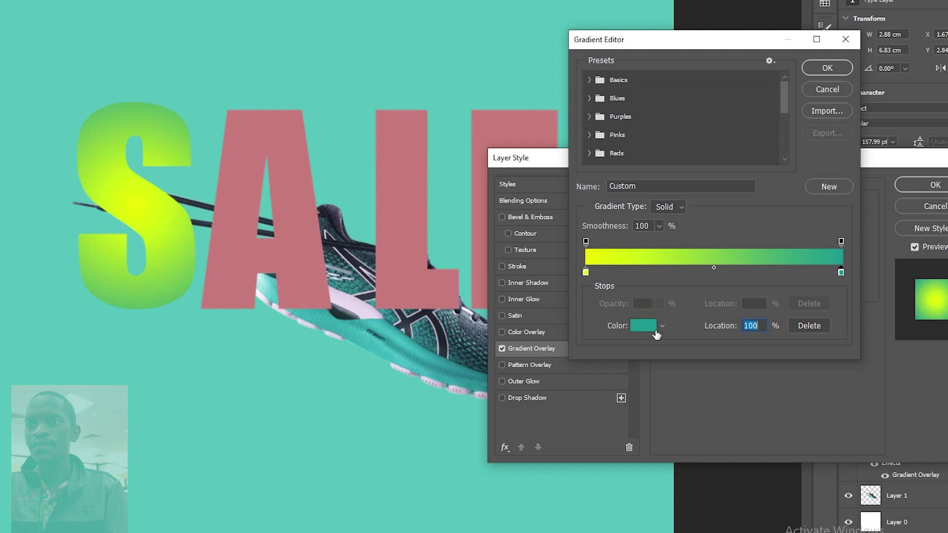
{"action": "left_click", "coordinate": [644, 326]}
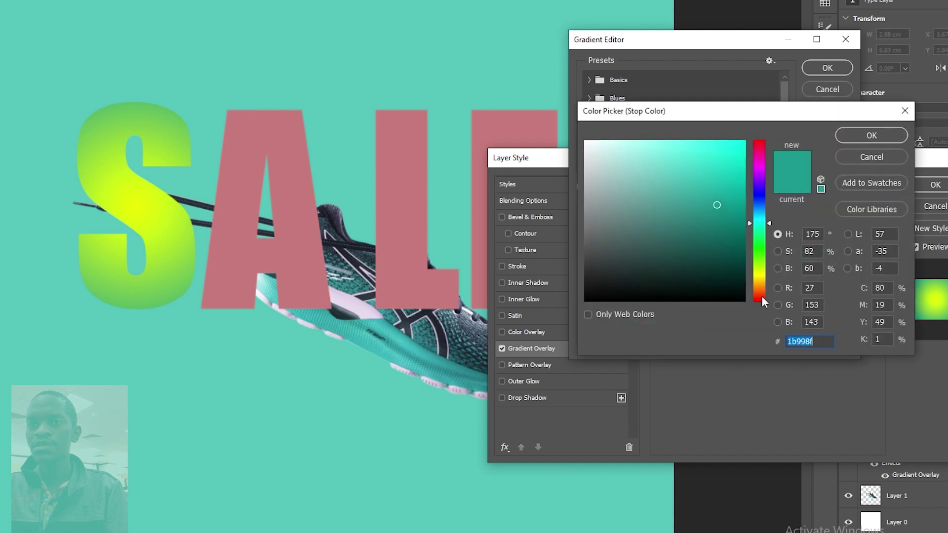
{"action": "left_click_drag", "start_coordinate": [762, 295], "coordinate": [761, 289]}
{"action": "left_click_drag", "start_coordinate": [696, 190], "coordinate": [746, 140]}
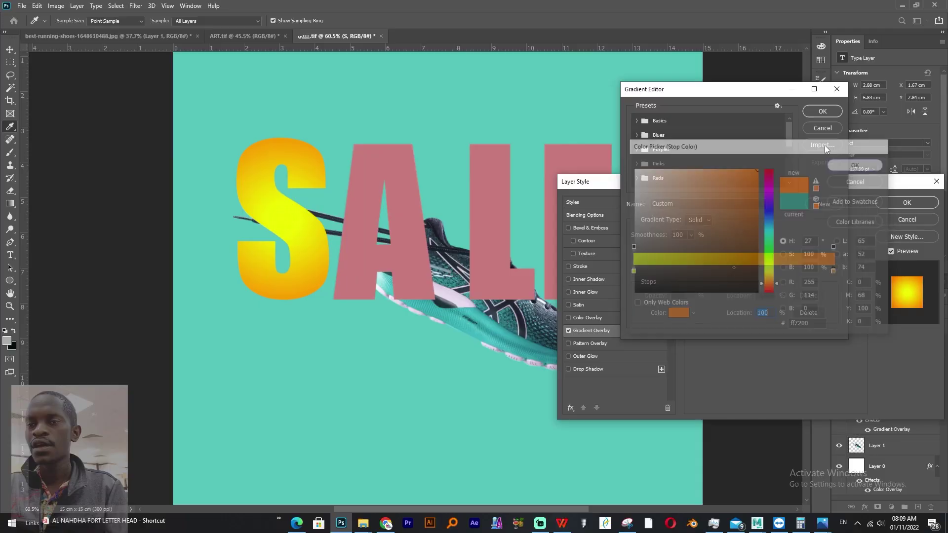
{"action": "left_click", "coordinate": [862, 135]}
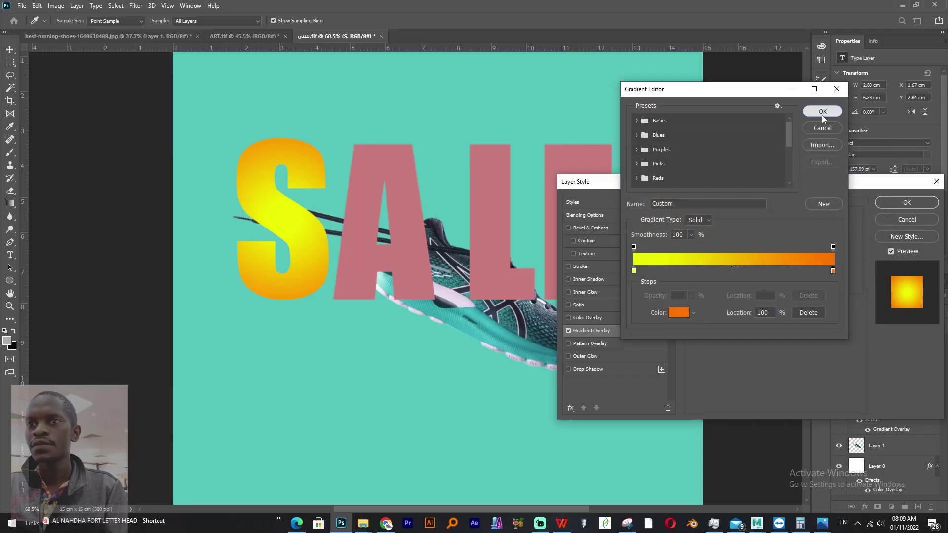
{"action": "left_click", "coordinate": [827, 68]}
Make the gradient Linear, keeping orange on top after testing Reverse
{"action": "left_click", "coordinate": [754, 254]}
{"action": "left_click", "coordinate": [745, 255]}
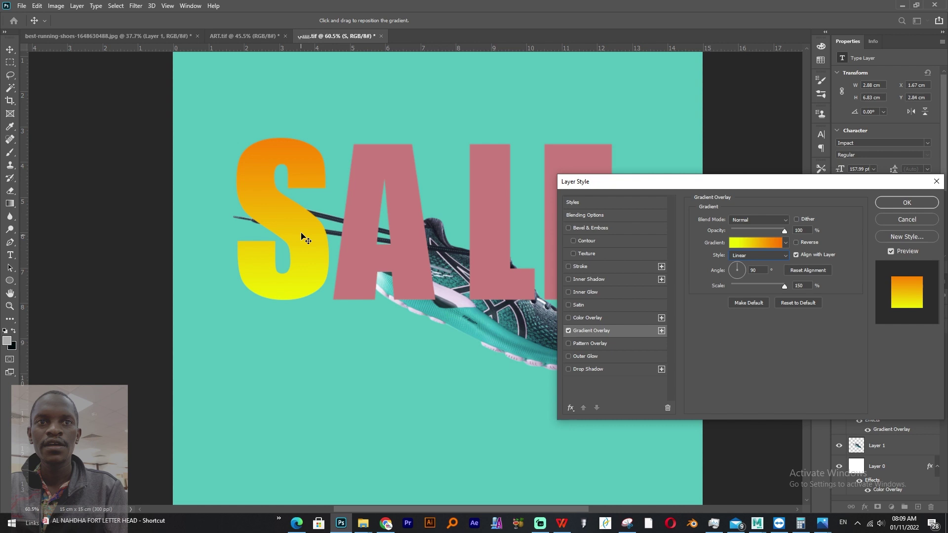
{"action": "left_click", "coordinate": [740, 247]}
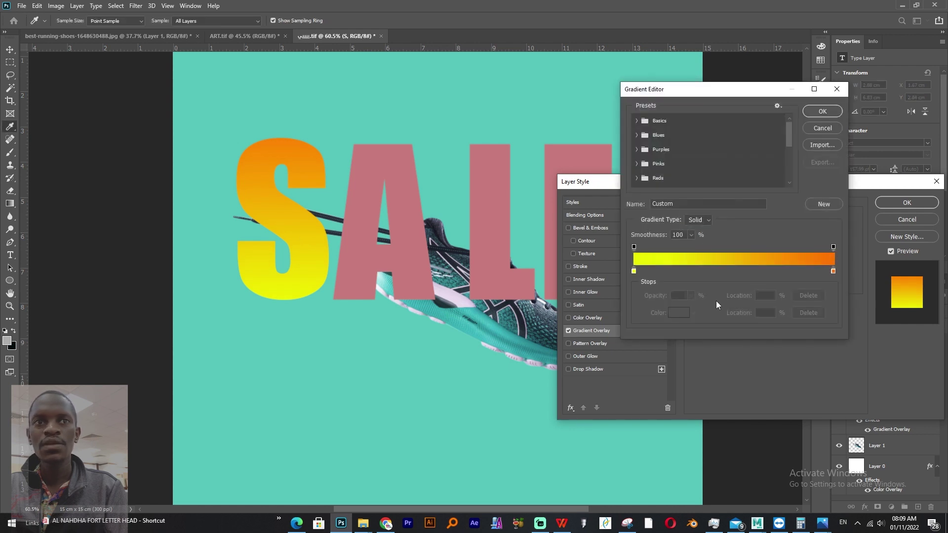
{"action": "left_click", "coordinate": [833, 271]}
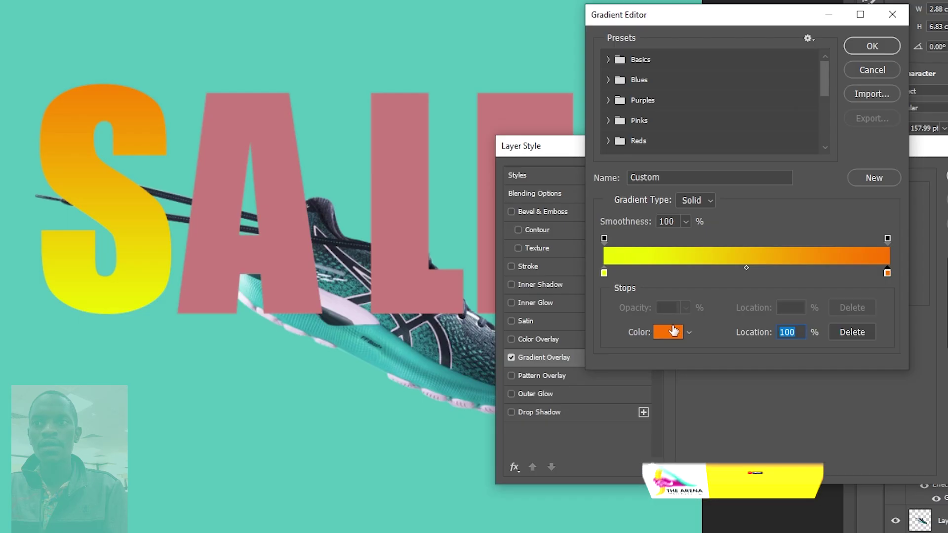
{"action": "left_click", "coordinate": [870, 45]}
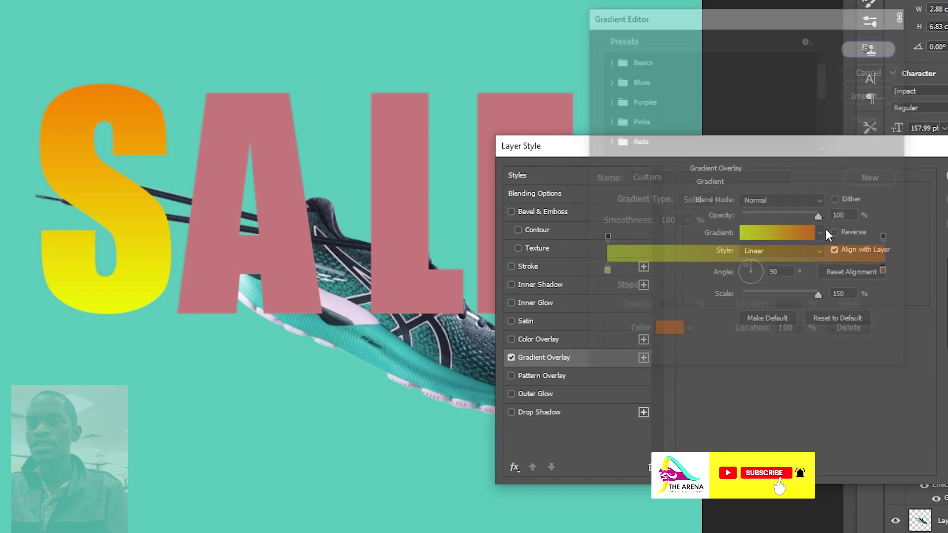
{"action": "left_click", "coordinate": [834, 232]}
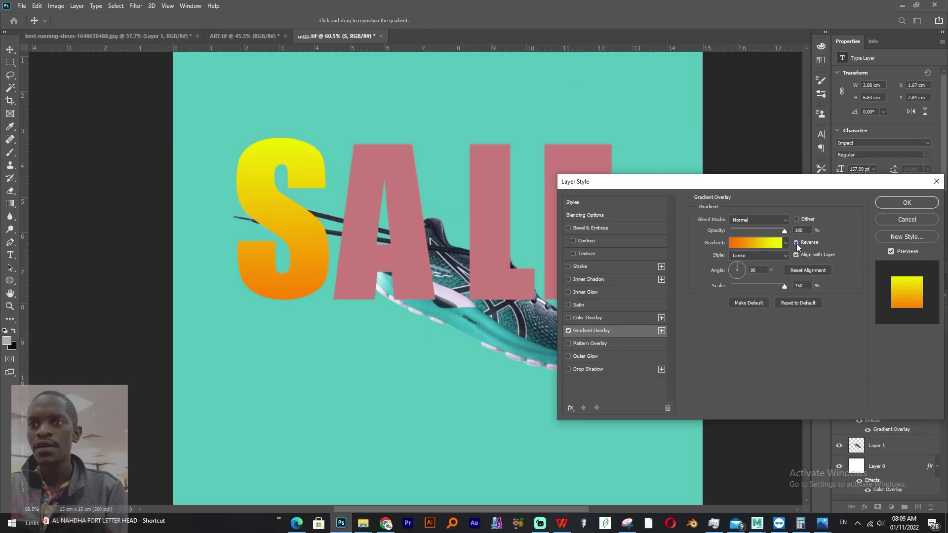
{"action": "left_click", "coordinate": [834, 232]}
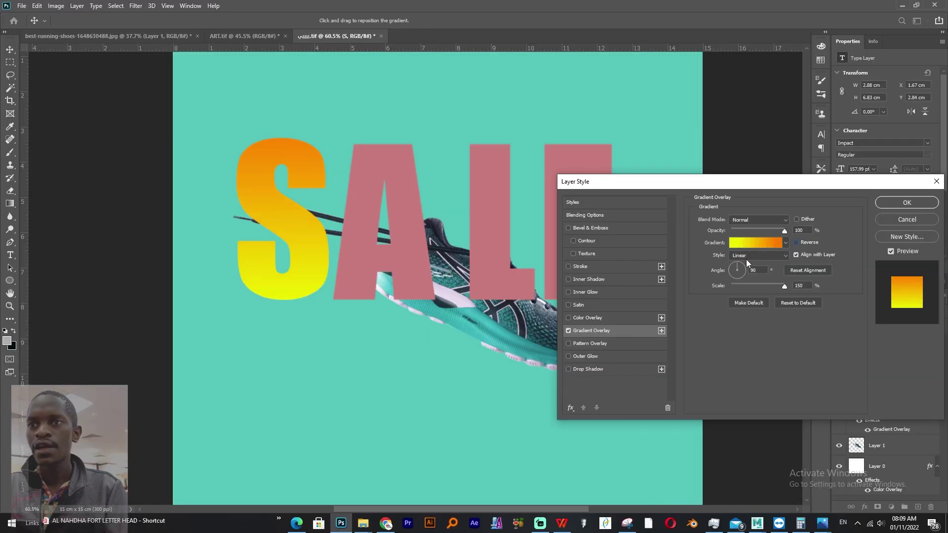
Lighten the gradient's orange stop to ff9a0a
{"action": "left_click", "coordinate": [763, 233]}
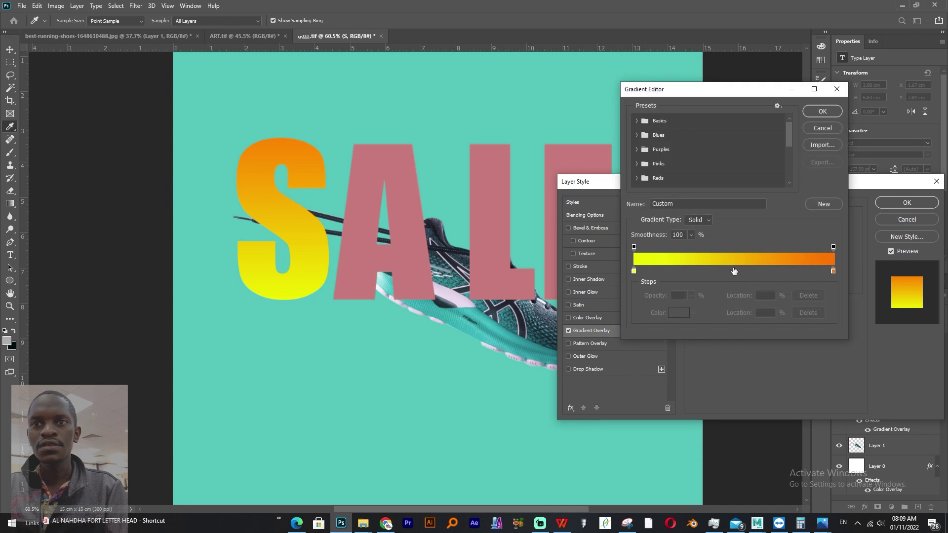
{"action": "left_click", "coordinate": [834, 272]}
{"action": "left_click", "coordinate": [688, 313]}
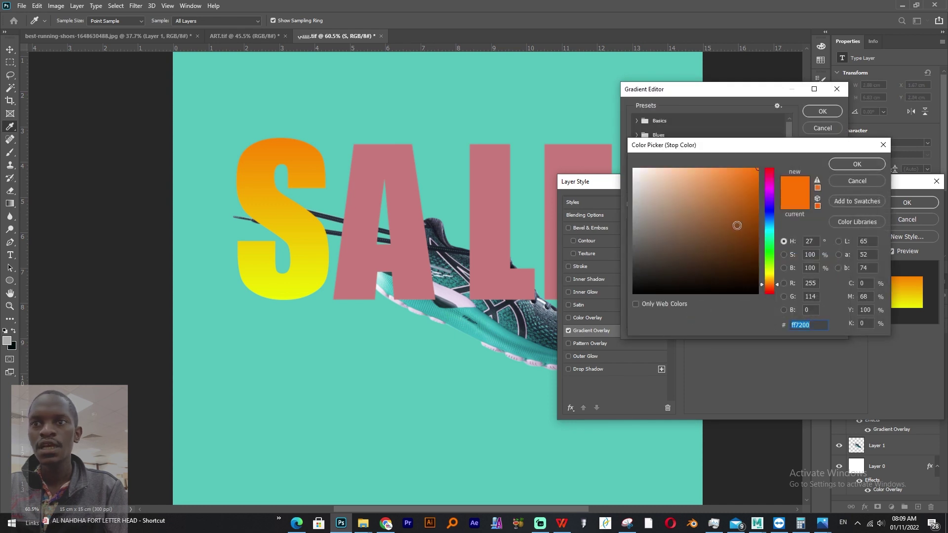
{"action": "left_click_drag", "start_coordinate": [772, 285], "coordinate": [772, 282]}
{"action": "left_click", "coordinate": [754, 168]}
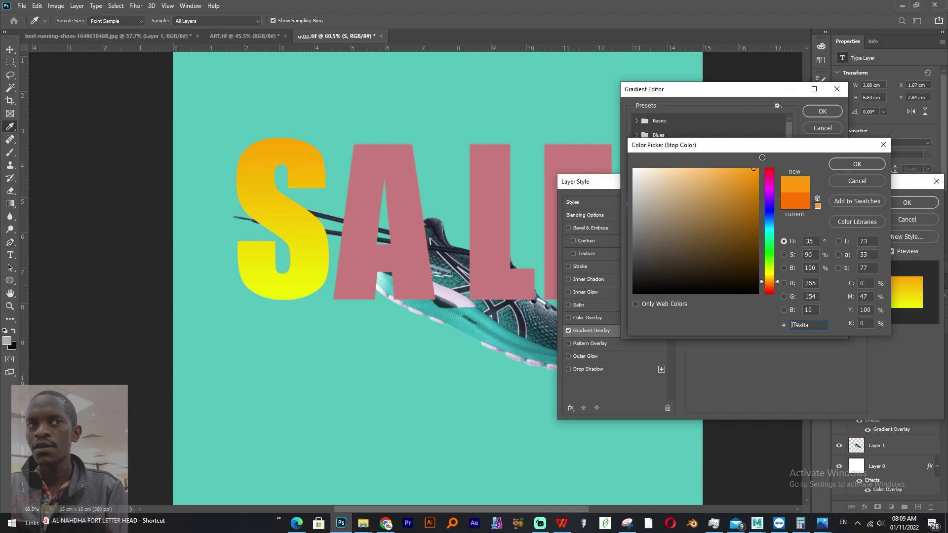
{"action": "left_click", "coordinate": [844, 167]}
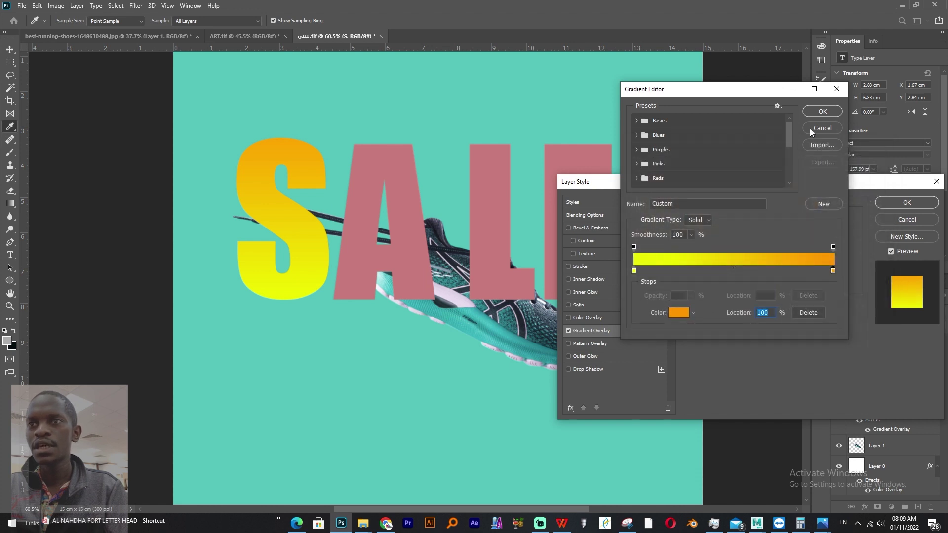
{"action": "left_click", "coordinate": [827, 113]}
Add a soft, larger drop shadow to the S and bring its layer to the top
{"action": "left_click", "coordinate": [594, 369]}
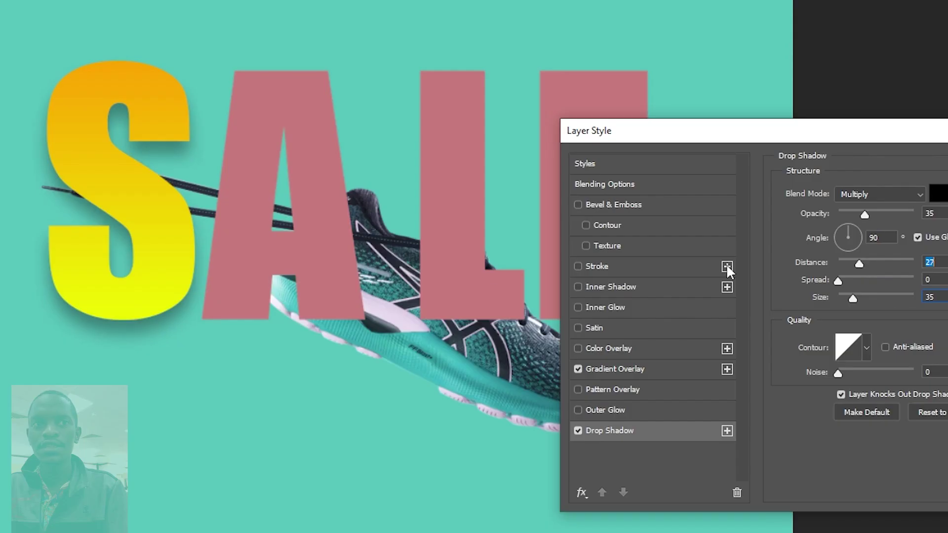
{"action": "left_click_drag", "start_coordinate": [316, 254], "coordinate": [325, 242]}
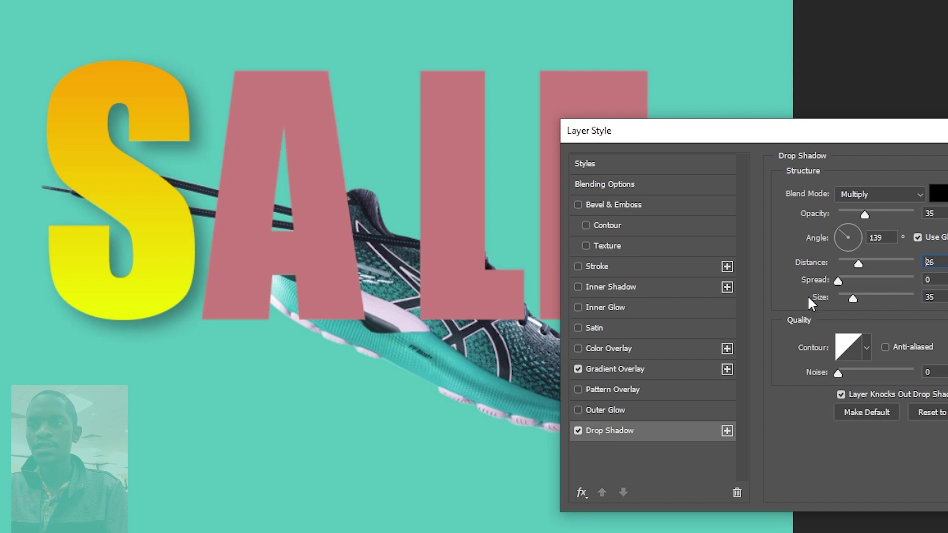
{"action": "left_click_drag", "start_coordinate": [852, 299], "coordinate": [855, 298]}
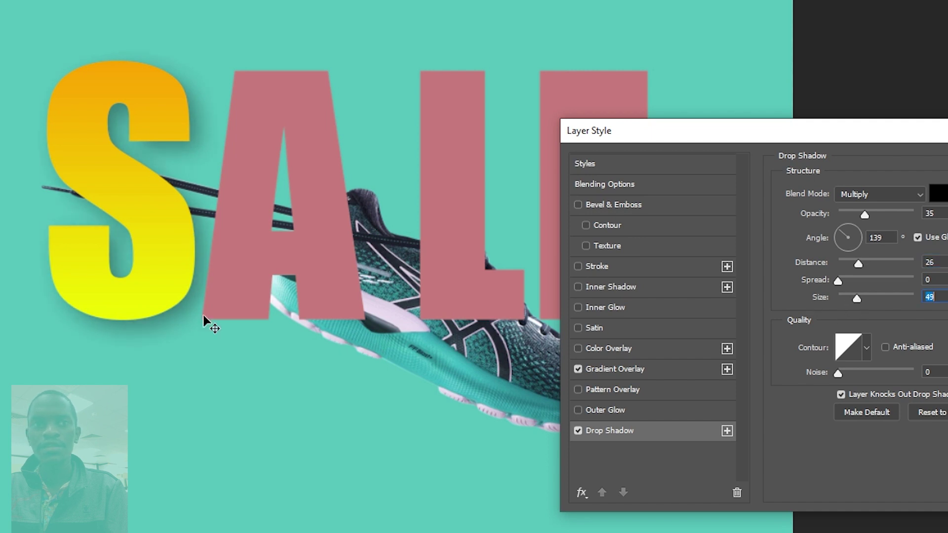
{"action": "key", "text": "Return"}
{"action": "key", "text": "ctrl+shift+bracketright"}
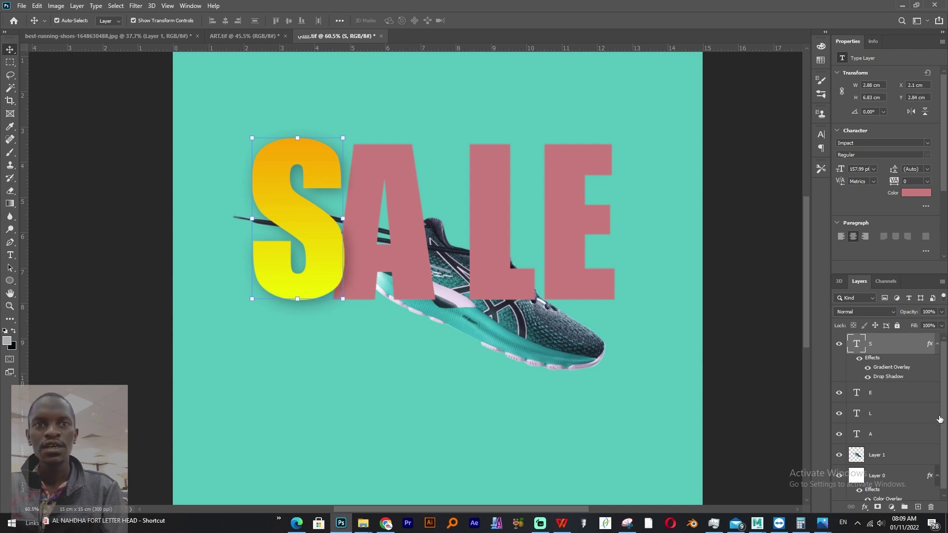
Copy the S layer style and paste it onto the A, L and E layers
{"action": "right_click", "coordinate": [894, 346]}
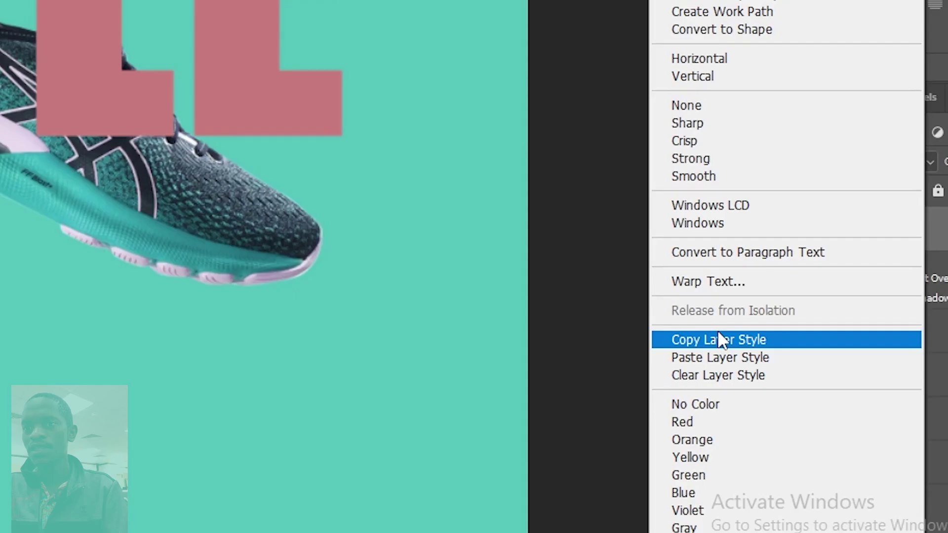
{"action": "left_click", "coordinate": [793, 396]}
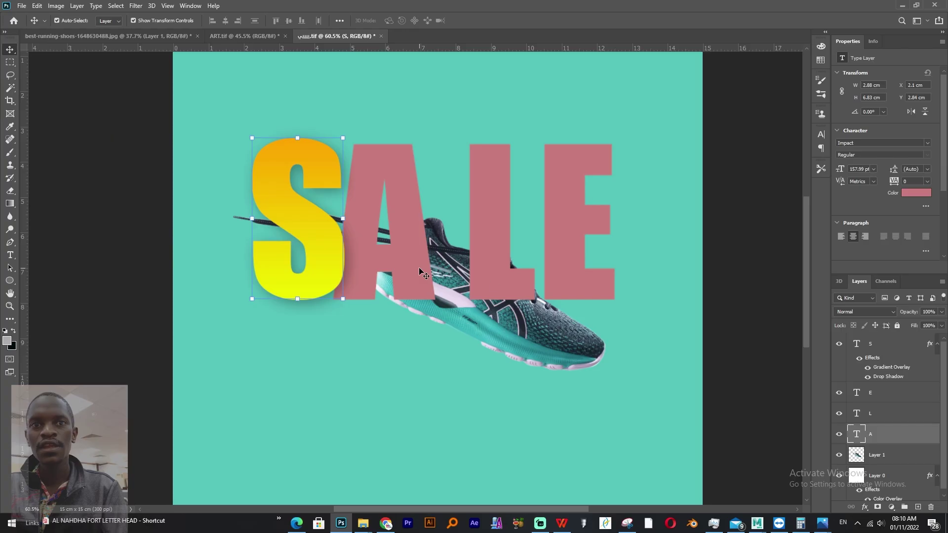
{"action": "left_click", "coordinate": [872, 434]}
{"action": "left_click", "coordinate": [918, 414], "text": "shift"}
{"action": "left_click", "coordinate": [919, 395], "text": "shift"}
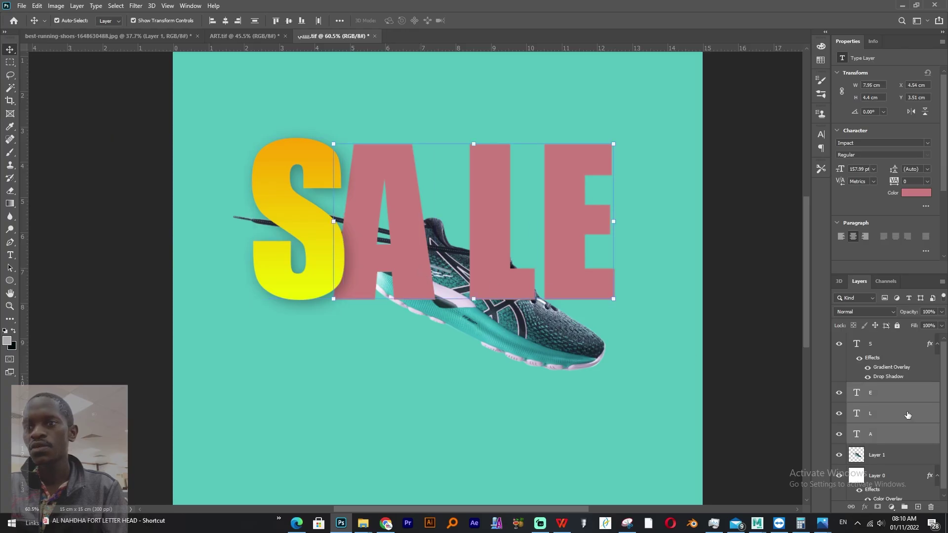
{"action": "right_click", "coordinate": [907, 415]}
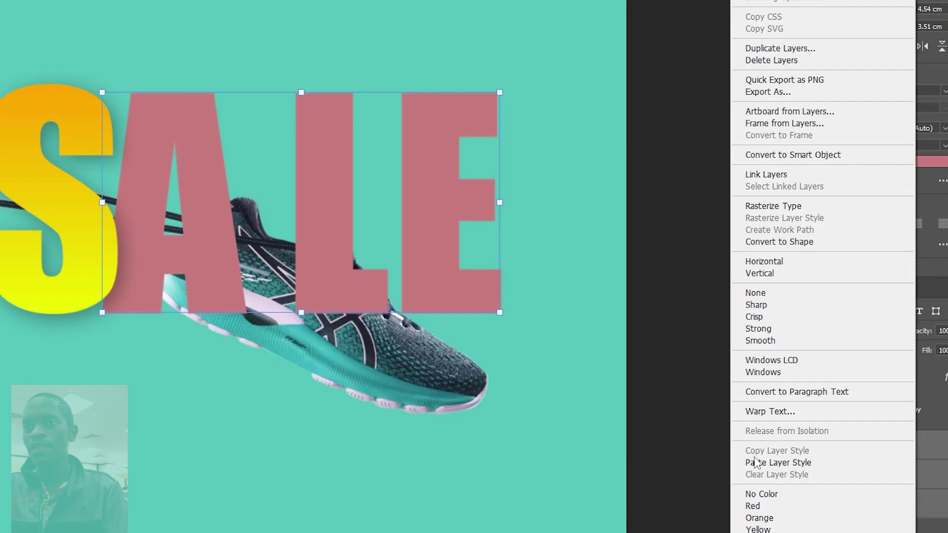
{"action": "left_click", "coordinate": [809, 404]}
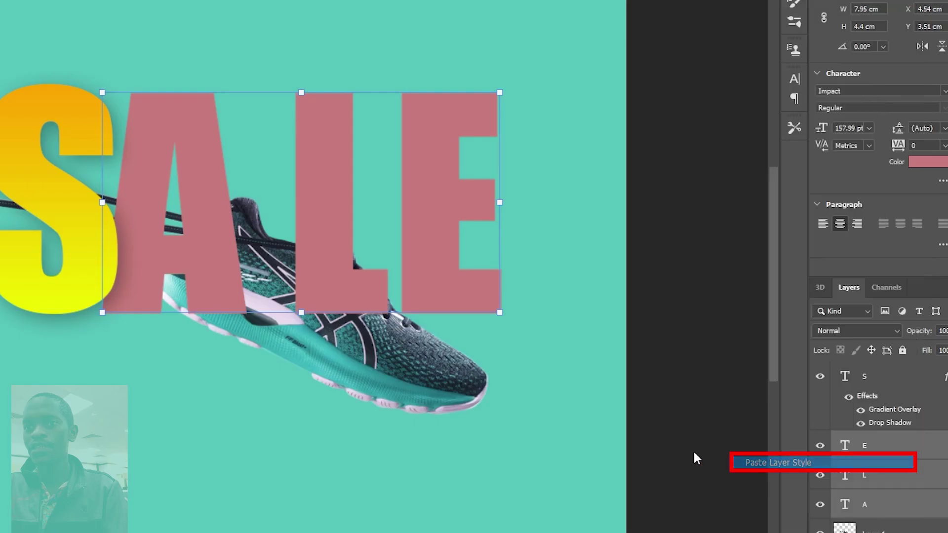
Slide L and E left so the letters overlap, and bring L to the front
{"action": "scroll", "coordinate": [587, 328], "scroll_direction": "up", "scroll_amount": 2}
{"action": "left_click_drag", "start_coordinate": [509, 287], "coordinate": [454, 289]}
{"action": "left_click_drag", "start_coordinate": [626, 291], "coordinate": [549, 288]}
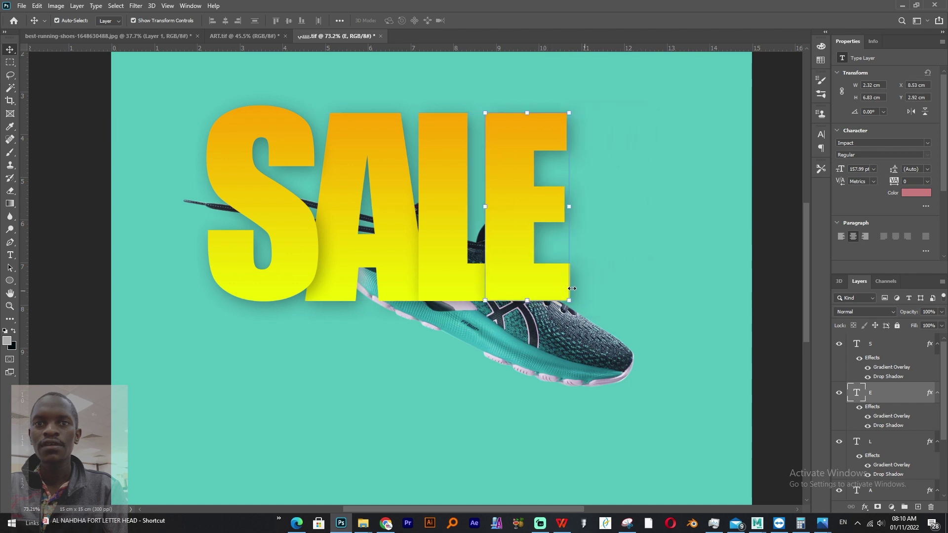
{"action": "left_click", "coordinate": [462, 287]}
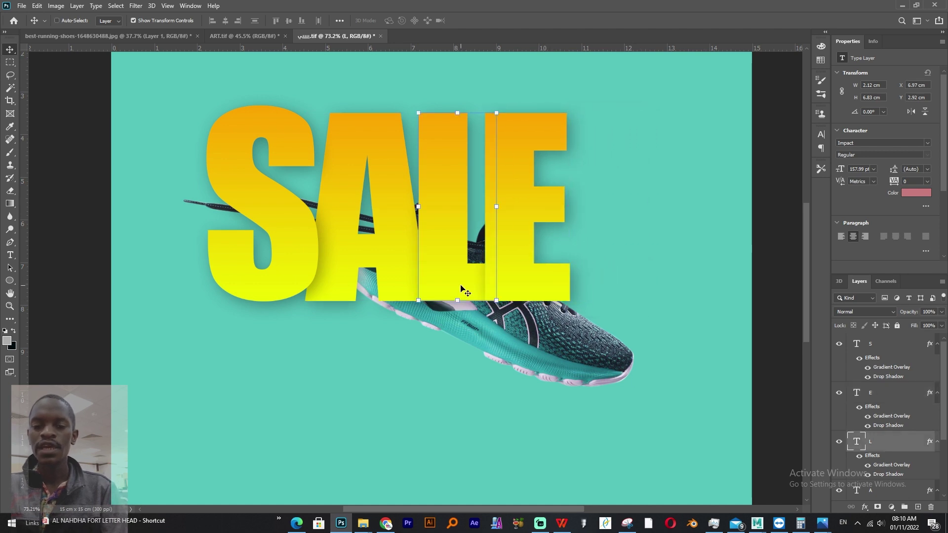
{"action": "key", "text": "ctrl+shift+bracketright"}
{"action": "left_click", "coordinate": [762, 321]}
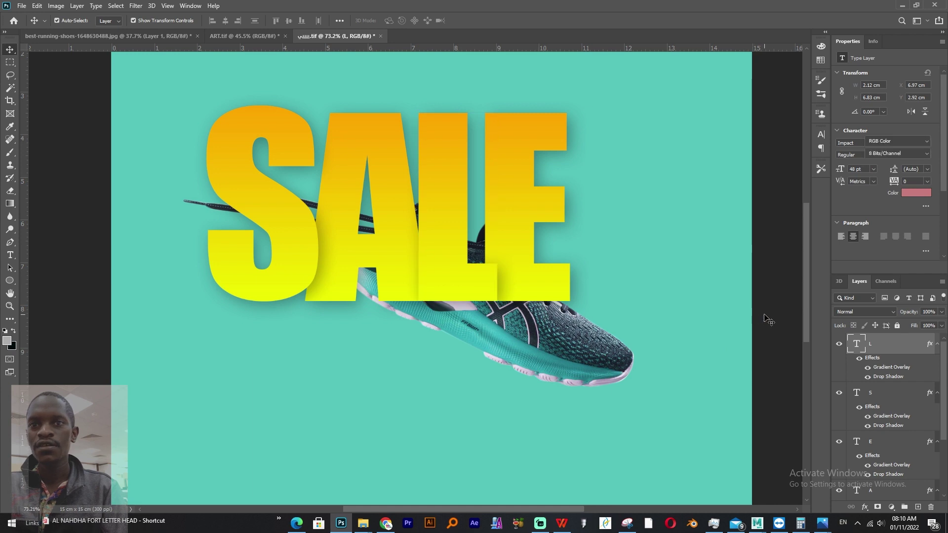
{"action": "key", "text": "ctrl+minus"}
{"action": "key", "text": "ctrl+minus"}
Group the four SALE letters and enlarge the group to about 147%, nudged right
{"action": "left_click", "coordinate": [374, 245]}
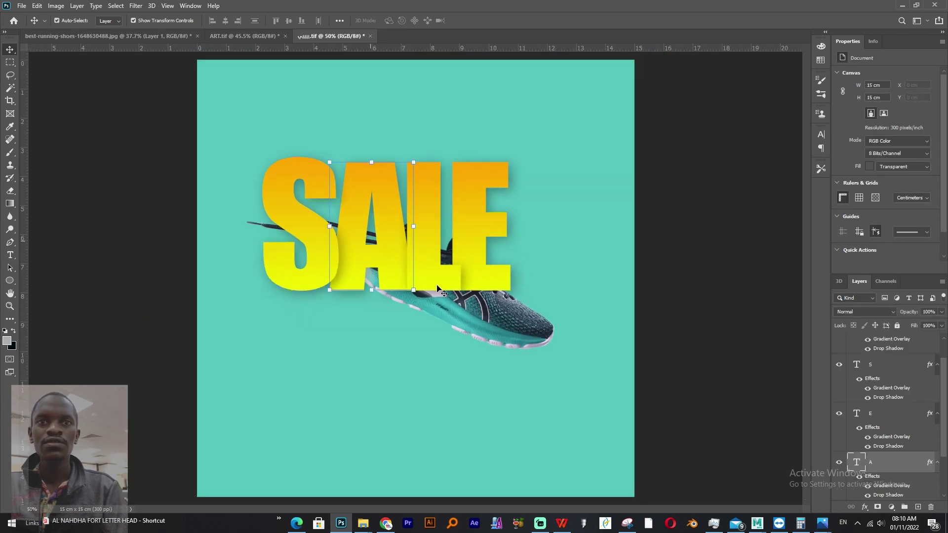
{"action": "left_click", "coordinate": [442, 289], "text": "shift"}
{"action": "left_click", "coordinate": [484, 284], "text": "shift"}
{"action": "left_click", "coordinate": [311, 283], "text": "shift"}
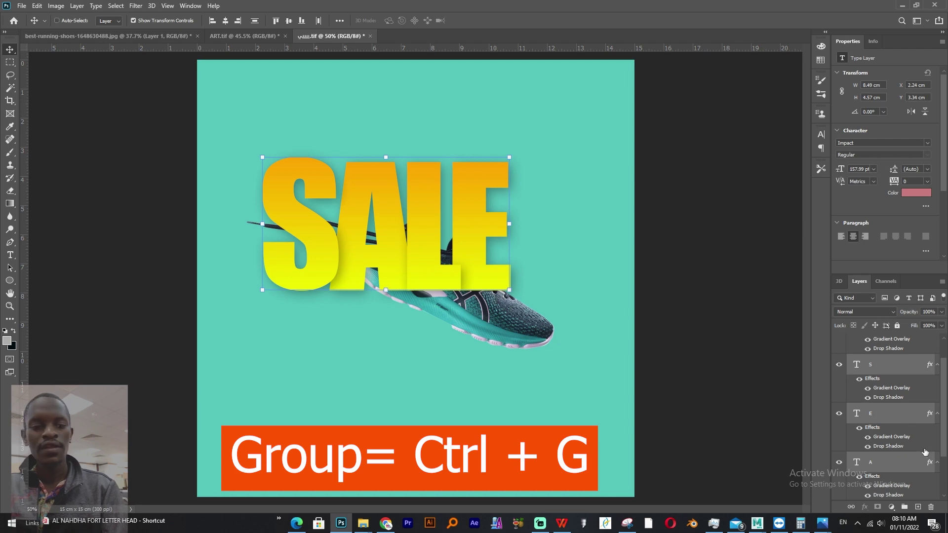
{"action": "key", "text": "ctrl+g"}
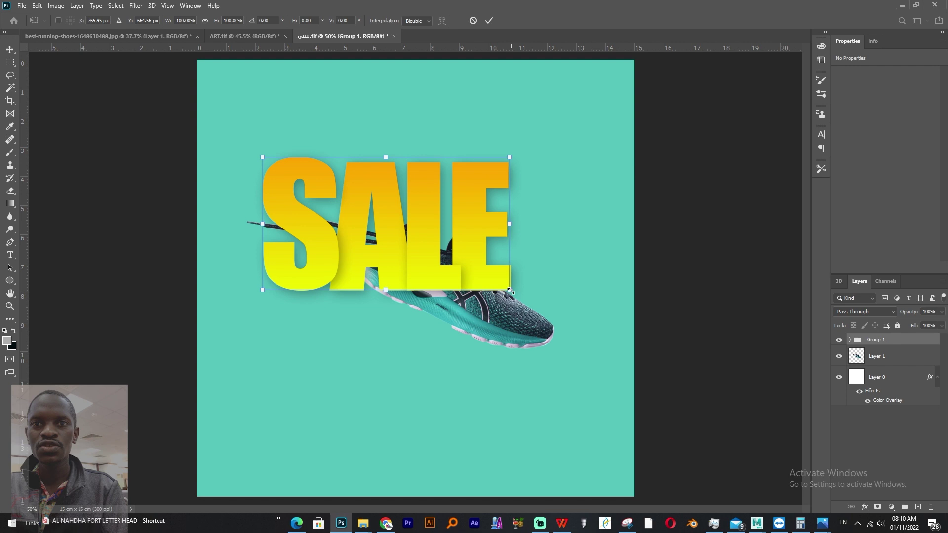
{"action": "left_click_drag", "start_coordinate": [511, 291], "coordinate": [567, 321]}
{"action": "left_click_drag", "start_coordinate": [484, 312], "coordinate": [505, 329]}
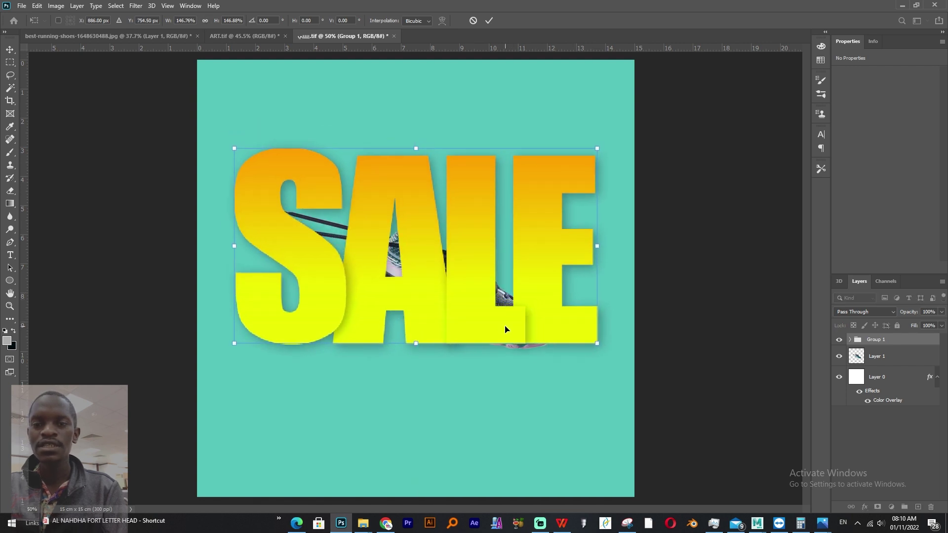
{"action": "key", "text": "Return"}
Move the shoe layer in front of SALE and rename it SOES
{"action": "left_click", "coordinate": [886, 363]}
{"action": "key", "text": "ctrl+bracketright"}
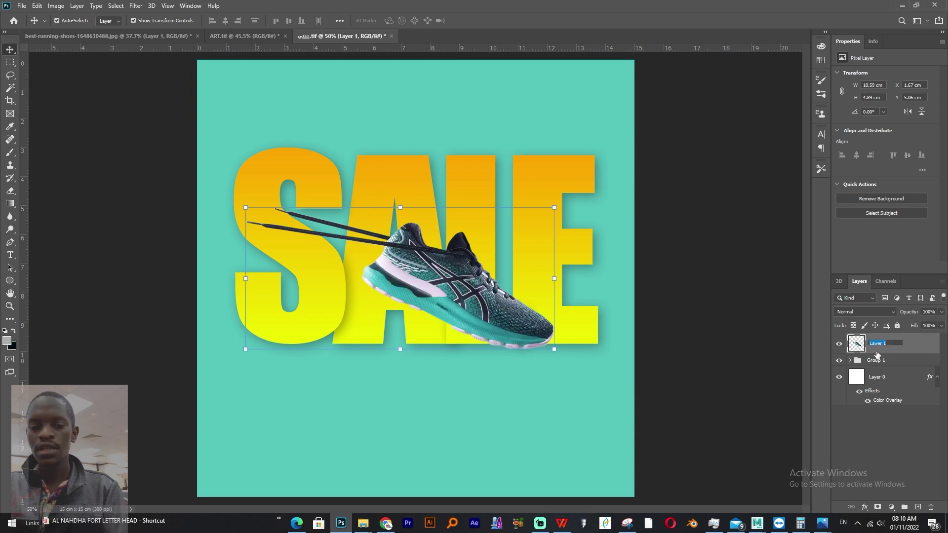
{"action": "type", "text": "SO"}
{"action": "type", "text": "ES"}
{"action": "key", "text": "Return"}
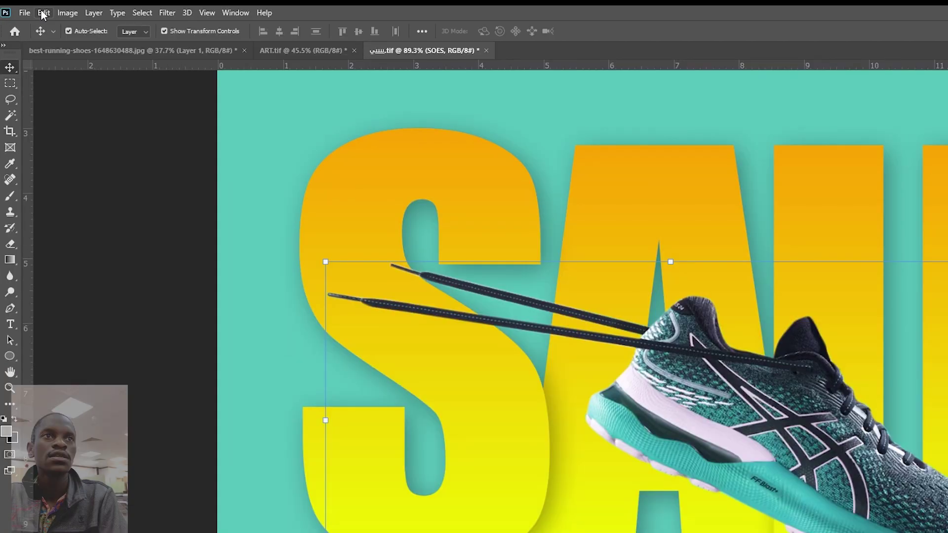
Puppet Warp the shoe layer, pinning the lace and bending it upward into curves
{"action": "left_click", "coordinate": [37, 5]}
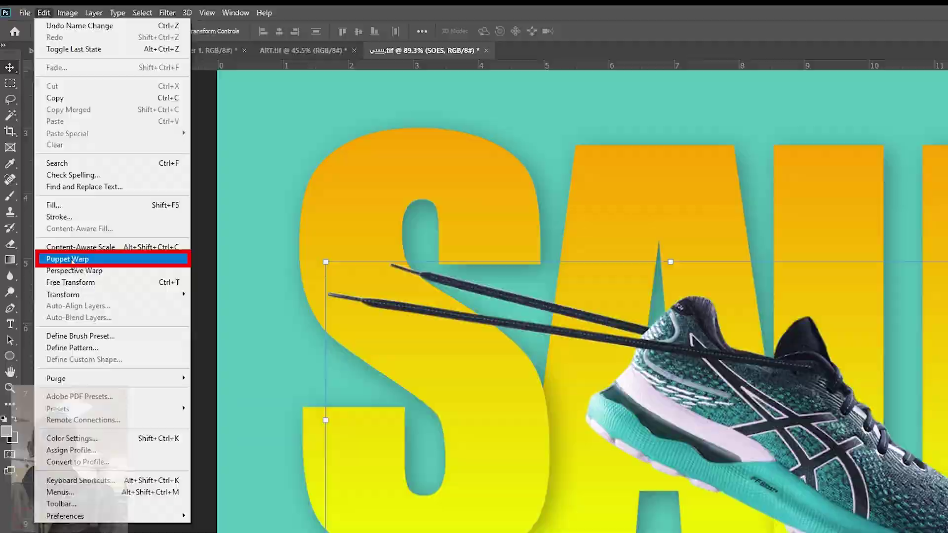
{"action": "left_click", "coordinate": [67, 259]}
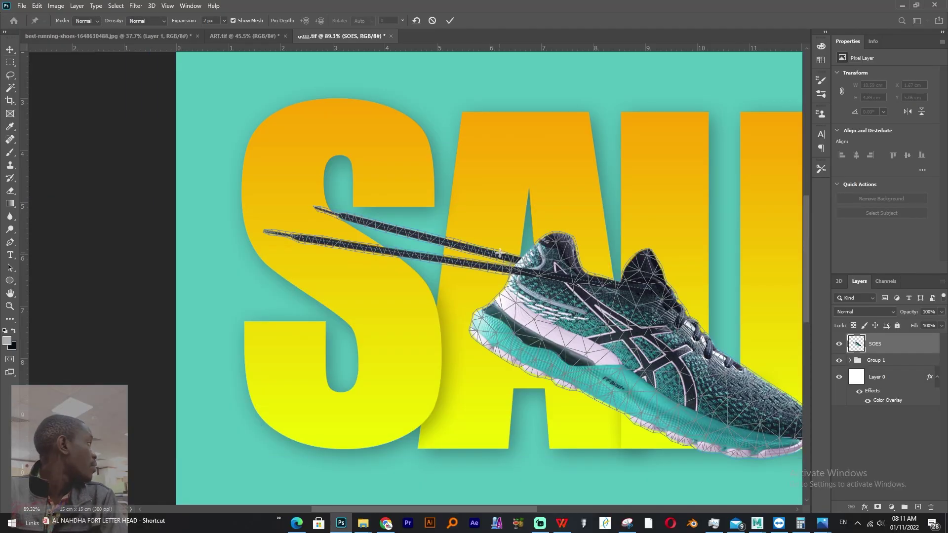
{"action": "left_click", "coordinate": [500, 253]}
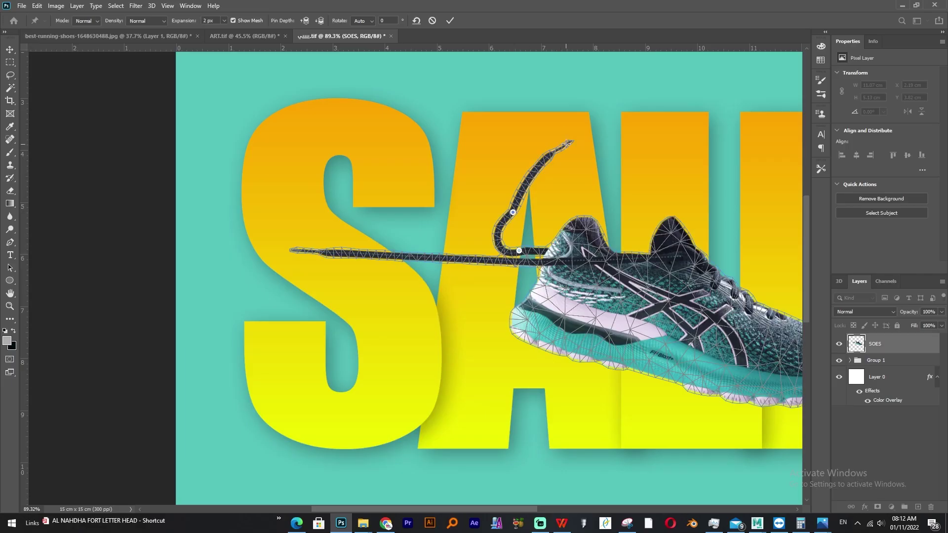
{"action": "left_click_drag", "start_coordinate": [566, 144], "coordinate": [582, 91]}
{"action": "left_click_drag", "start_coordinate": [513, 213], "coordinate": [528, 167]}
{"action": "left_click_drag", "start_coordinate": [519, 250], "coordinate": [542, 248]}
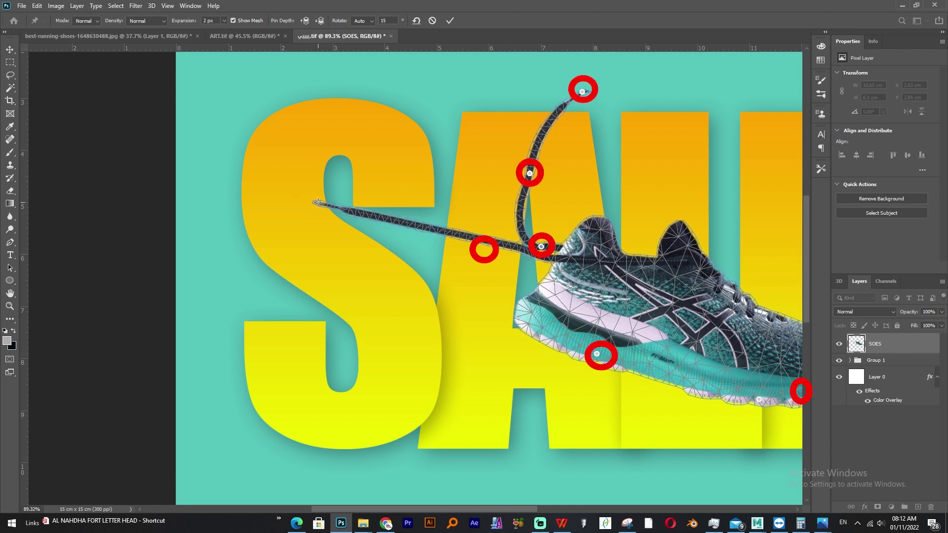
{"action": "left_click_drag", "start_coordinate": [318, 203], "coordinate": [432, 133]}
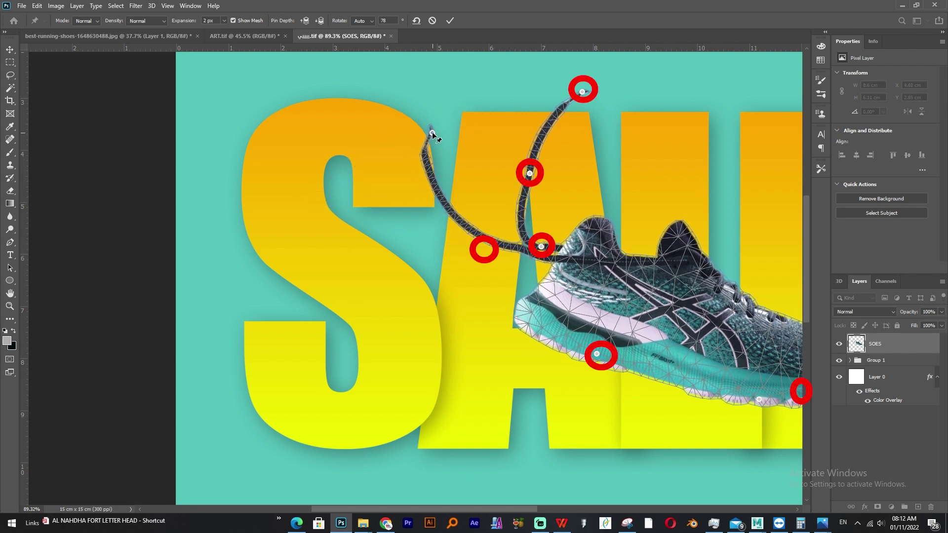
Add another lace pin, fine-tune the loop and tip, and commit the warp
{"action": "left_click", "coordinate": [427, 184]}
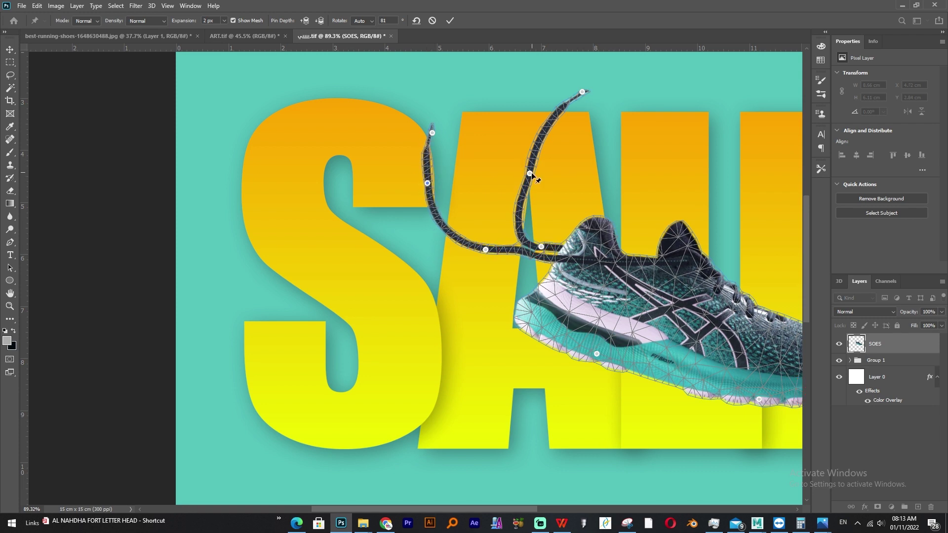
{"action": "left_click_drag", "start_coordinate": [530, 173], "coordinate": [518, 172]}
{"action": "left_click_drag", "start_coordinate": [582, 91], "coordinate": [599, 134]}
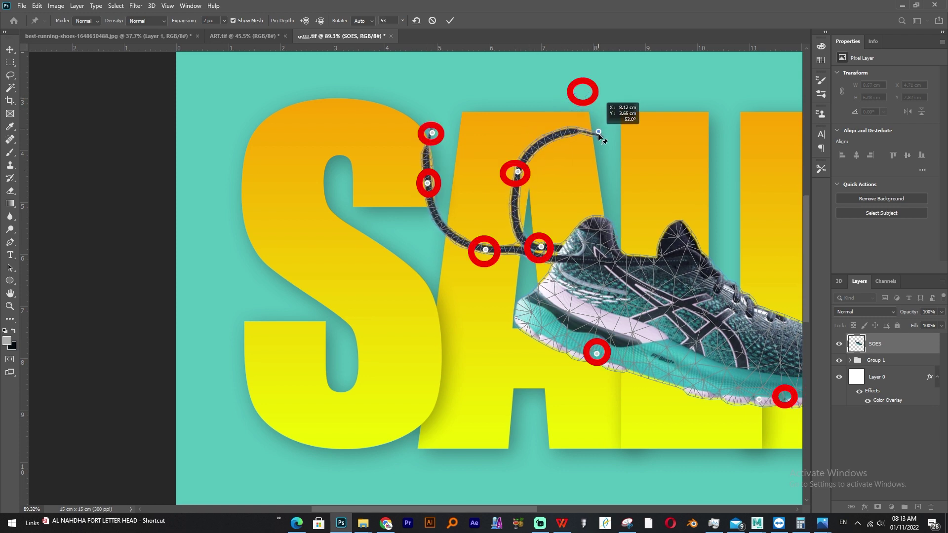
{"action": "left_click_drag", "start_coordinate": [518, 172], "coordinate": [531, 179]}
{"action": "left_click_drag", "start_coordinate": [599, 133], "coordinate": [608, 133]}
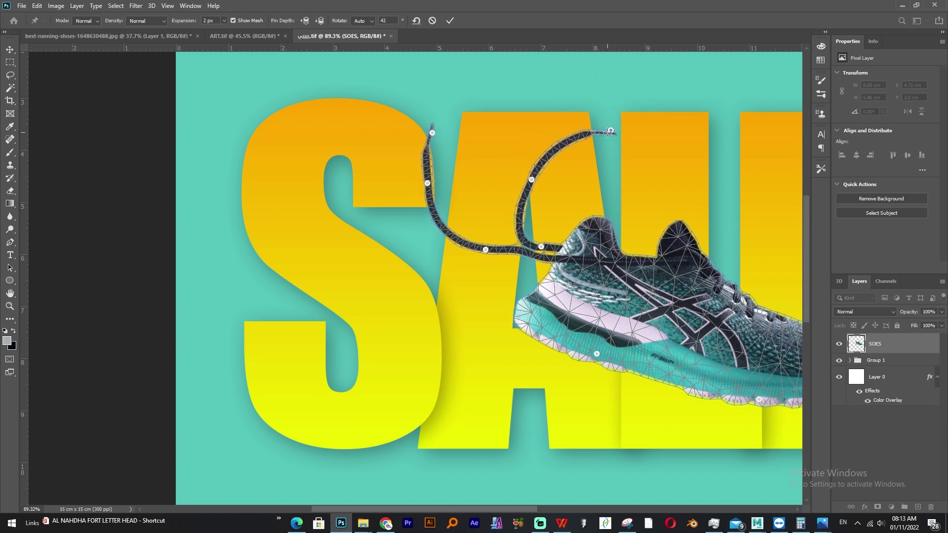
{"action": "key", "text": "Return"}
{"action": "key", "text": "ctrl+0"}
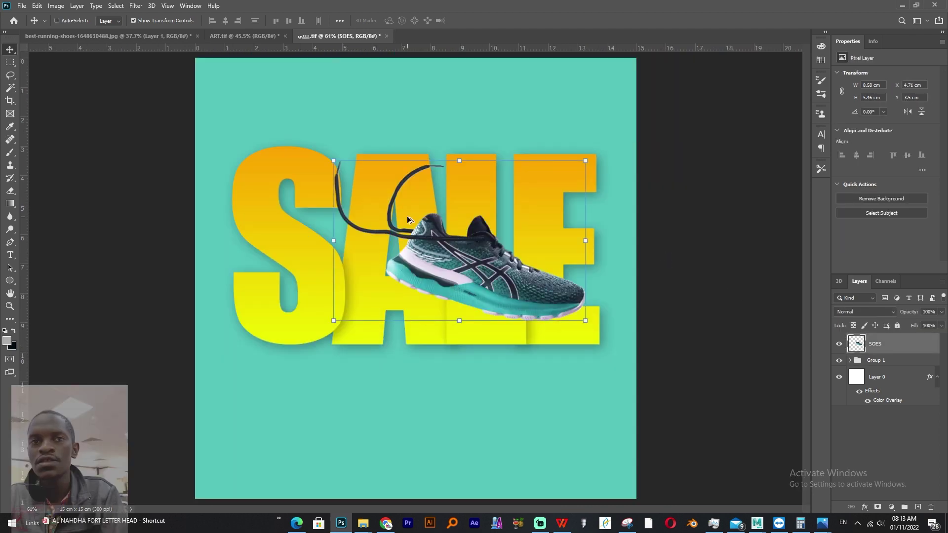
Switch to the Pen tool and start a path along the lace edge
{"action": "scroll", "coordinate": [406, 218], "scroll_direction": "up", "scroll_amount": 6}
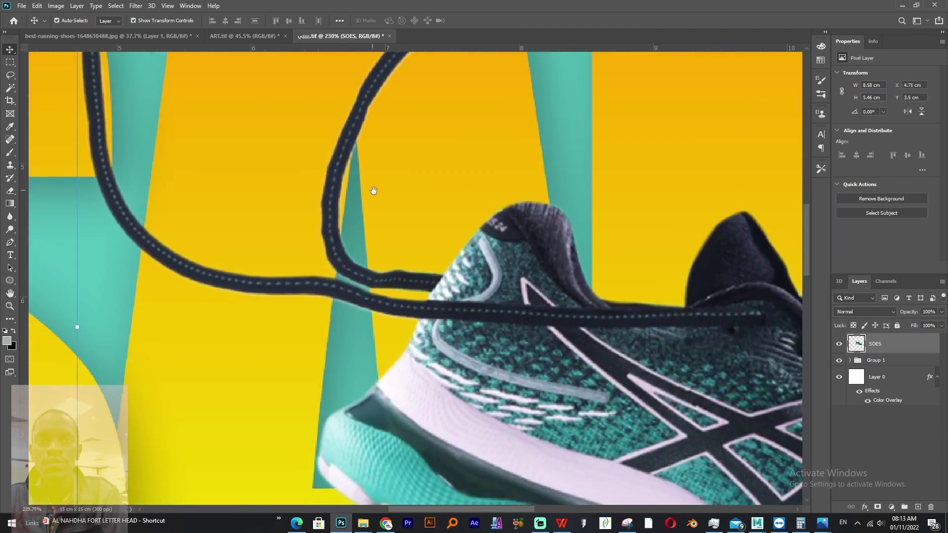
{"action": "scroll", "coordinate": [380, 216], "scroll_direction": "down", "scroll_amount": 5}
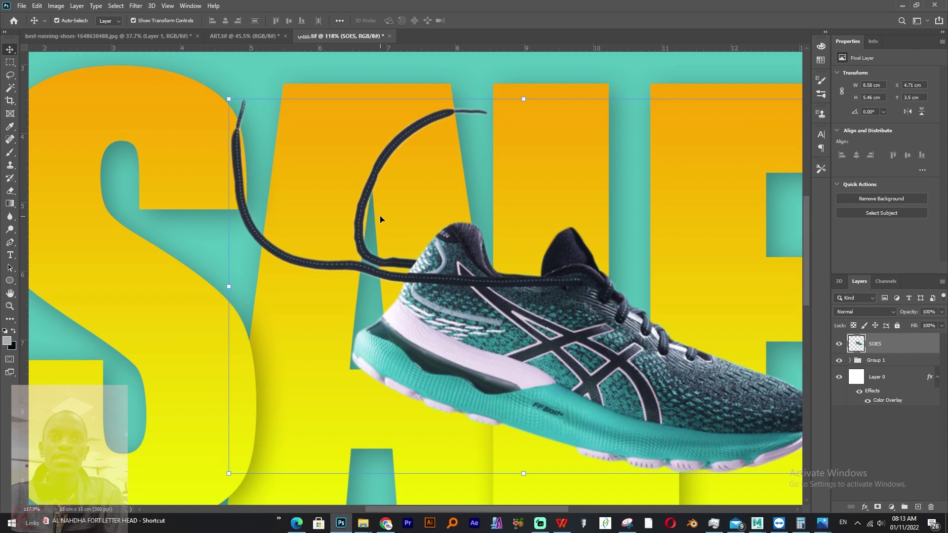
{"action": "scroll", "coordinate": [328, 194], "scroll_direction": "up", "scroll_amount": 4}
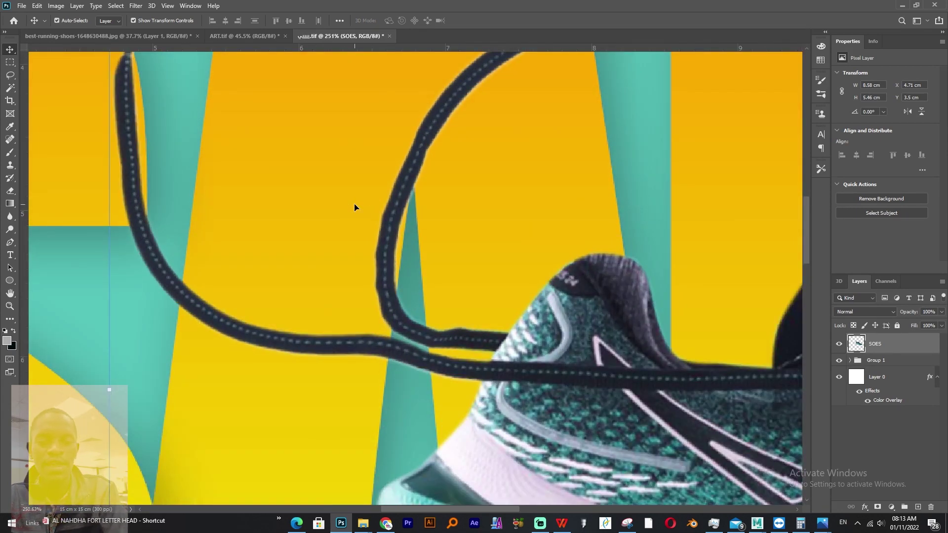
{"action": "key", "text": "p"}
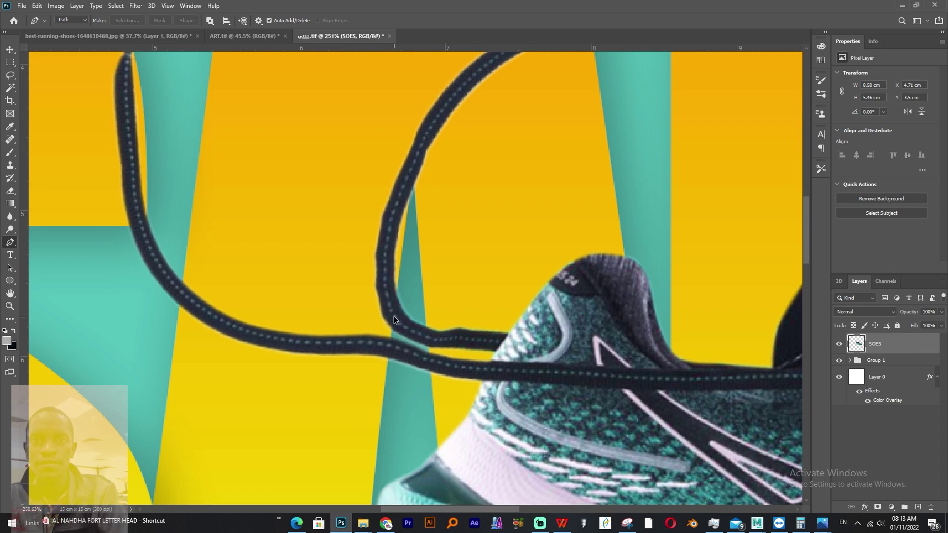
{"action": "scroll", "coordinate": [393, 316], "scroll_direction": "up", "scroll_amount": 2}
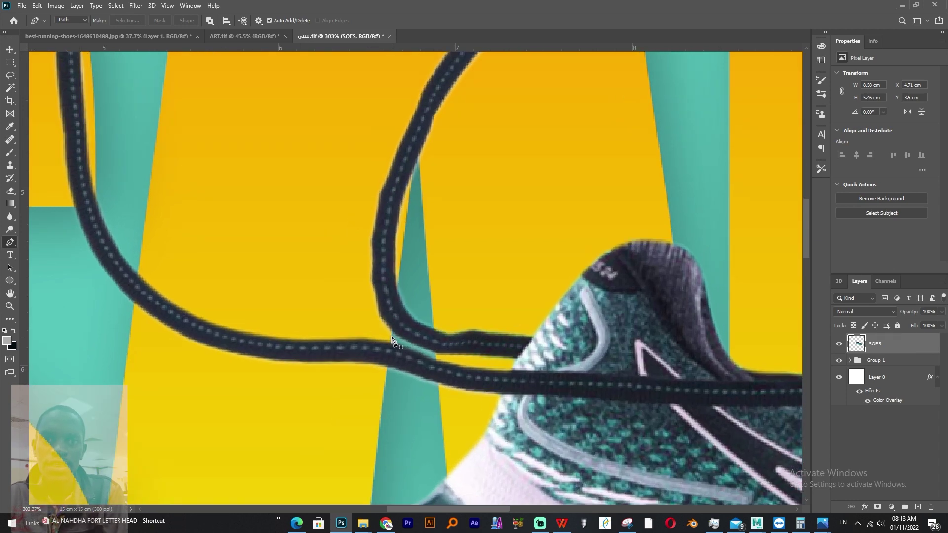
{"action": "left_click", "coordinate": [392, 340]}
{"action": "scroll", "coordinate": [507, 271], "scroll_direction": "down", "scroll_amount": 2}
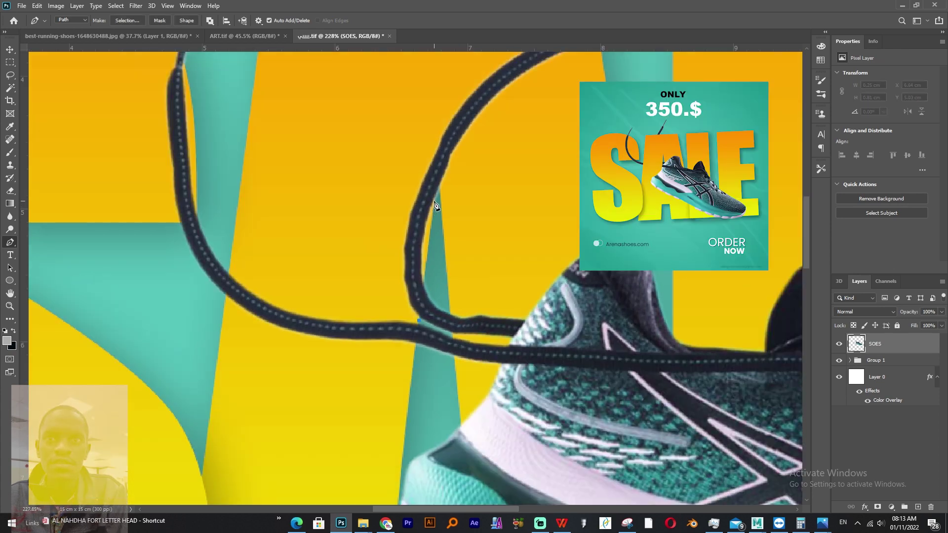
{"action": "left_click", "coordinate": [434, 201]}
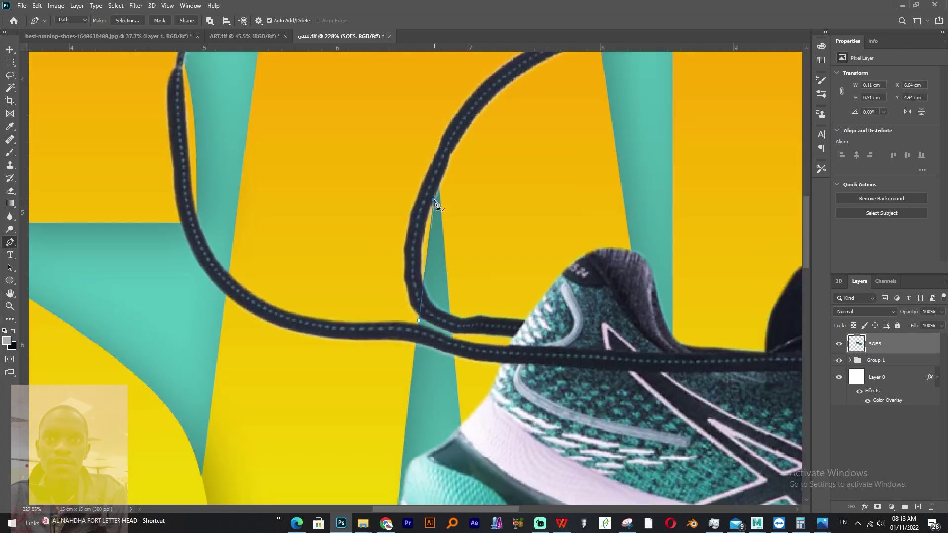
{"action": "scroll", "coordinate": [435, 202], "scroll_direction": "up", "scroll_amount": 4}
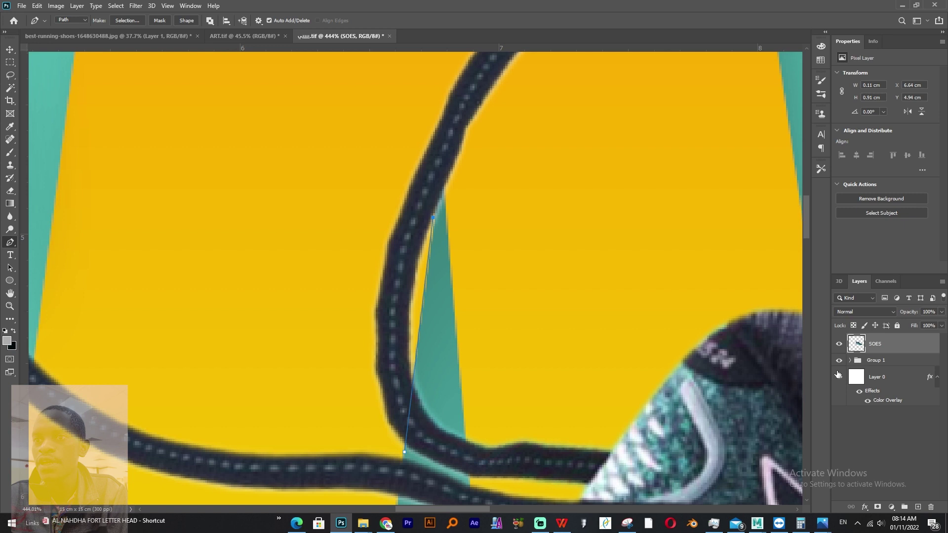
Toggle the SALE and shoe layers' visibility to check the lace, then show the shoe
{"action": "left_click", "coordinate": [839, 361]}
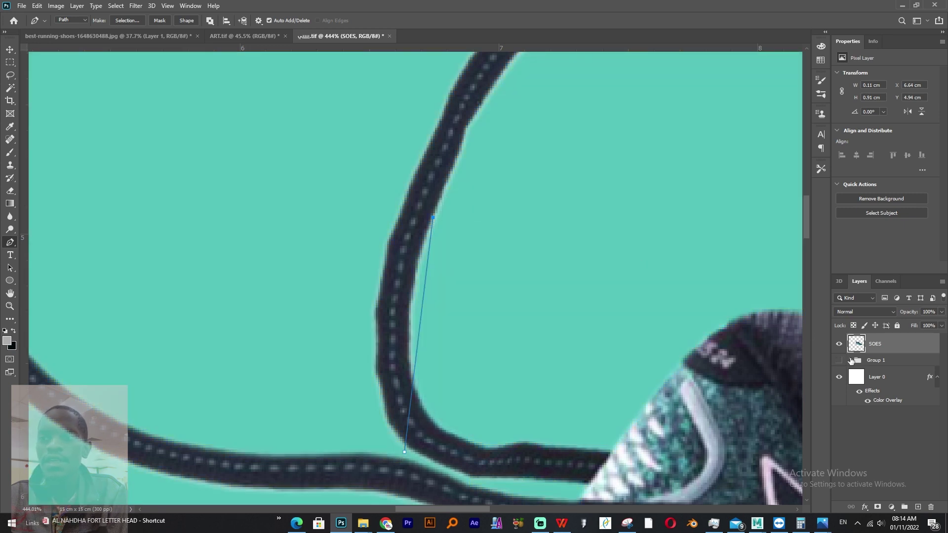
{"action": "left_click", "coordinate": [839, 361]}
{"action": "left_click", "coordinate": [839, 343]}
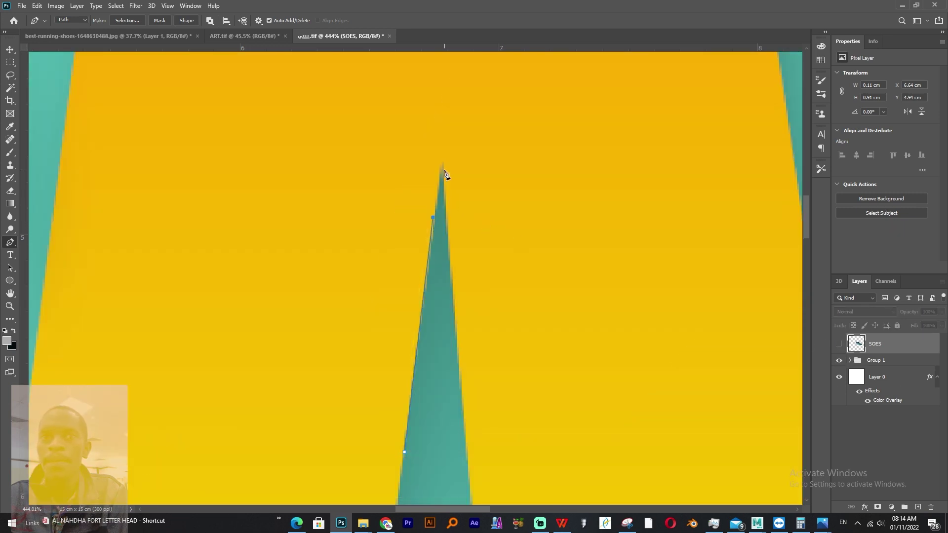
{"action": "scroll", "coordinate": [470, 170], "scroll_direction": "down", "scroll_amount": 5}
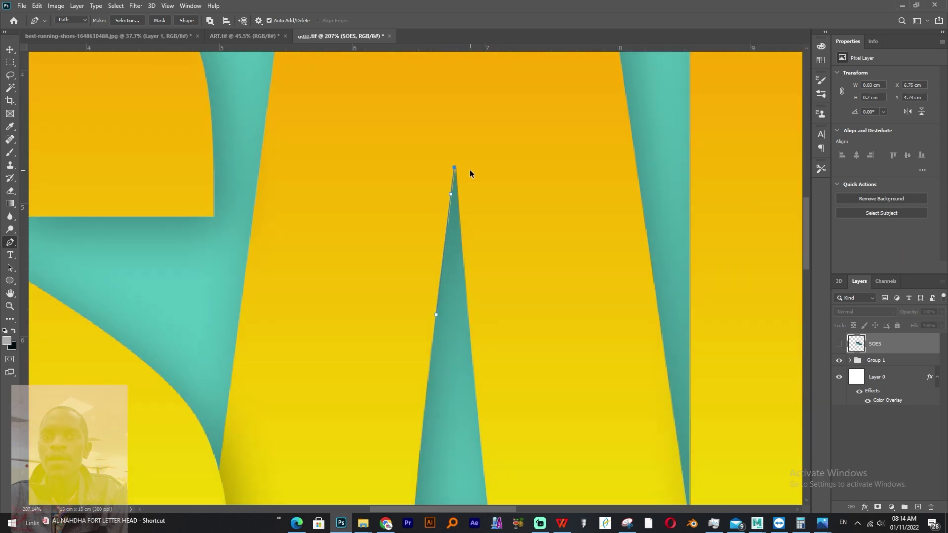
{"action": "key", "text": "ctrl+comma"}
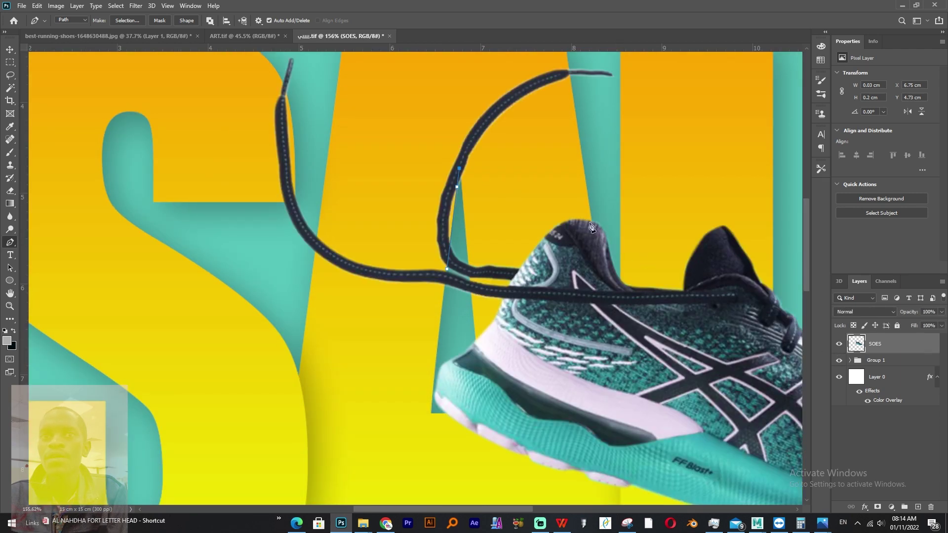
{"action": "scroll", "coordinate": [562, 92], "scroll_direction": "up", "scroll_amount": 3}
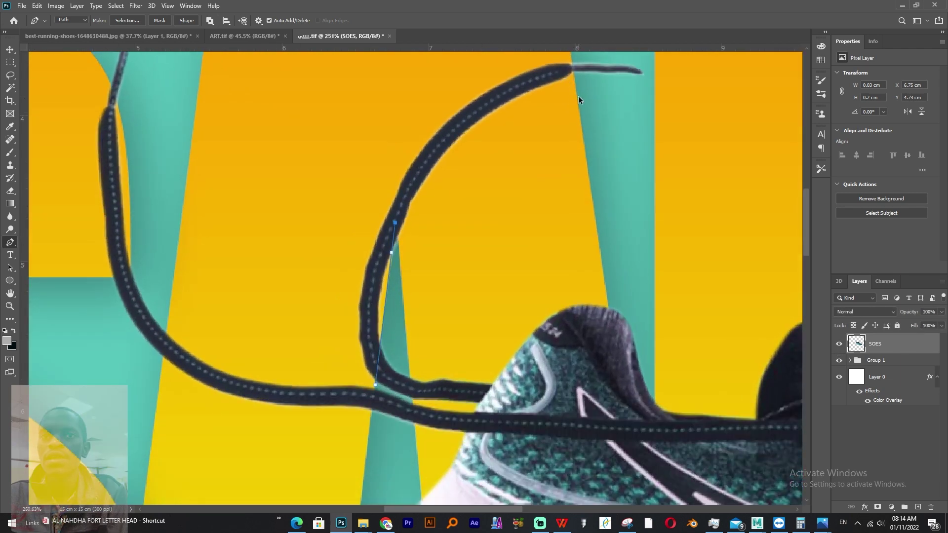
Add path points around the upper lace loop and along the letter's edge
{"action": "left_click", "coordinate": [578, 105]}
{"action": "left_click_drag", "start_coordinate": [577, 106], "coordinate": [568, 255]}
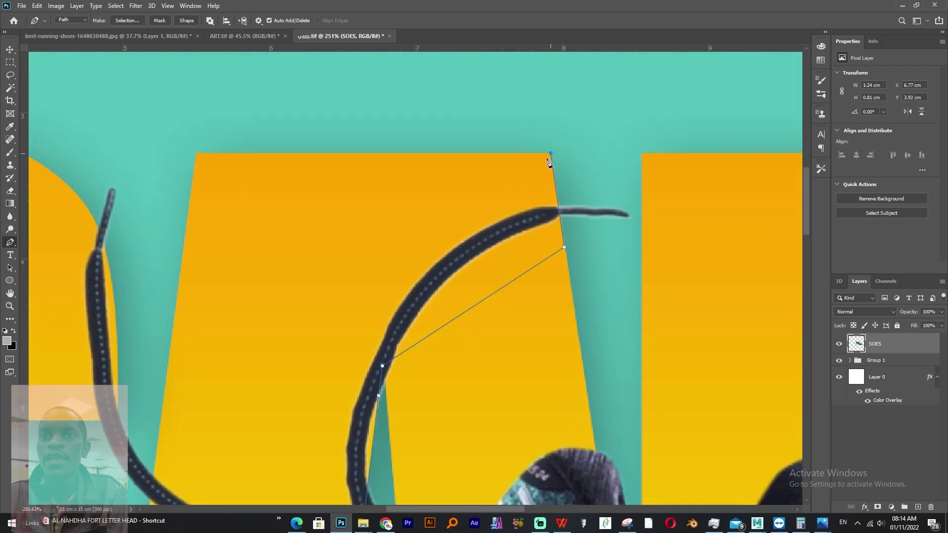
{"action": "left_click", "coordinate": [297, 209]}
{"action": "left_click_drag", "start_coordinate": [321, 313], "coordinate": [335, 163]}
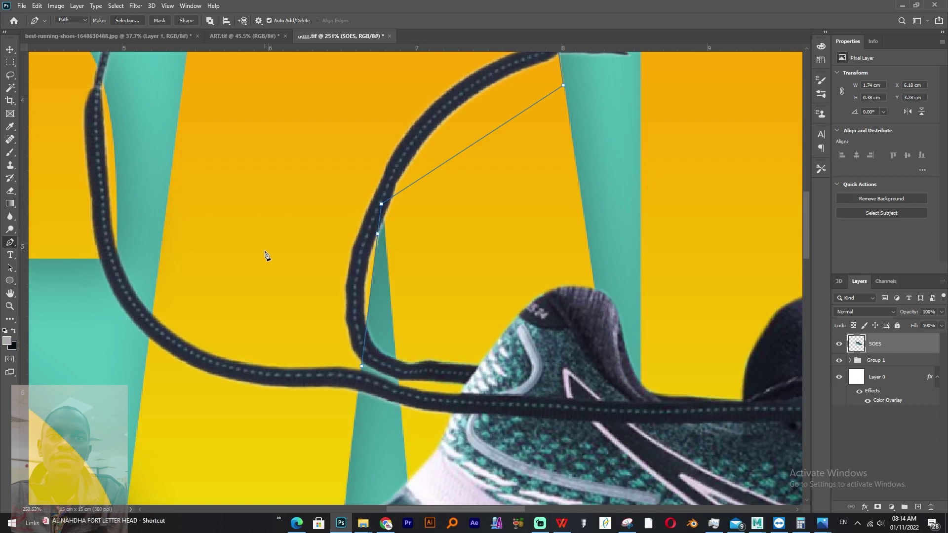
{"action": "left_click_drag", "start_coordinate": [265, 252], "coordinate": [304, 319]}
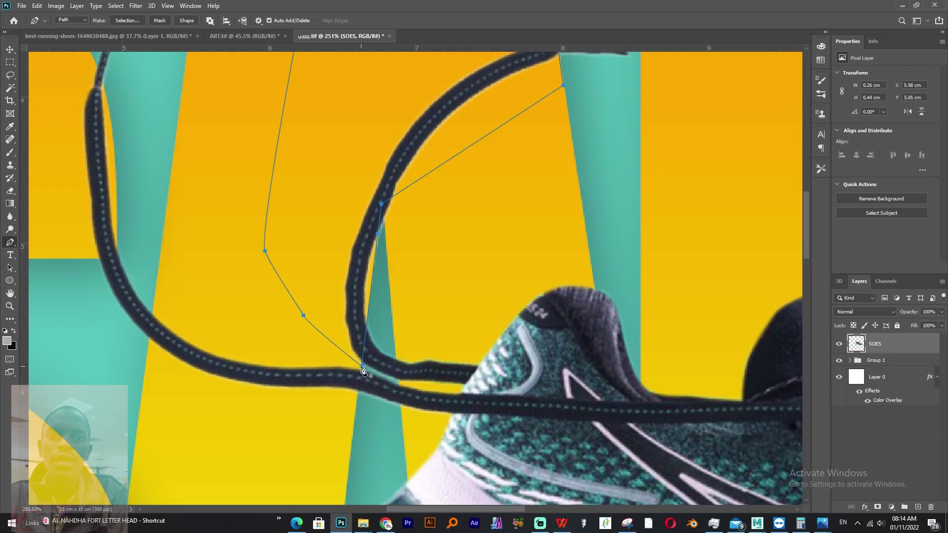
Convert the traced lace path into a selection
{"action": "right_click", "coordinate": [427, 209]}
{"action": "left_click", "coordinate": [447, 246]}
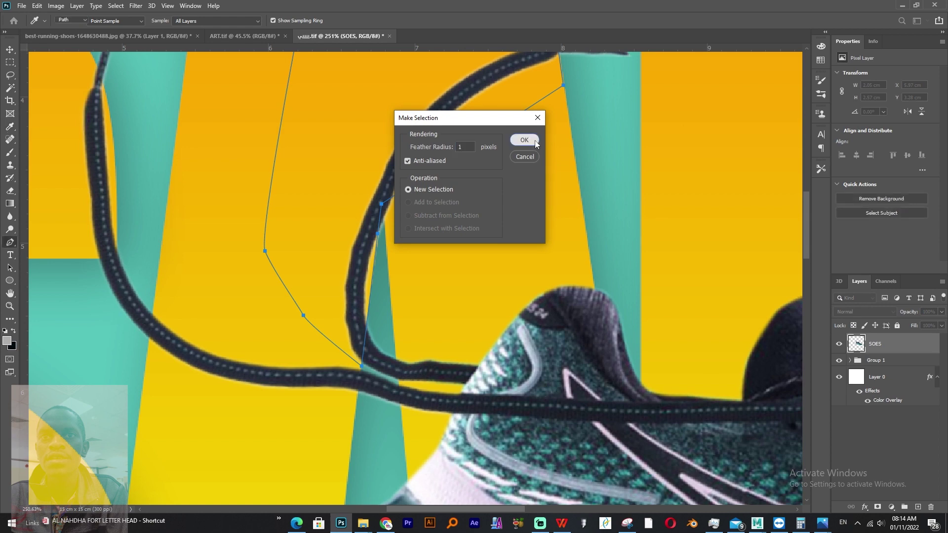
{"action": "left_click", "coordinate": [525, 140]}
{"action": "left_click", "coordinate": [10, 62]}
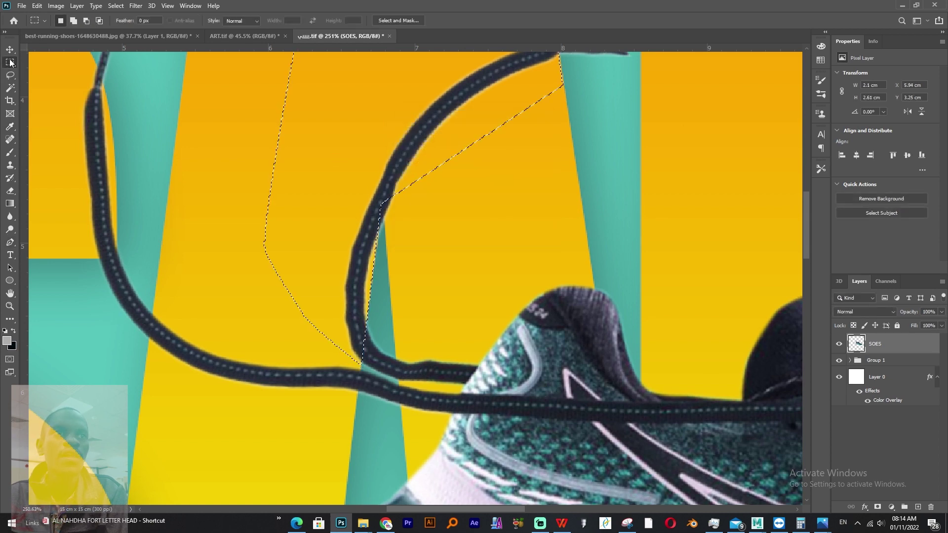
{"action": "right_click", "coordinate": [431, 184]}
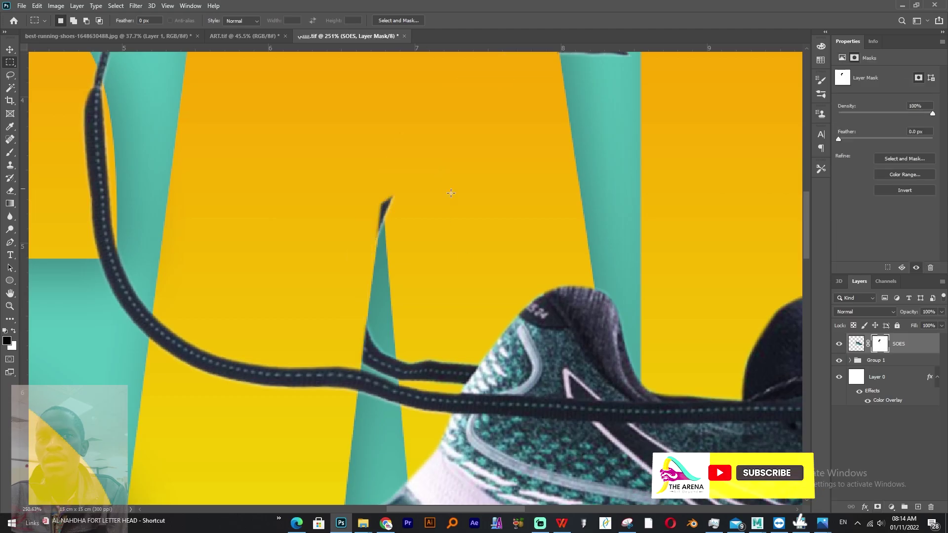
Hide and re-show the SALE letters to inspect the stray lace tip near the A
{"action": "scroll", "coordinate": [412, 185], "scroll_direction": "down", "scroll_amount": 5}
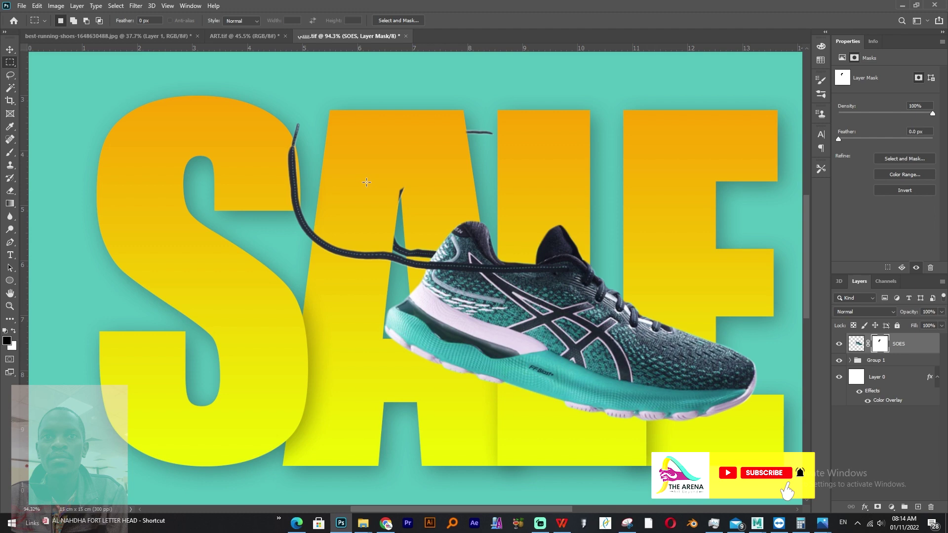
{"action": "scroll", "coordinate": [397, 183], "scroll_direction": "up", "scroll_amount": 3}
{"action": "scroll", "coordinate": [430, 242], "scroll_direction": "down", "scroll_amount": 1}
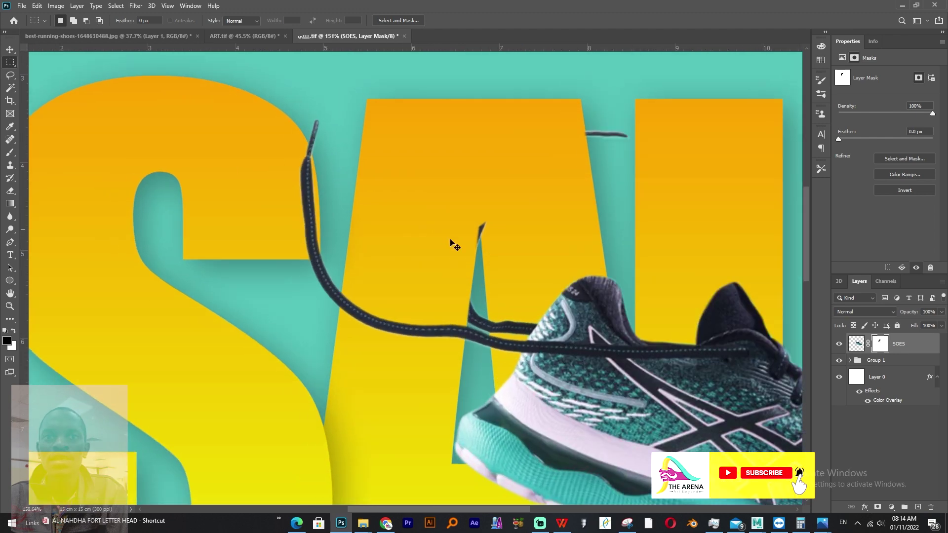
{"action": "scroll", "coordinate": [541, 232], "scroll_direction": "down", "scroll_amount": 1}
{"action": "scroll", "coordinate": [519, 224], "scroll_direction": "up", "scroll_amount": 5}
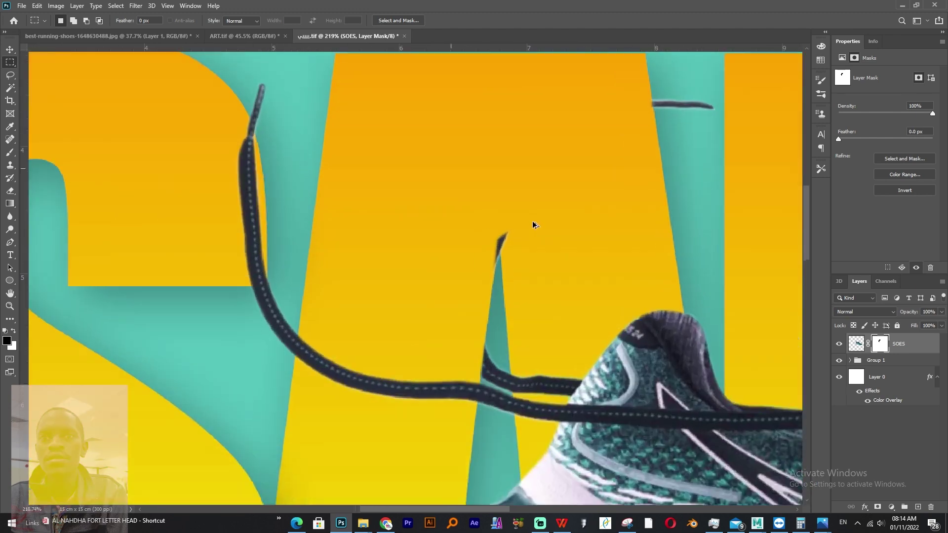
{"action": "left_click", "coordinate": [840, 362]}
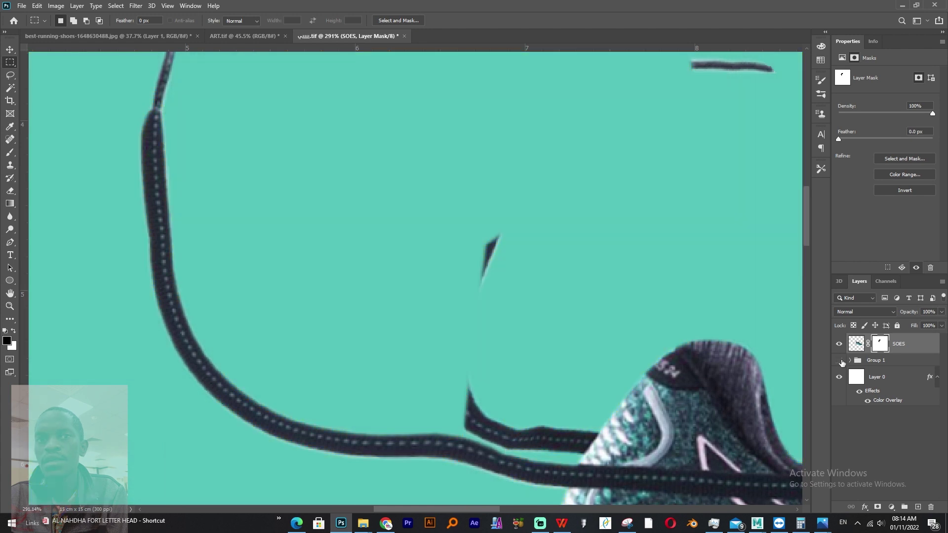
{"action": "left_click", "coordinate": [840, 361]}
{"action": "scroll", "coordinate": [456, 242], "scroll_direction": "down", "scroll_amount": 3}
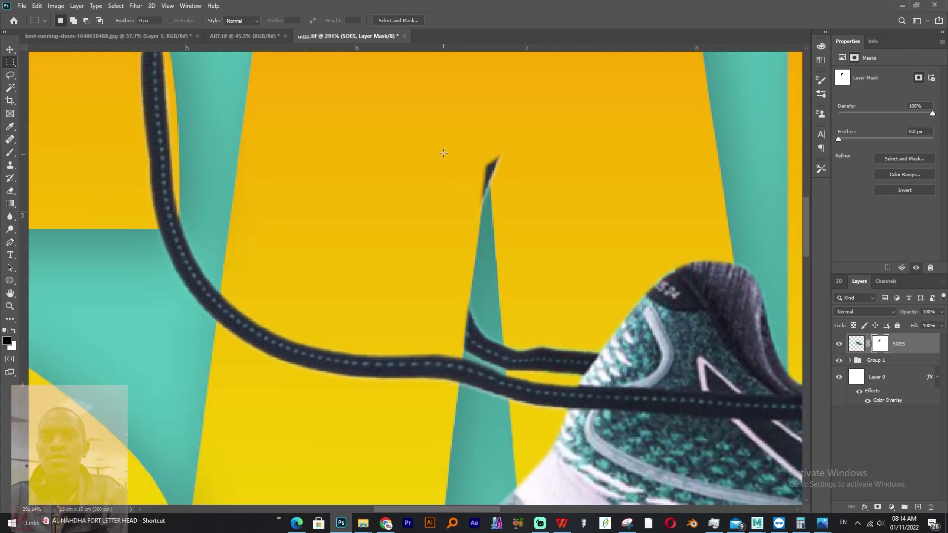
{"action": "left_click_drag", "start_coordinate": [444, 140], "coordinate": [571, 247]}
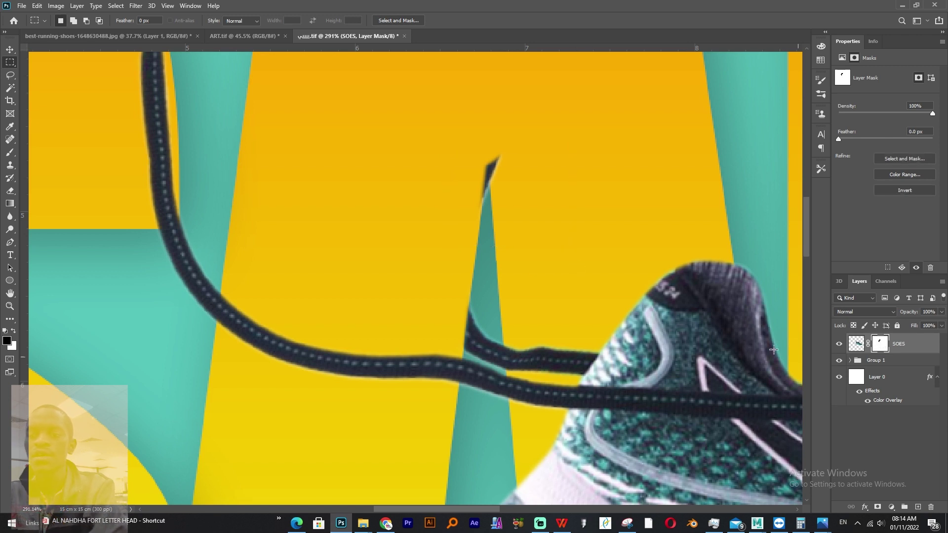
{"action": "key", "text": "Delete"}
{"action": "key", "text": "ctrl+z"}
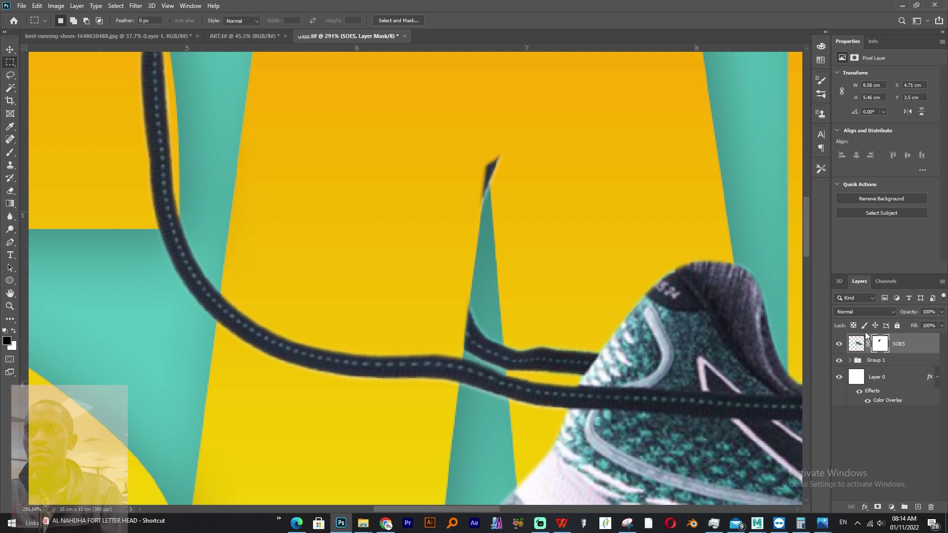
Marquee the lace tip and paint it out in black on the SOES mask
{"action": "left_click_drag", "start_coordinate": [459, 142], "coordinate": [525, 210]}
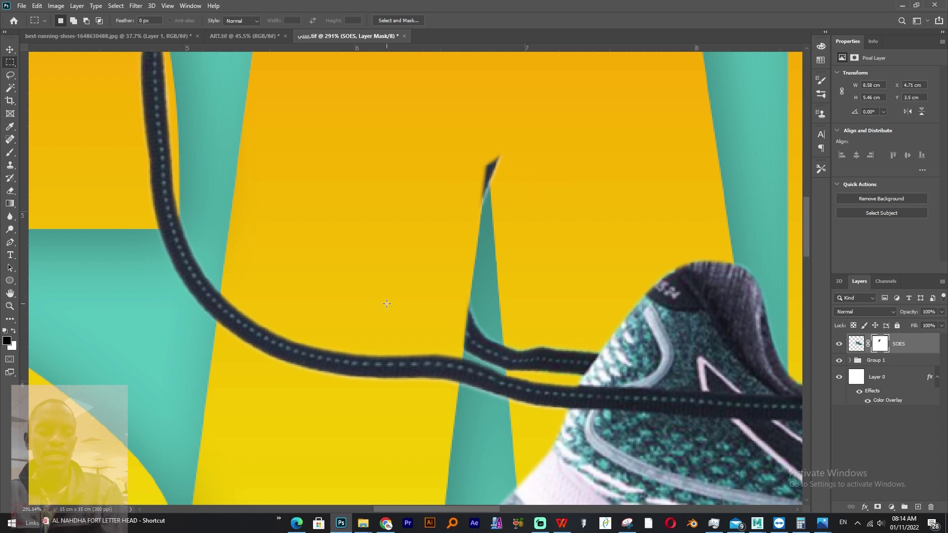
{"action": "key", "text": "b"}
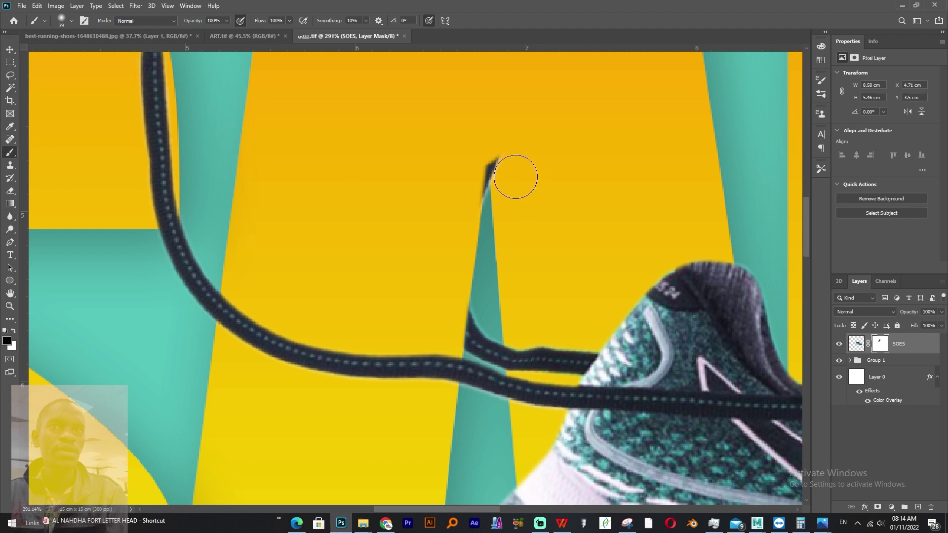
{"action": "left_click_drag", "start_coordinate": [474, 169], "coordinate": [484, 179]}
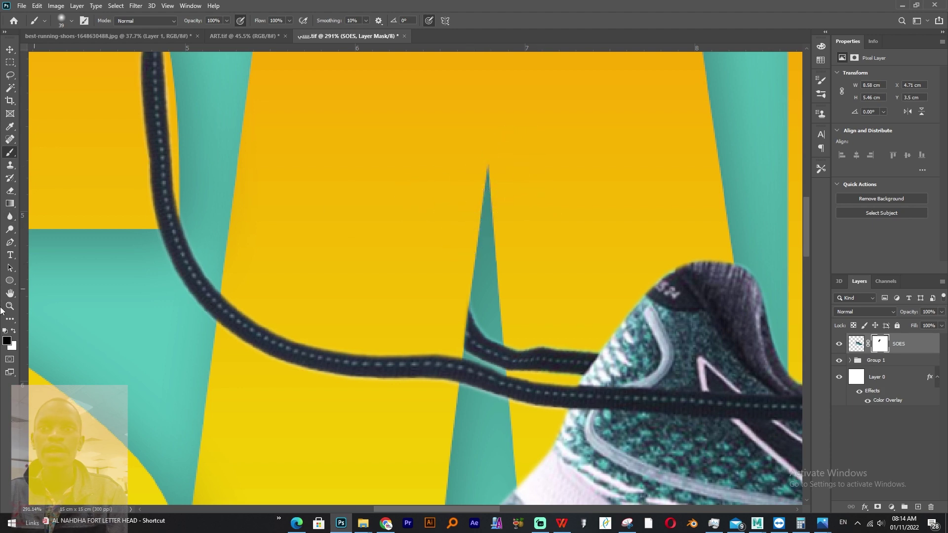
{"action": "scroll", "coordinate": [526, 173], "scroll_direction": "down", "scroll_amount": 5}
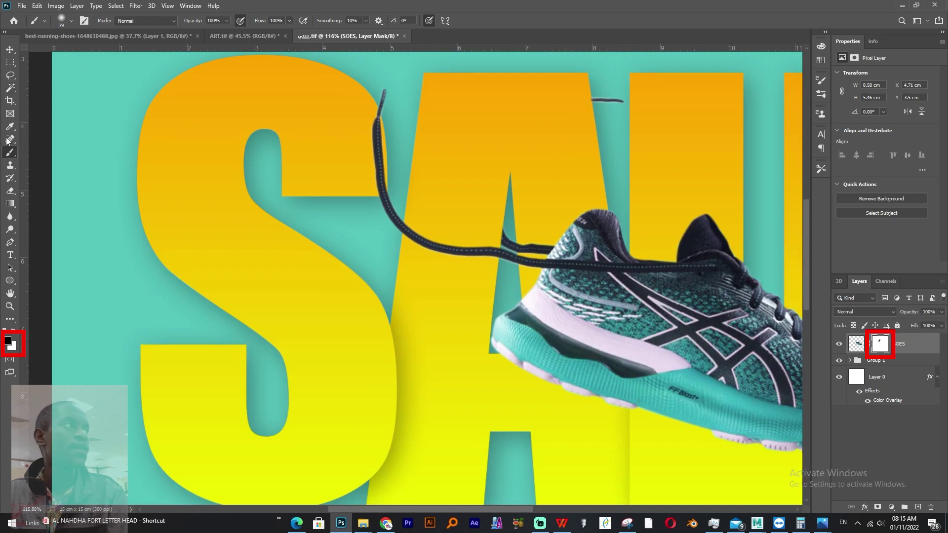
Outline the lace crossing the A with a closed four-point Pen path and make it a 1 px feathered selection
{"action": "key", "text": "p"}
{"action": "scroll", "coordinate": [483, 242], "scroll_direction": "up", "scroll_amount": 2}
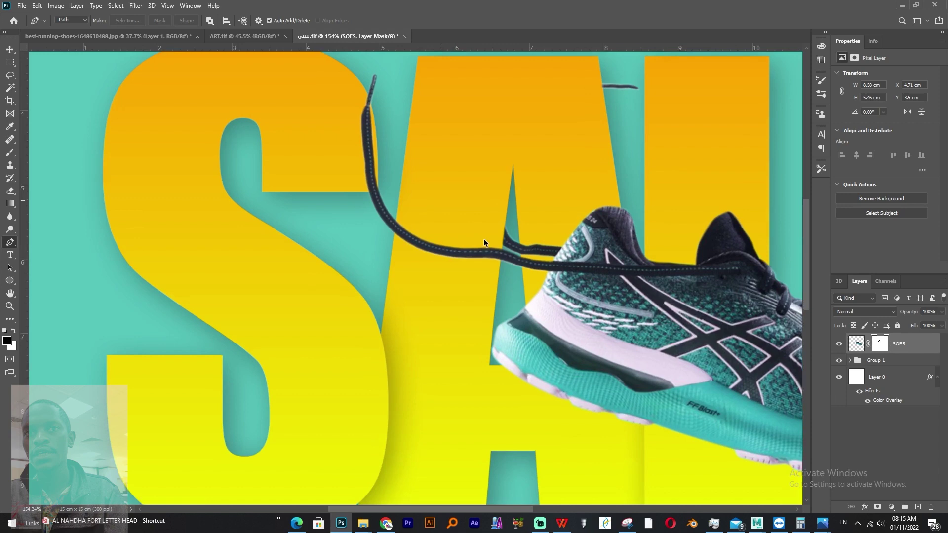
{"action": "scroll", "coordinate": [484, 242], "scroll_direction": "up", "scroll_amount": 4}
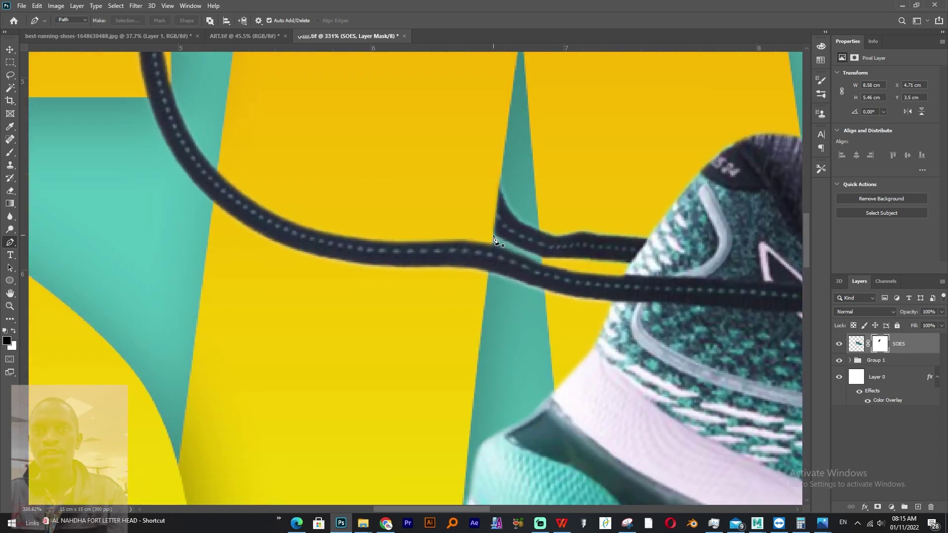
{"action": "left_click", "coordinate": [494, 234]}
{"action": "left_click", "coordinate": [483, 308]}
{"action": "left_click", "coordinate": [200, 295]}
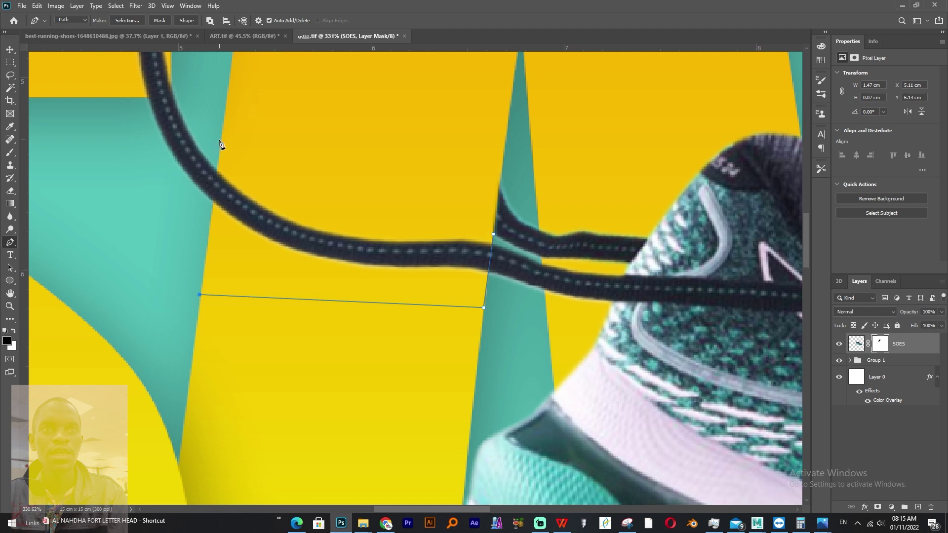
{"action": "left_click", "coordinate": [220, 140]}
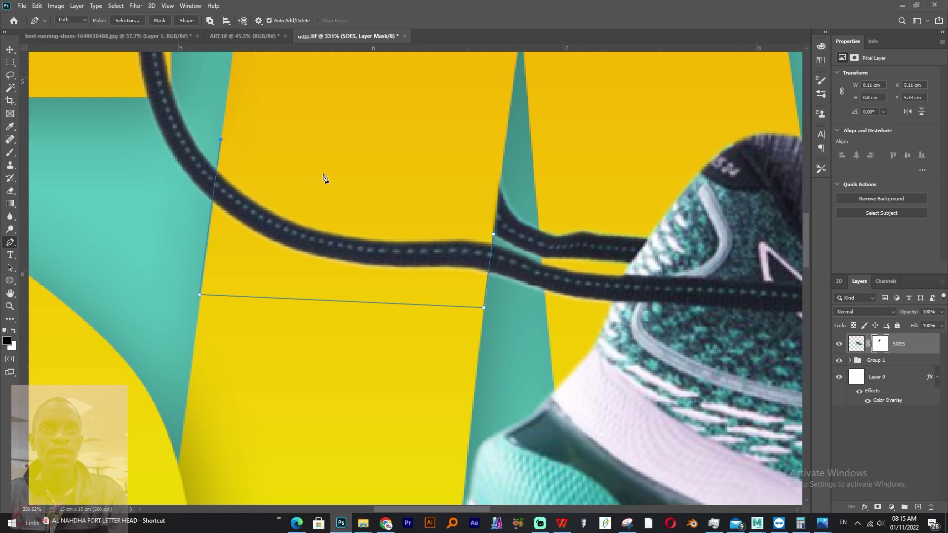
{"action": "left_click", "coordinate": [493, 237]}
{"action": "scroll", "coordinate": [415, 197], "scroll_direction": "down", "scroll_amount": 4}
{"action": "right_click", "coordinate": [380, 225]}
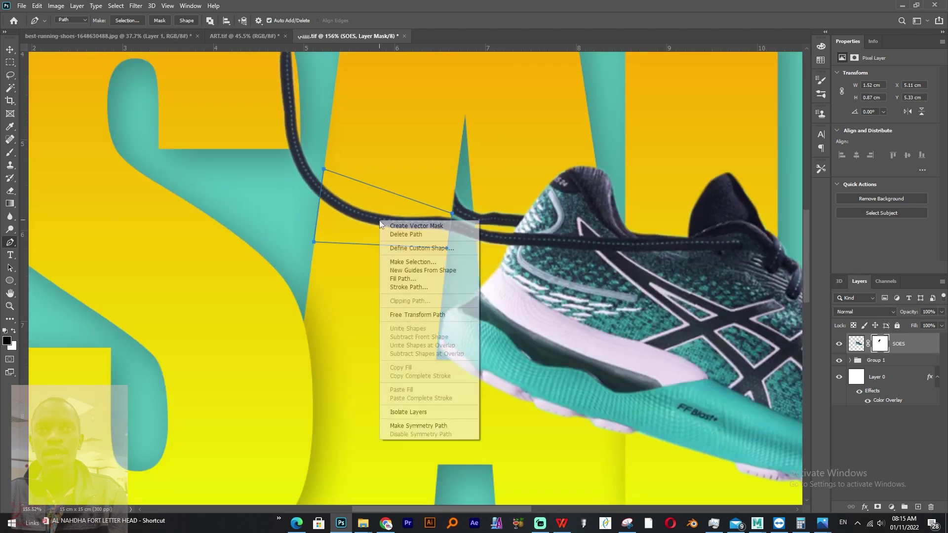
{"action": "left_click", "coordinate": [413, 261]}
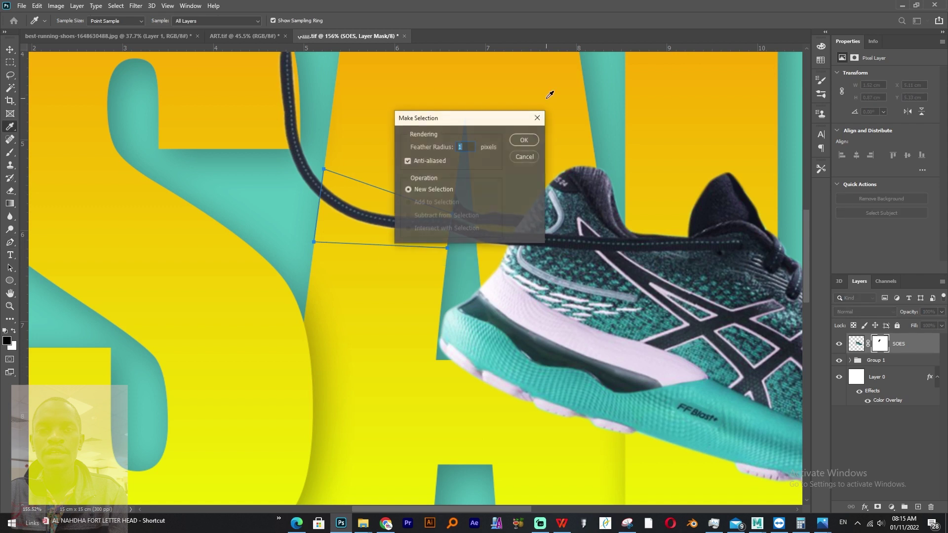
{"action": "left_click", "coordinate": [523, 140]}
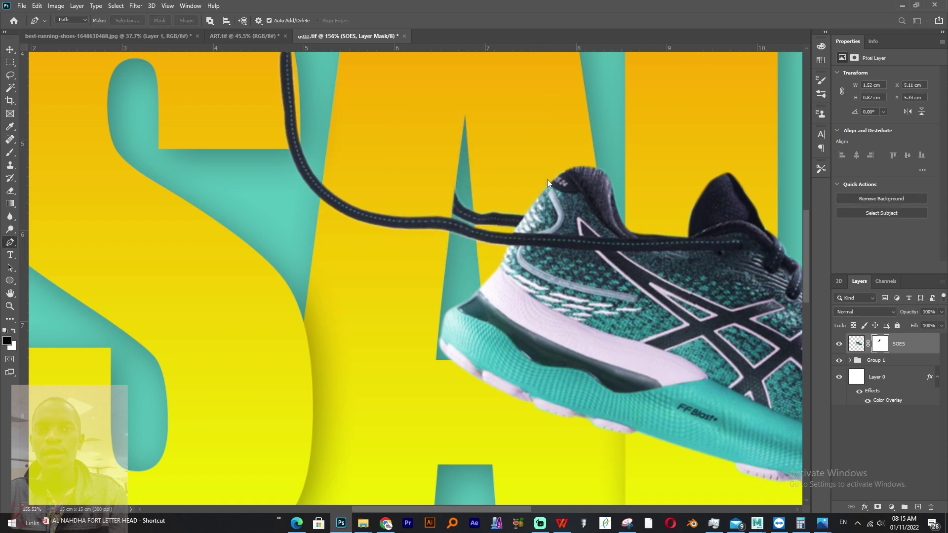
Paint black on the SOES mask inside the selection to hide the lace, then deselect
{"action": "left_click", "coordinate": [881, 344]}
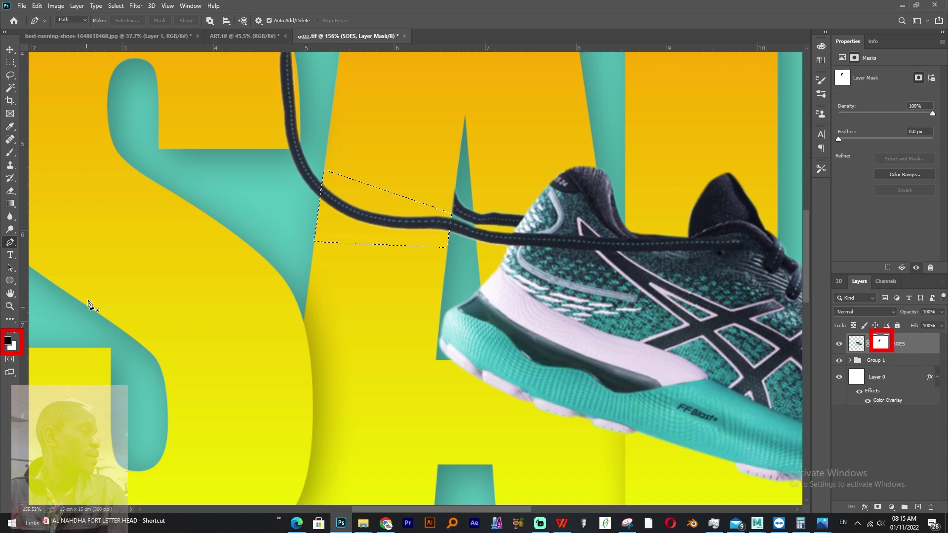
{"action": "key", "text": "b"}
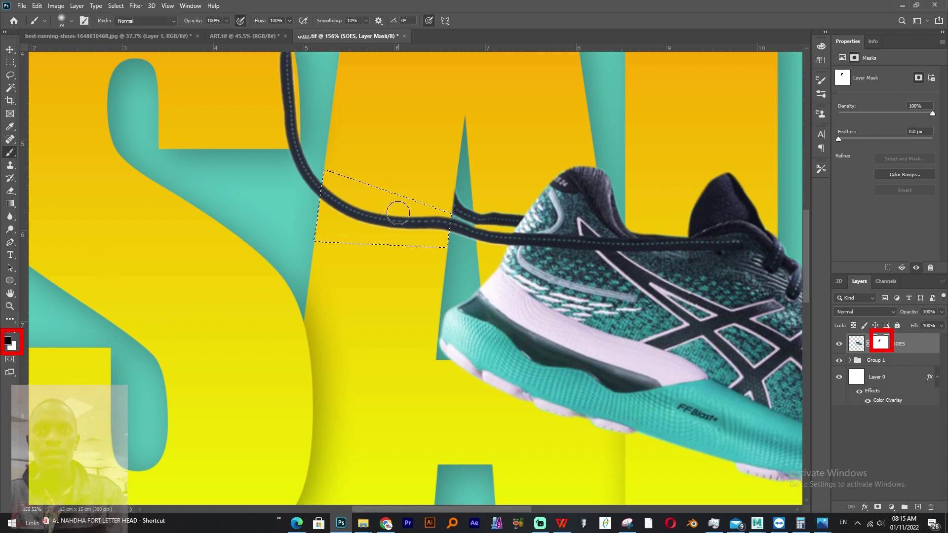
{"action": "mouse_move", "coordinate": [402, 205]}
{"action": "left_mouse_down"}
{"action": "mouse_move", "coordinate": [400, 244]}
{"action": "mouse_move", "coordinate": [428, 253]}
{"action": "mouse_move", "coordinate": [461, 178]}
{"action": "mouse_move", "coordinate": [441, 195]}
{"action": "mouse_move", "coordinate": [453, 194]}
{"action": "mouse_move", "coordinate": [382, 213]}
{"action": "mouse_move", "coordinate": [365, 280]}
{"action": "mouse_move", "coordinate": [346, 271]}
{"action": "mouse_move", "coordinate": [322, 292]}
{"action": "mouse_move", "coordinate": [348, 233]}
{"action": "mouse_move", "coordinate": [354, 158]}
{"action": "mouse_move", "coordinate": [339, 155]}
{"action": "mouse_move", "coordinate": [325, 184]}
{"action": "left_mouse_up"}
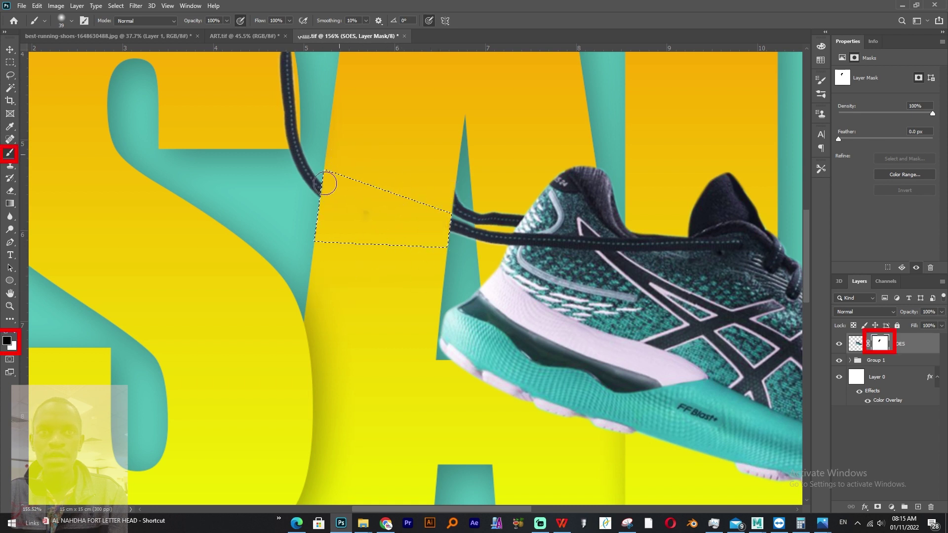
{"action": "left_click", "coordinate": [10, 63]}
{"action": "key", "text": "ctrl+d"}
{"action": "scroll", "coordinate": [402, 211], "scroll_direction": "down", "scroll_amount": 4}
{"action": "scroll", "coordinate": [415, 199], "scroll_direction": "down", "scroll_amount": 3}
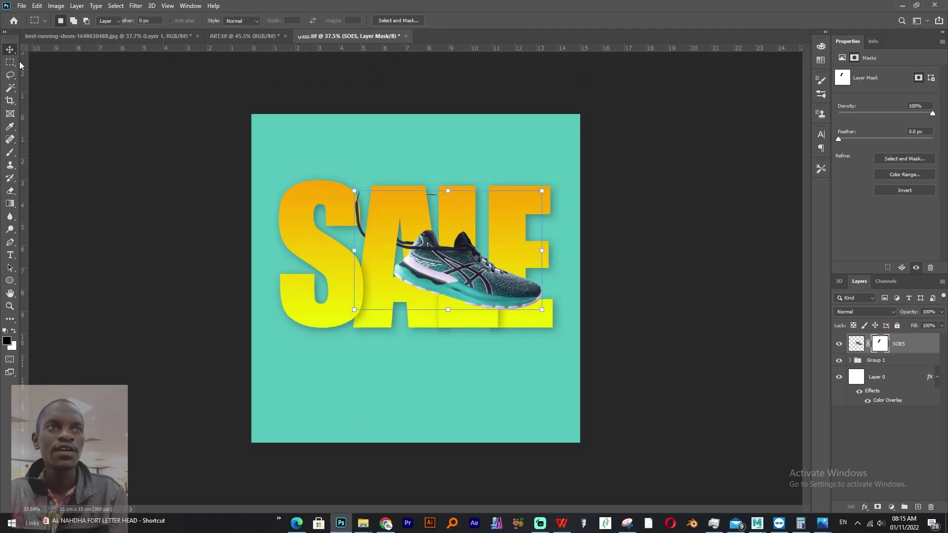
Select Layer 0 and copy the hex value of its teal Color Overlay
{"action": "left_click", "coordinate": [10, 50]}
{"action": "left_click", "coordinate": [670, 296]}
{"action": "left_click", "coordinate": [884, 377]}
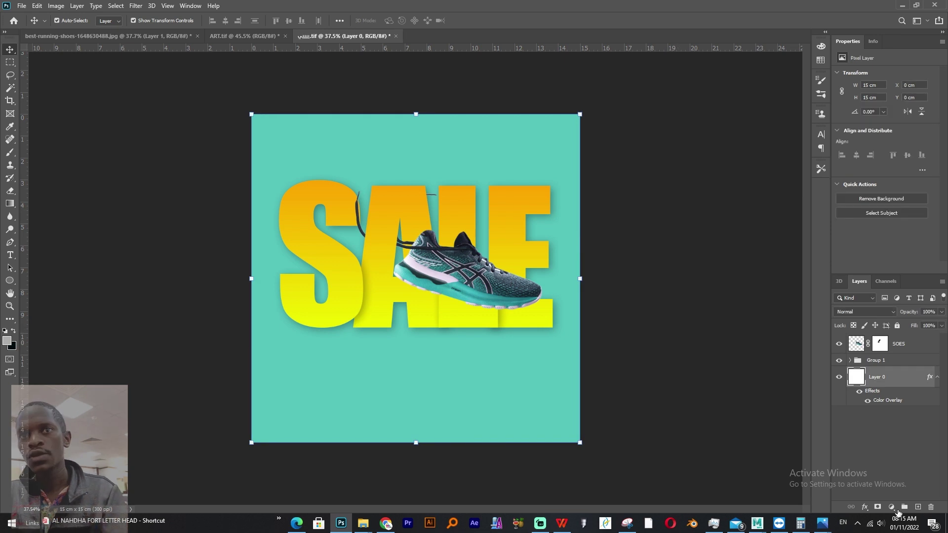
{"action": "left_click", "coordinate": [865, 508]}
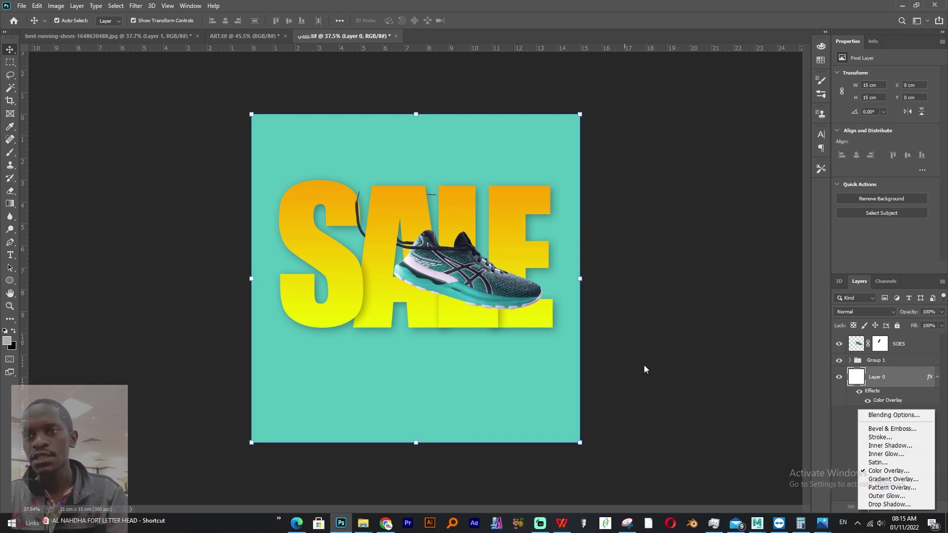
{"action": "left_click", "coordinate": [547, 357]}
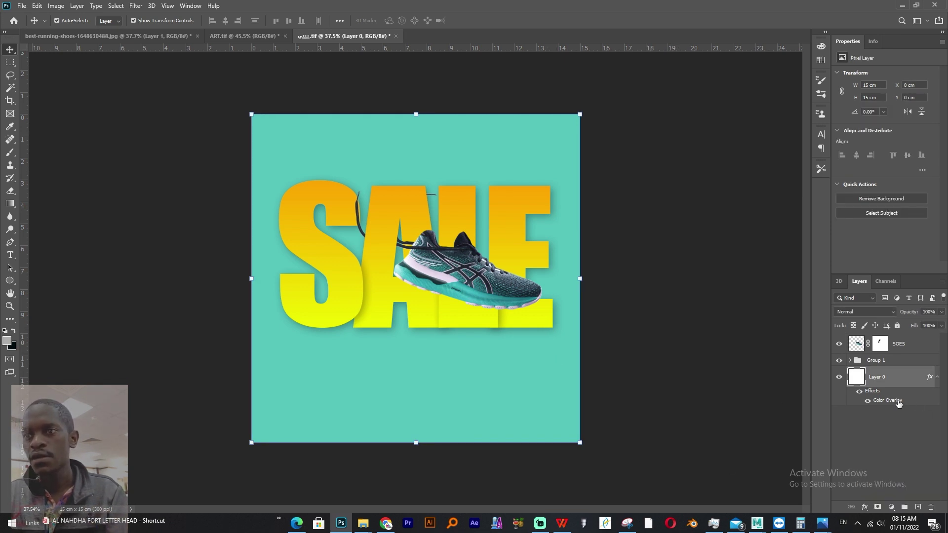
{"action": "double_click", "coordinate": [881, 401]}
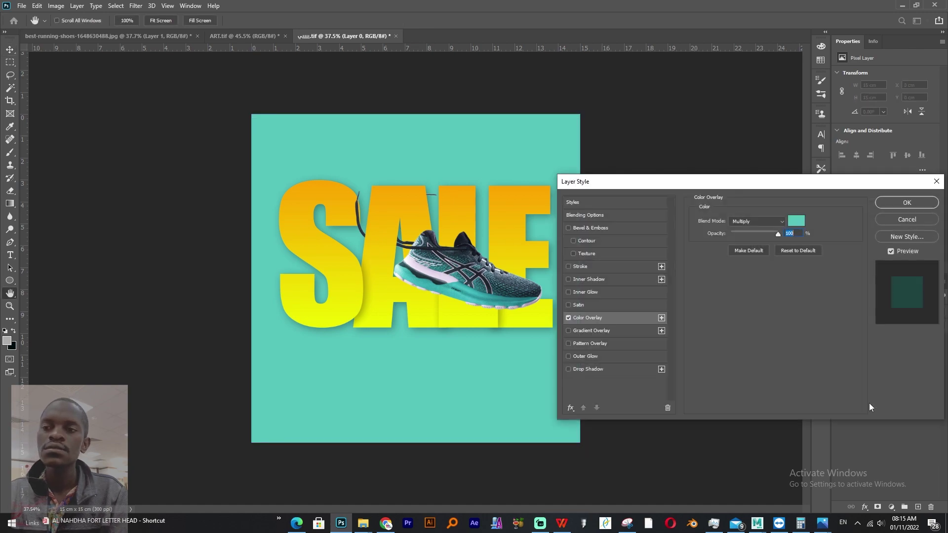
{"action": "left_click", "coordinate": [857, 199]}
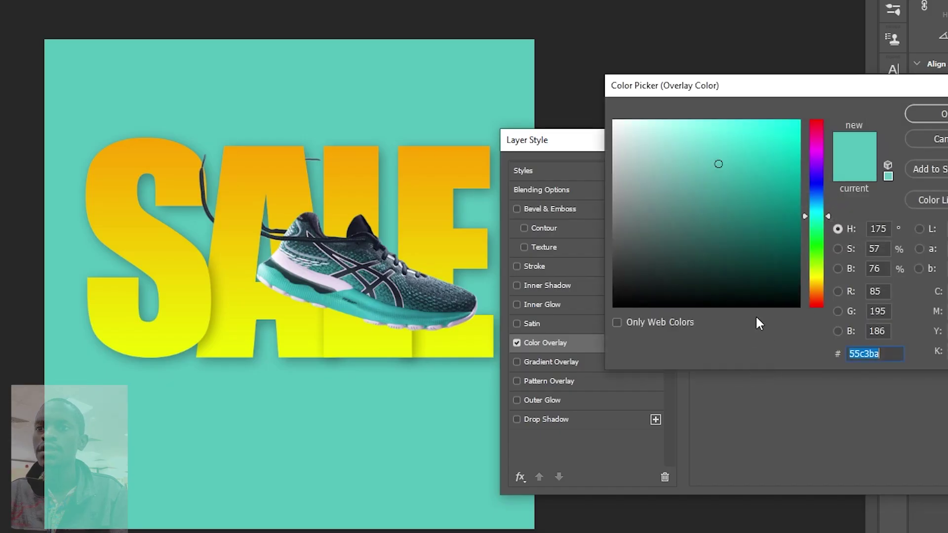
{"action": "right_click", "coordinate": [864, 356]}
{"action": "left_click", "coordinate": [898, 384]}
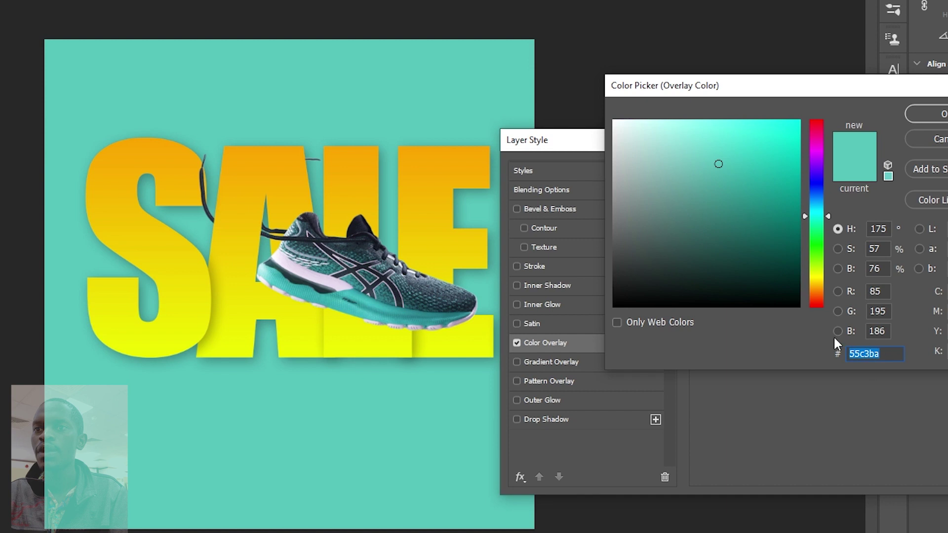
{"action": "key", "text": "Escape"}
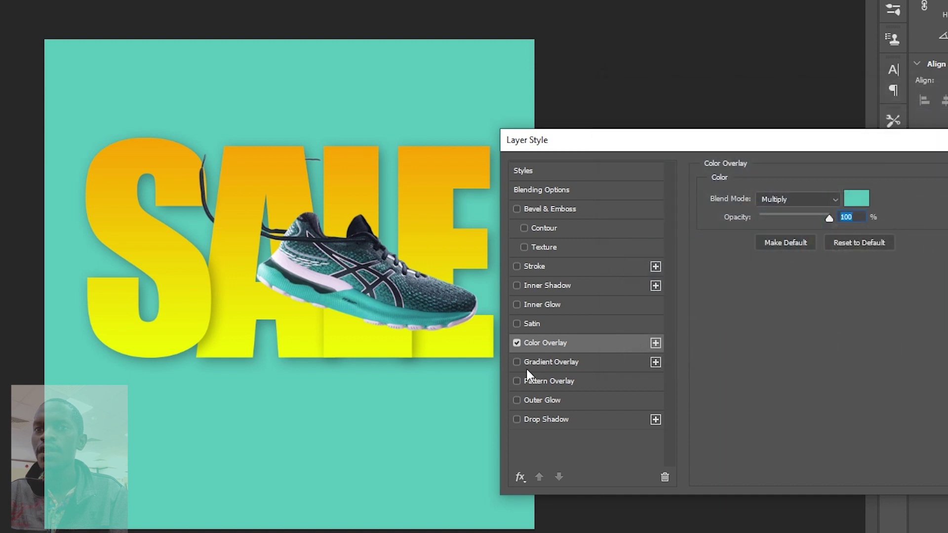
Swap Color Overlay for a Gradient Overlay with stops at 11% and 88% and a darker teal end
{"action": "left_click", "coordinate": [517, 362]}
{"action": "left_click", "coordinate": [516, 343]}
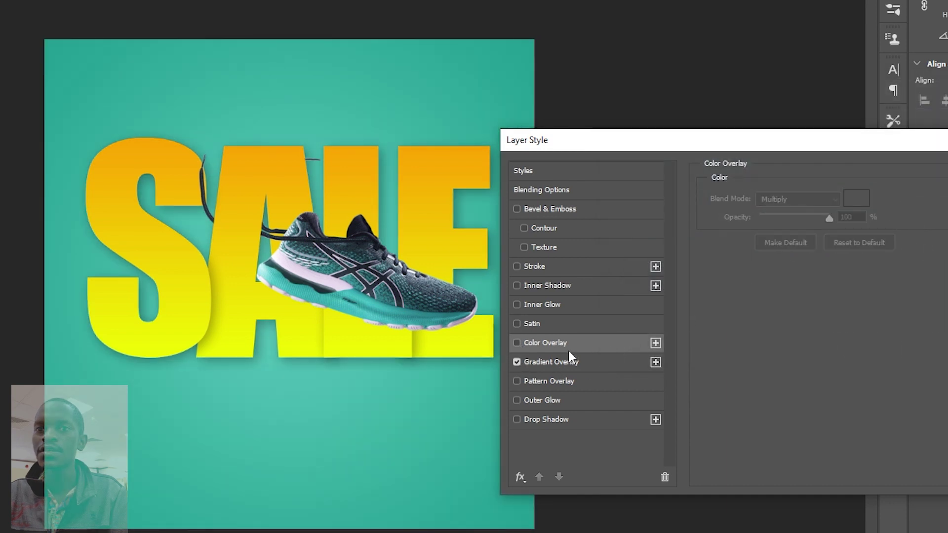
{"action": "left_click", "coordinate": [551, 362]}
{"action": "left_click", "coordinate": [793, 212]}
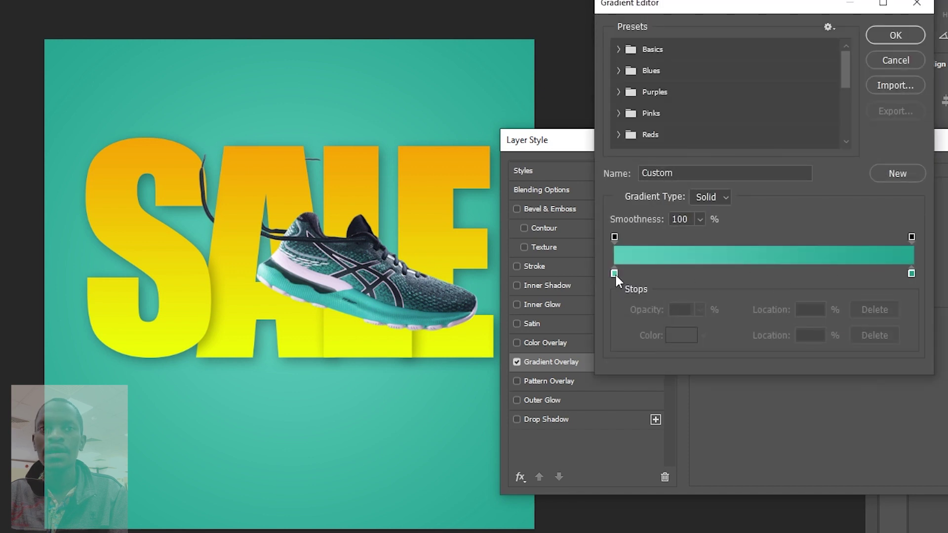
{"action": "left_click_drag", "start_coordinate": [614, 274], "coordinate": [648, 273]}
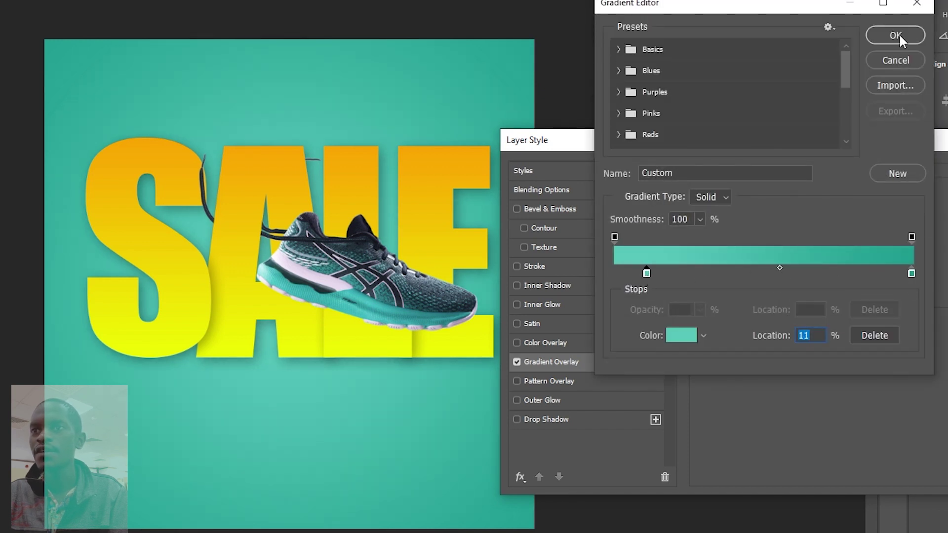
{"action": "left_click_drag", "start_coordinate": [912, 277], "coordinate": [877, 277]}
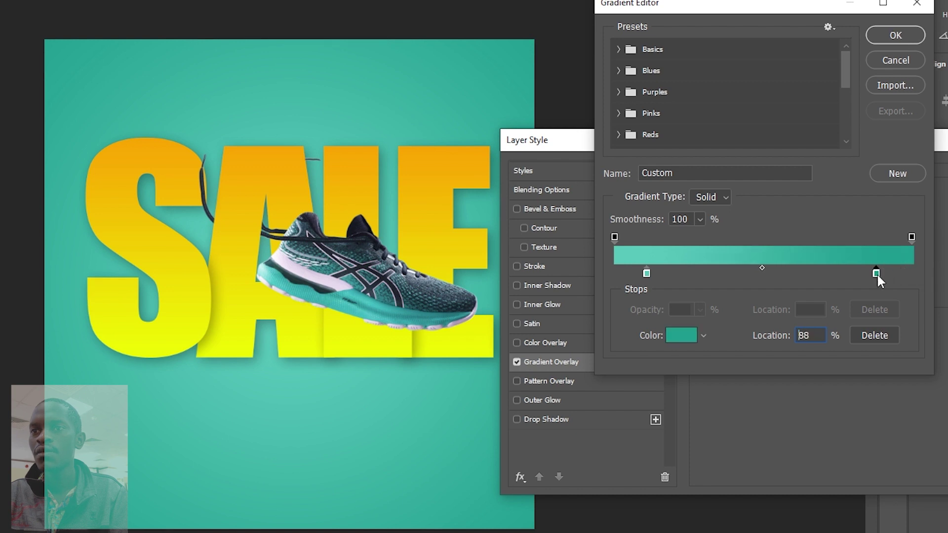
{"action": "double_click", "coordinate": [864, 273]}
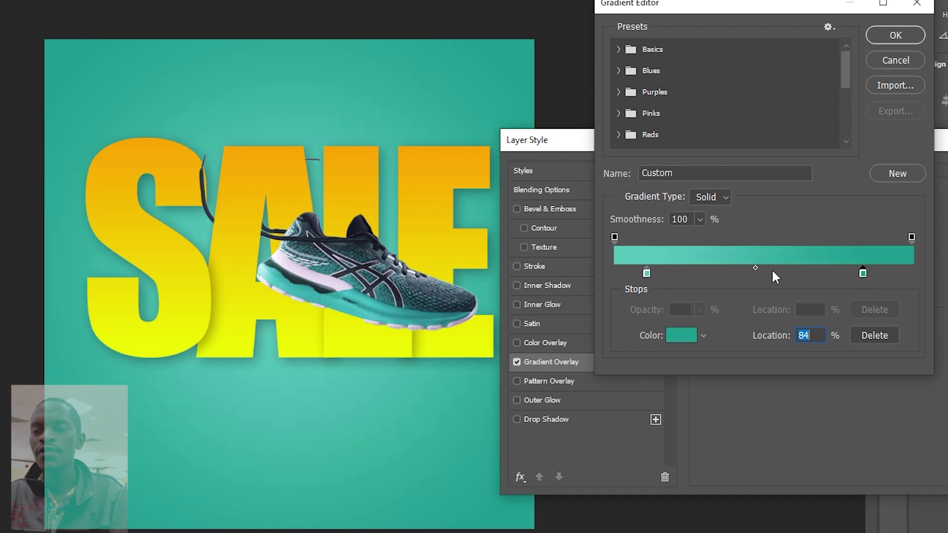
{"action": "left_click", "coordinate": [767, 195]}
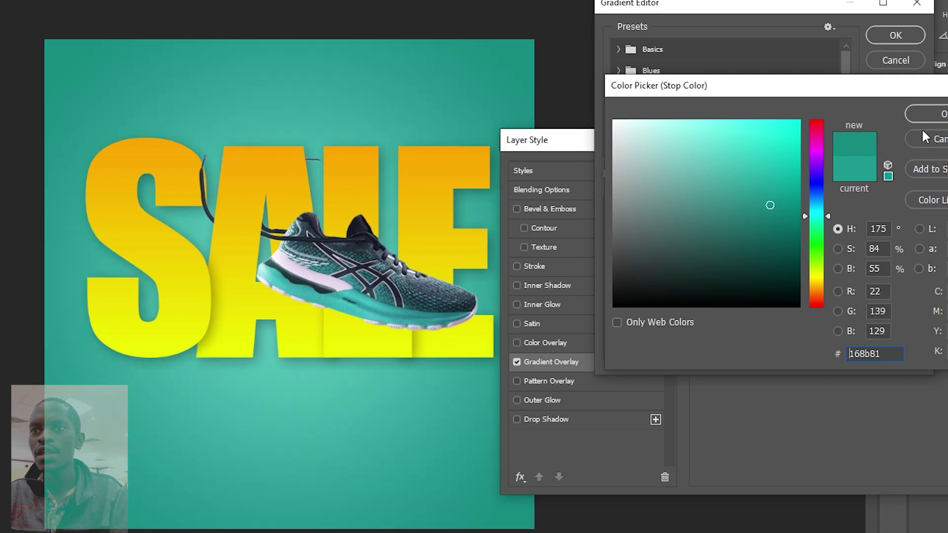
{"action": "left_click", "coordinate": [940, 114]}
{"action": "left_click", "coordinate": [896, 36]}
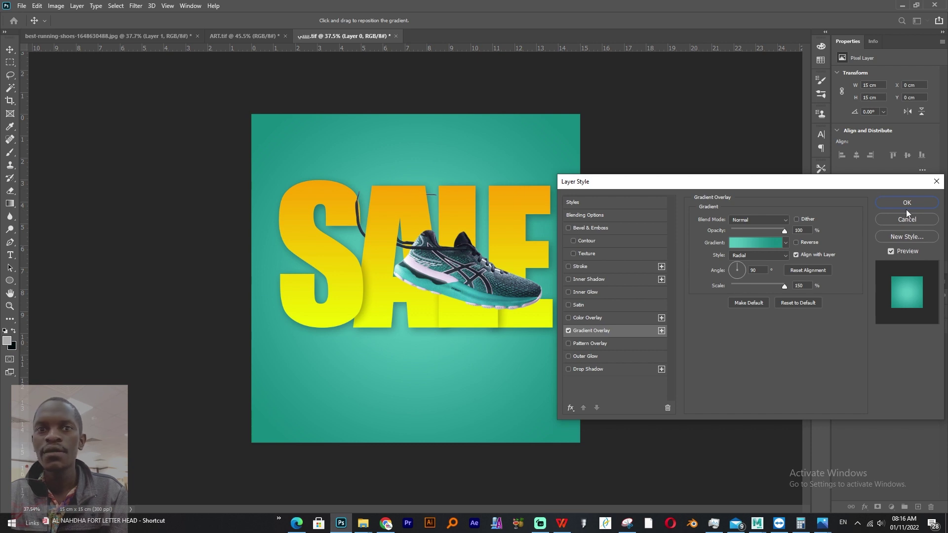
Apply the radial teal gradient to Layer 0 and start a text layer at the canvas top
{"action": "left_click", "coordinate": [887, 206]}
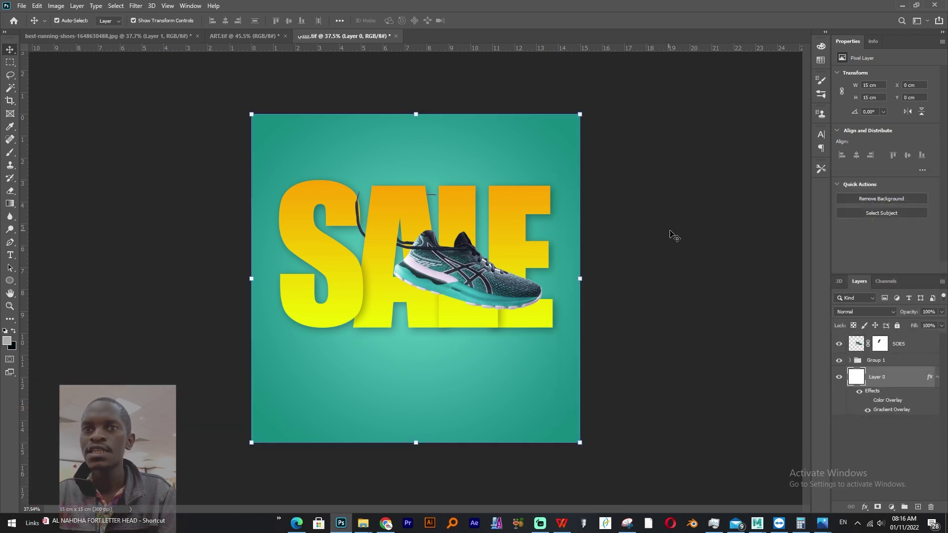
{"action": "left_click", "coordinate": [673, 237]}
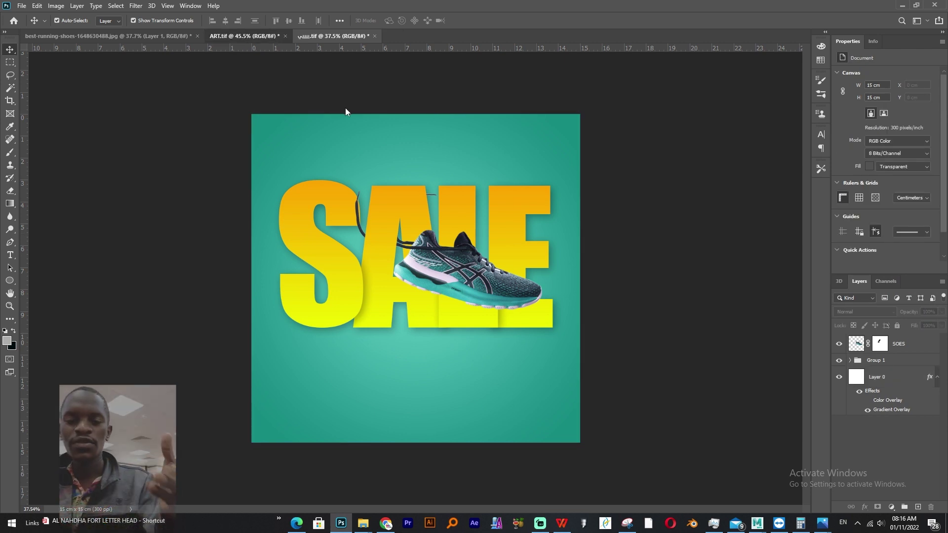
{"action": "key", "text": "t"}
{"action": "left_click", "coordinate": [393, 137]}
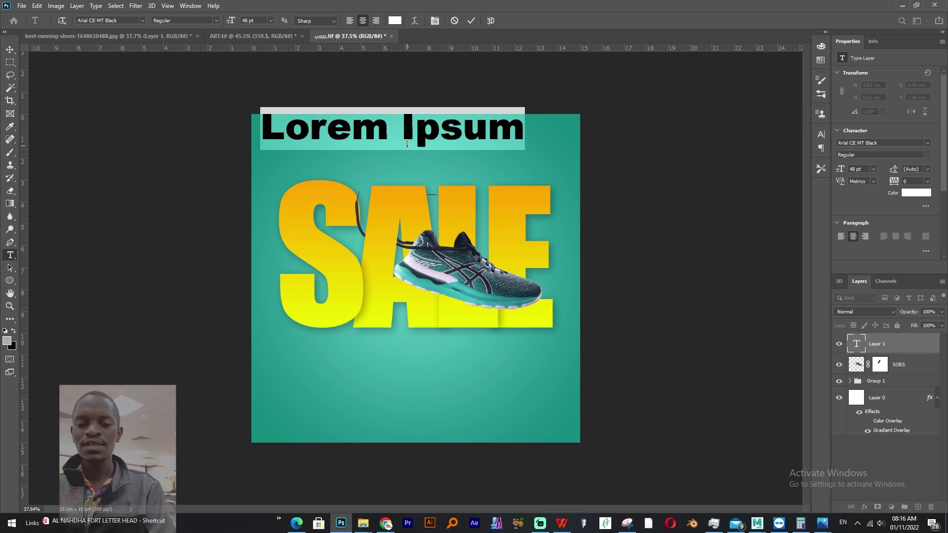
Finish typing ONLY, place it above SALE and scale it down
{"action": "type", "text": "LY"}
{"action": "key", "text": "ctrl+Return"}
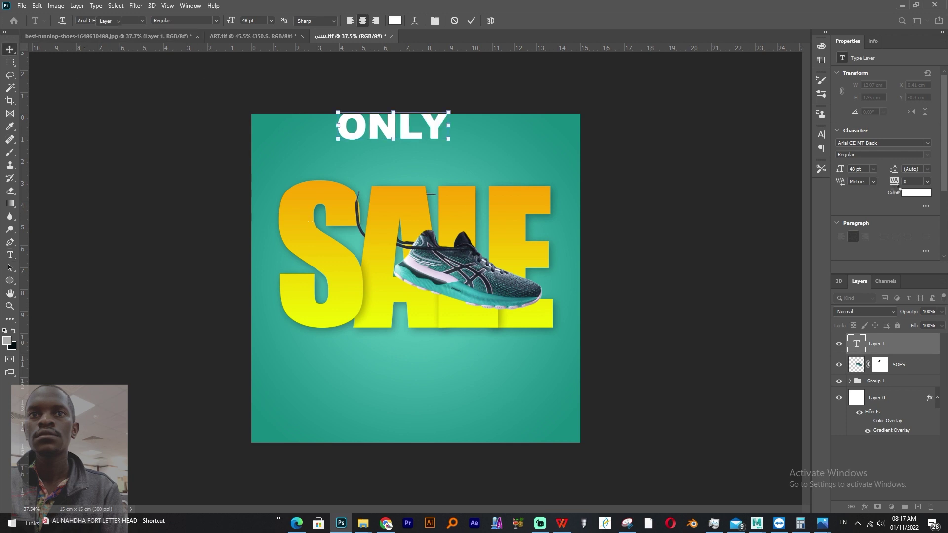
{"action": "key", "text": "v"}
{"action": "left_click_drag", "start_coordinate": [414, 127], "coordinate": [437, 137]}
{"action": "key", "text": "ctrl+t"}
{"action": "key", "text": "Return"}
{"action": "left_click", "coordinate": [518, 187]}
{"action": "left_click", "coordinate": [624, 209]}
Duplicate ONLY just below itself and retype the copy as 350$
{"action": "scroll", "coordinate": [419, 121], "scroll_direction": "up", "scroll_amount": 3}
{"action": "left_click_drag", "start_coordinate": [438, 138], "coordinate": [431, 185], "text": "alt"}
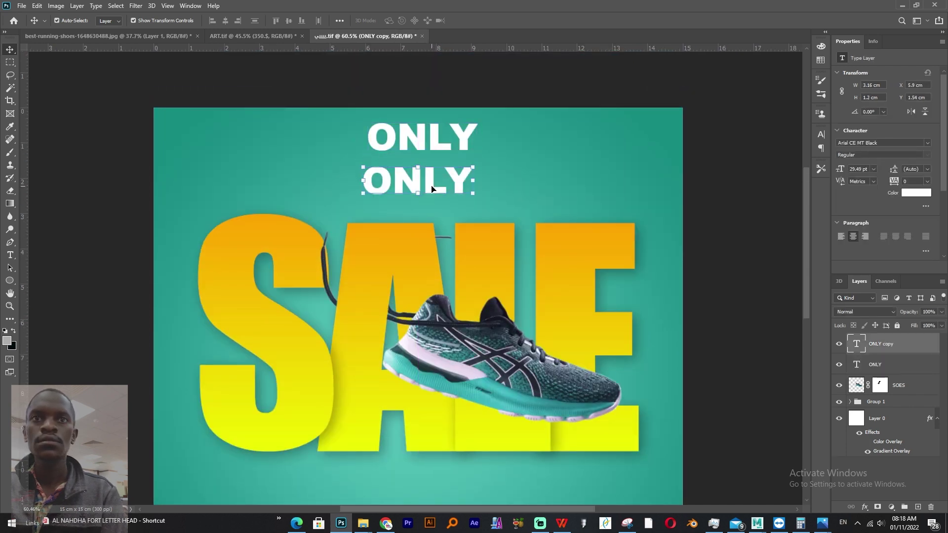
{"action": "key", "text": "t"}
{"action": "double_click", "coordinate": [428, 184]}
{"action": "type", "text": "350."}
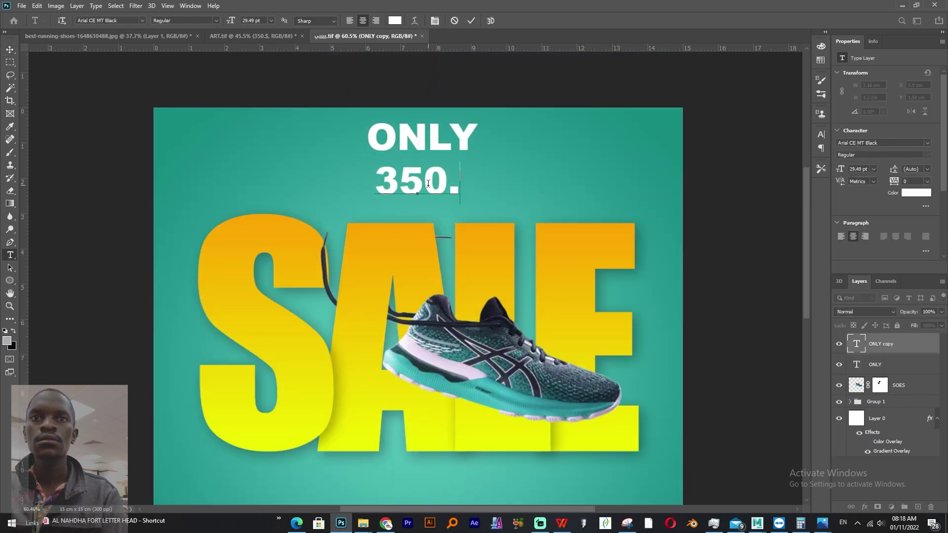
{"action": "key", "text": "BackSpace"}
{"action": "type", "text": "£"}
{"action": "key", "text": "BackSpace"}
{"action": "type", "text": "$"}
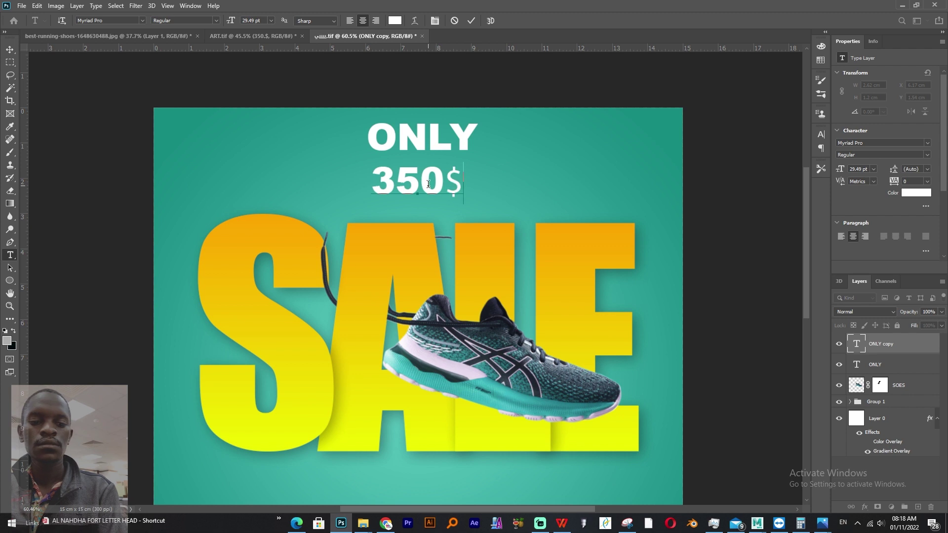
{"action": "key", "text": "Escape"}
{"action": "key", "text": "v"}
Paste Arenashoes.com as a 12 pt text layer near the bottom-left and enlarge it slightly
{"action": "scroll", "coordinate": [470, 220], "scroll_direction": "down", "scroll_amount": 2}
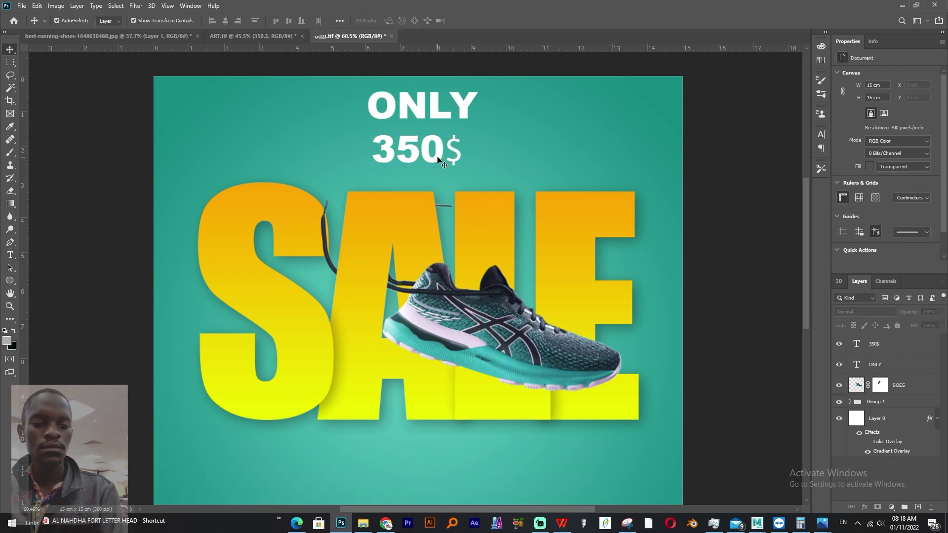
{"action": "scroll", "coordinate": [411, 161], "scroll_direction": "down", "scroll_amount": 2}
{"action": "key", "text": "t"}
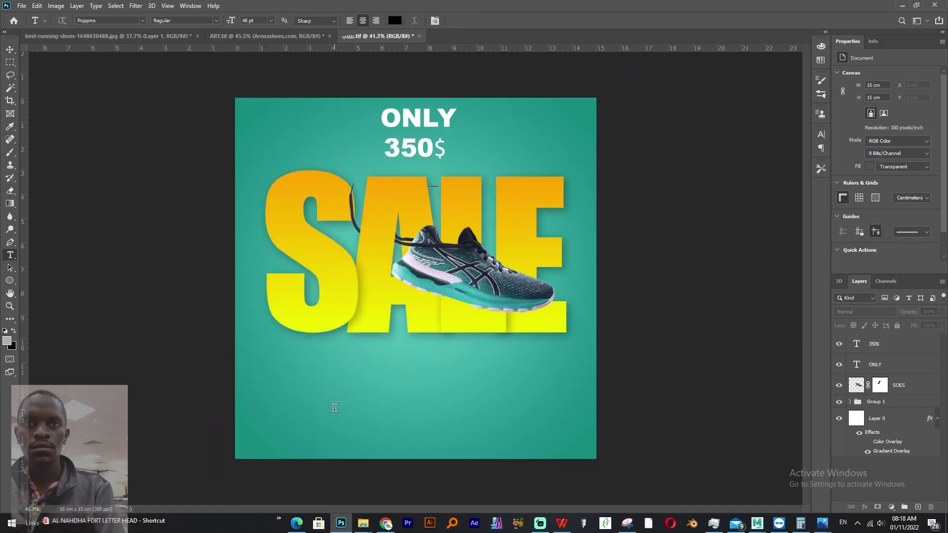
{"action": "left_click", "coordinate": [305, 396]}
{"action": "key", "text": "ctrl+v"}
{"action": "left_click", "coordinate": [10, 49]}
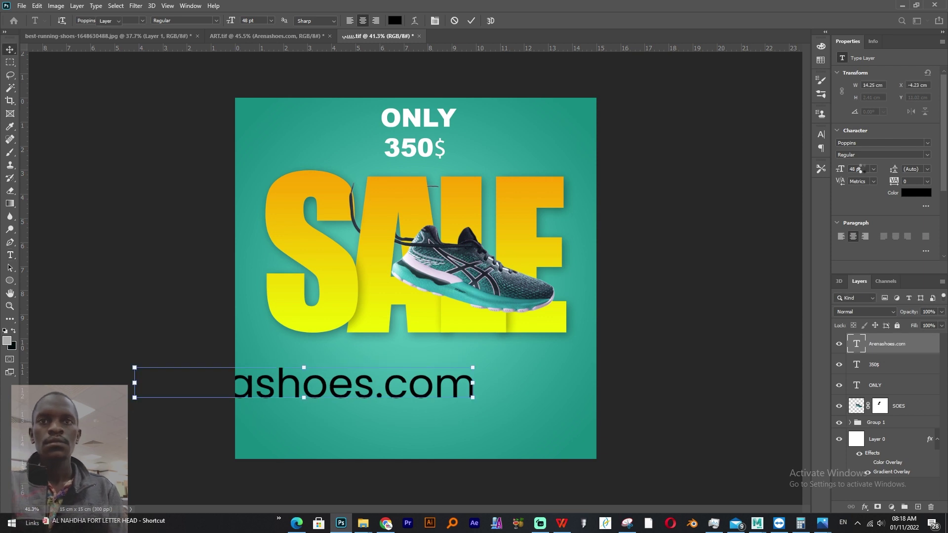
{"action": "type", "text": "12"}
{"action": "key", "text": "Return"}
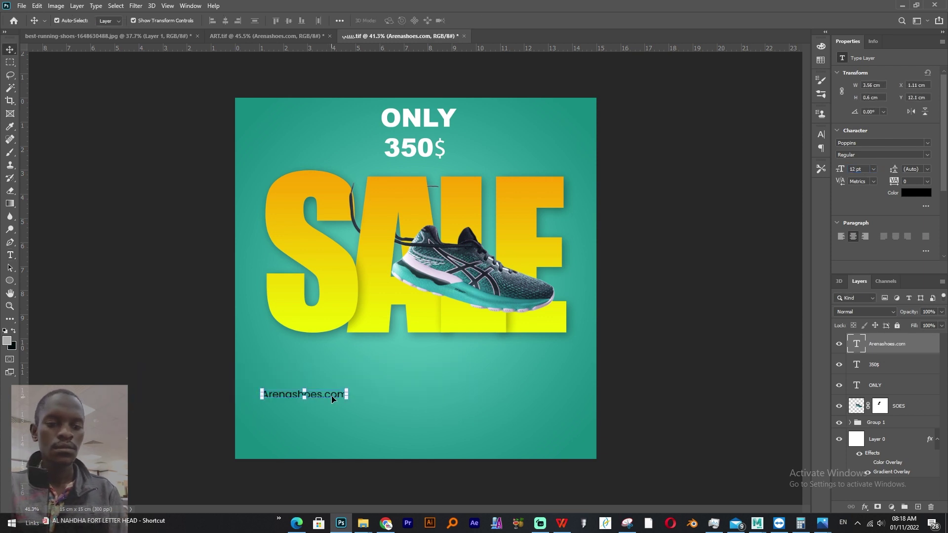
{"action": "left_click_drag", "start_coordinate": [348, 401], "coordinate": [325, 405]}
{"action": "key", "text": "Return"}
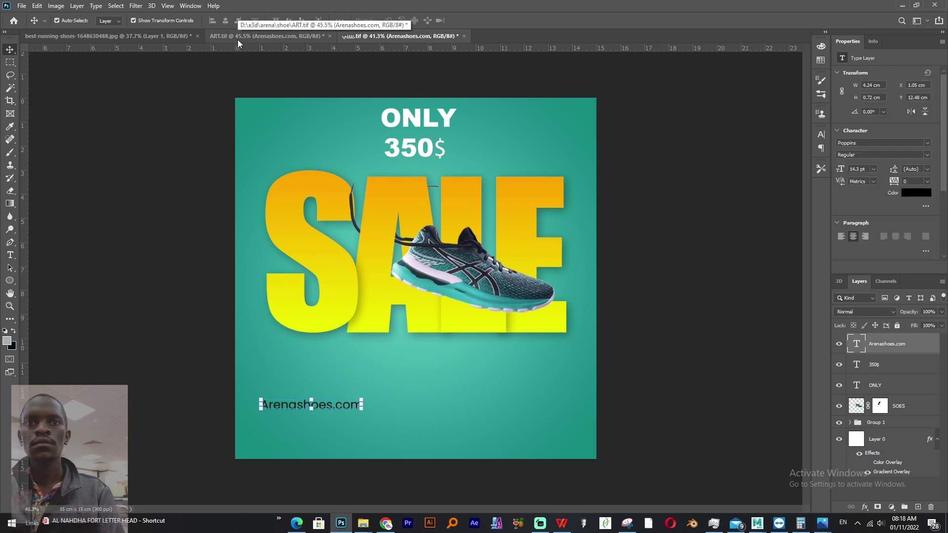
Reduce ONLY to 16 pt and move the 350$ price up beneath it
{"action": "left_click", "coordinate": [395, 117]}
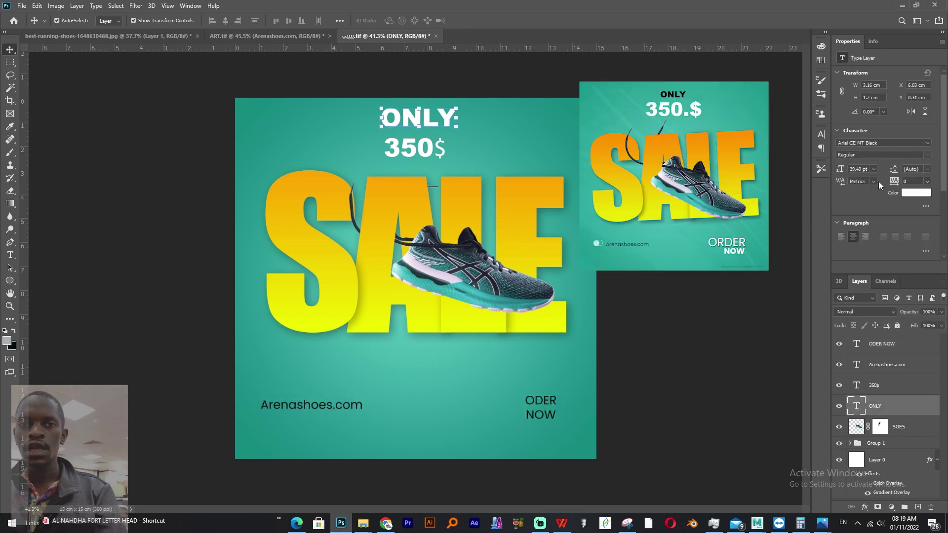
{"action": "left_click", "coordinate": [869, 170]}
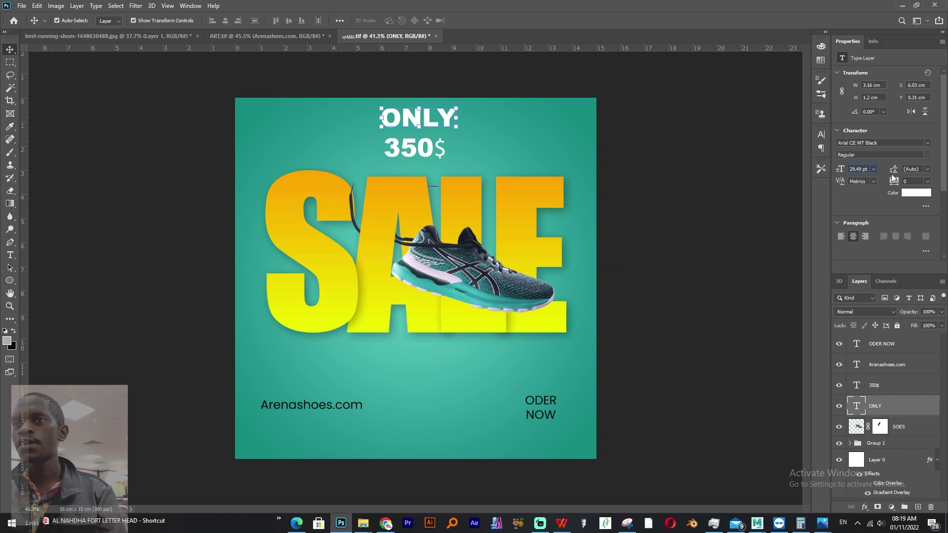
{"action": "left_click", "coordinate": [862, 169]}
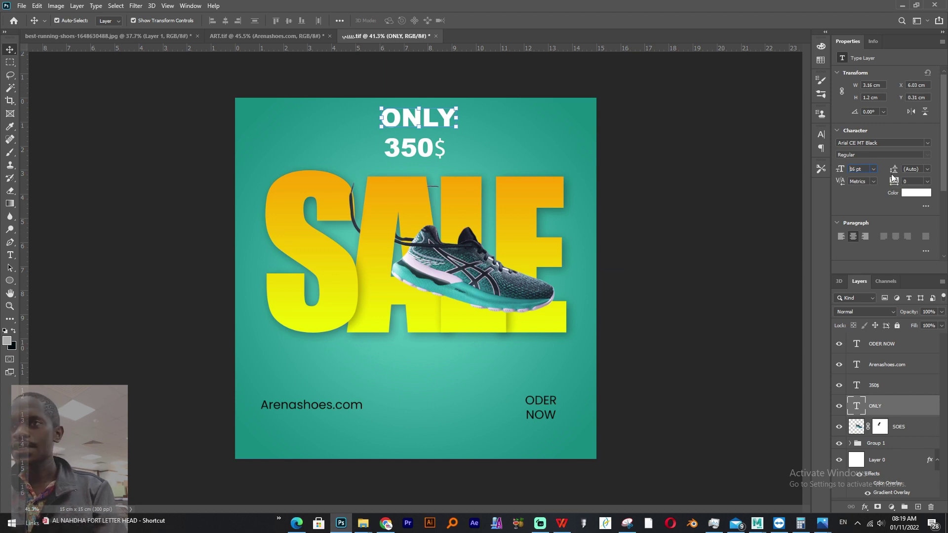
{"action": "key", "text": "Return"}
{"action": "left_click", "coordinate": [512, 121]}
{"action": "scroll", "coordinate": [458, 114], "scroll_direction": "up", "scroll_amount": 5}
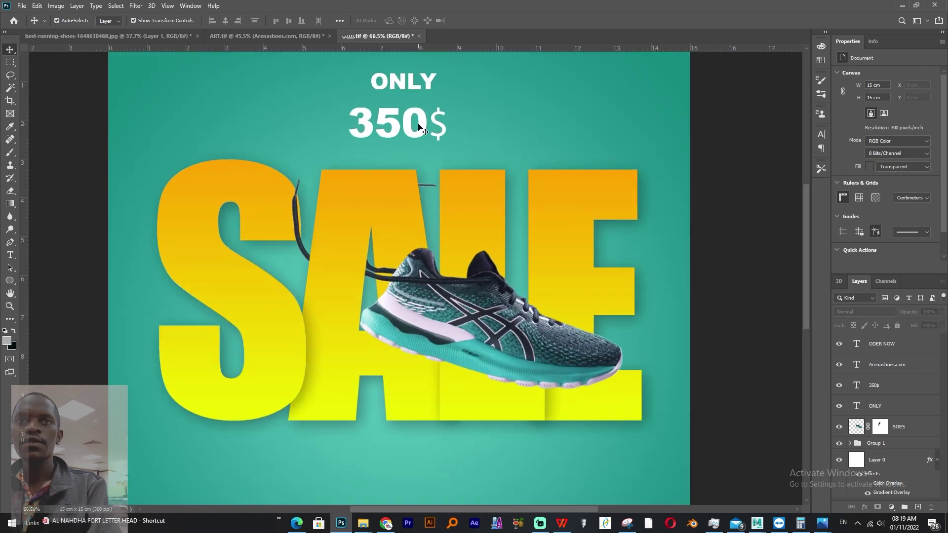
{"action": "left_click_drag", "start_coordinate": [419, 127], "coordinate": [427, 114]}
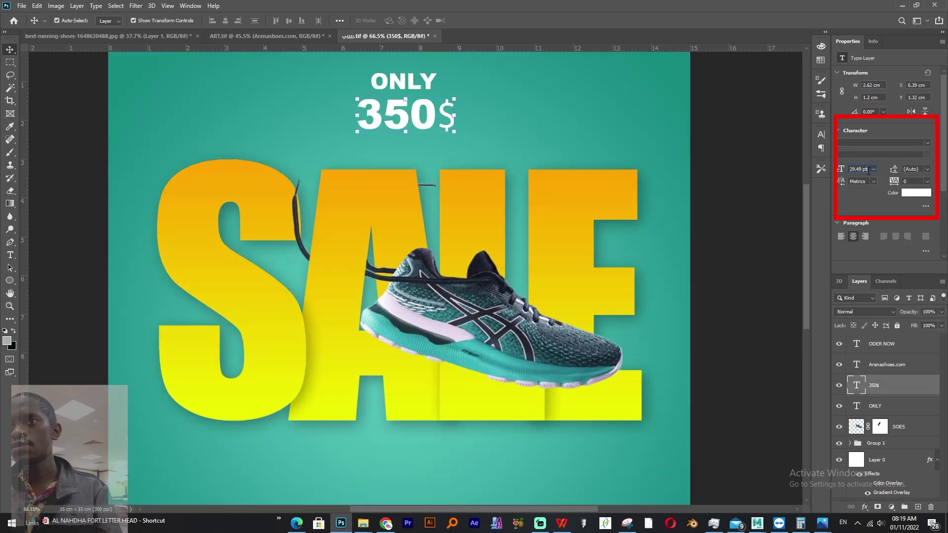
Set the ONLY text colour to #000000
{"action": "left_click", "coordinate": [875, 405]}
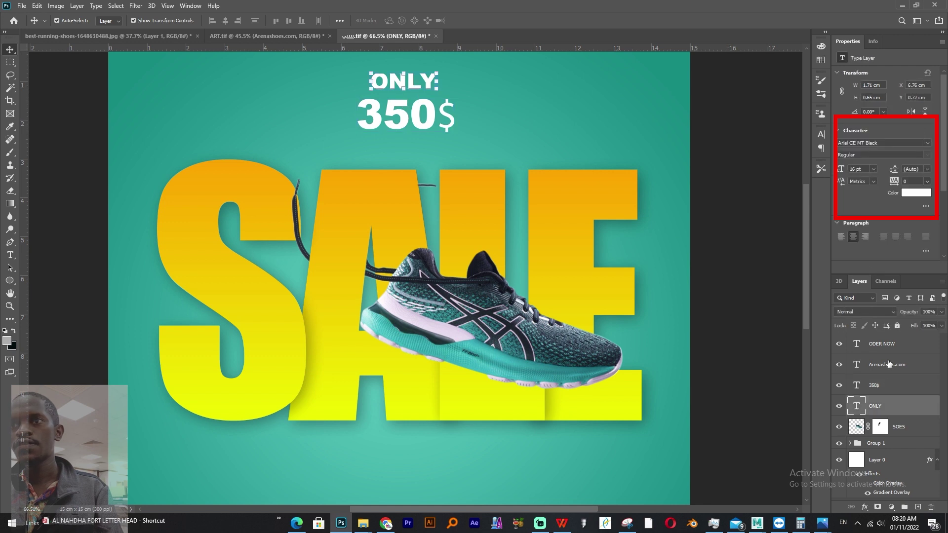
{"action": "left_click", "coordinate": [917, 193]}
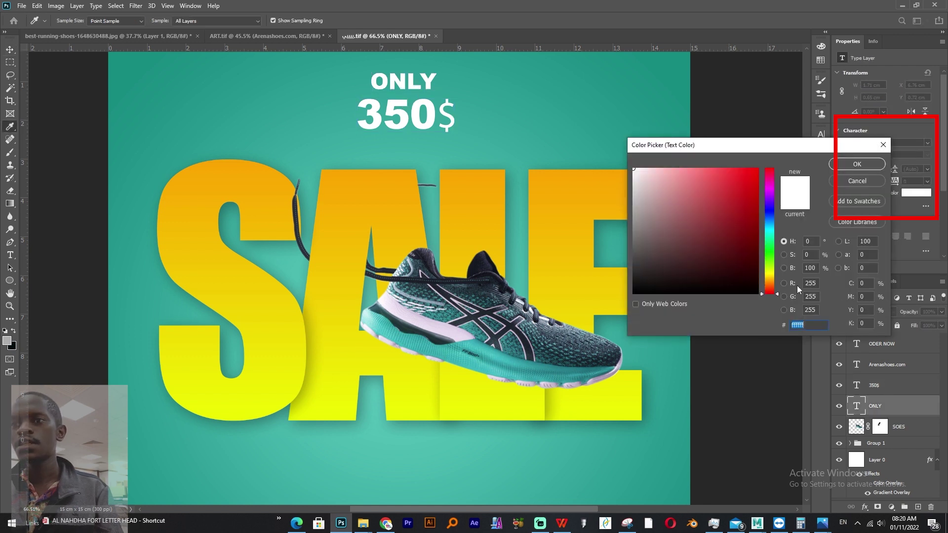
{"action": "type", "text": "000000"}
{"action": "left_click", "coordinate": [857, 164]}
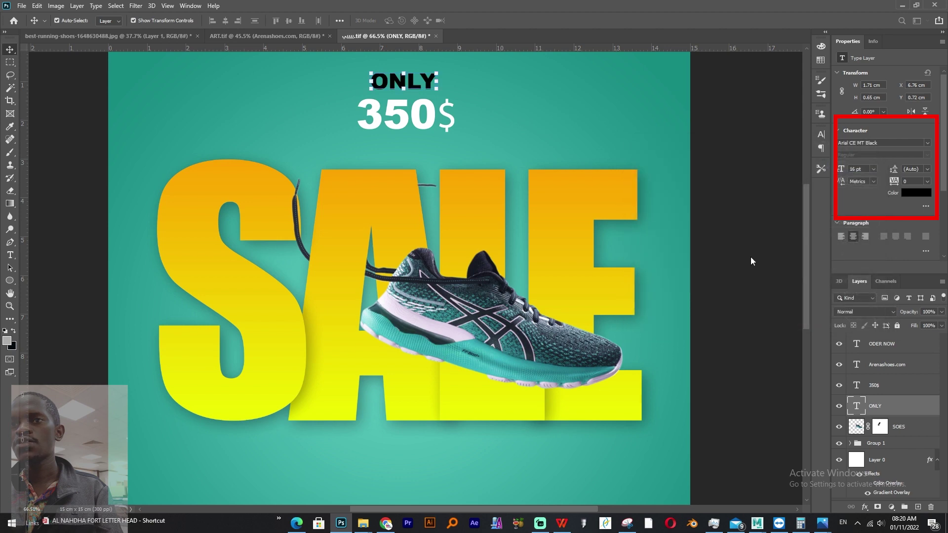
{"action": "left_click", "coordinate": [404, 136]}
Scale the Arenashoes.com text slightly smaller
{"action": "scroll", "coordinate": [513, 158], "scroll_direction": "down", "scroll_amount": 3}
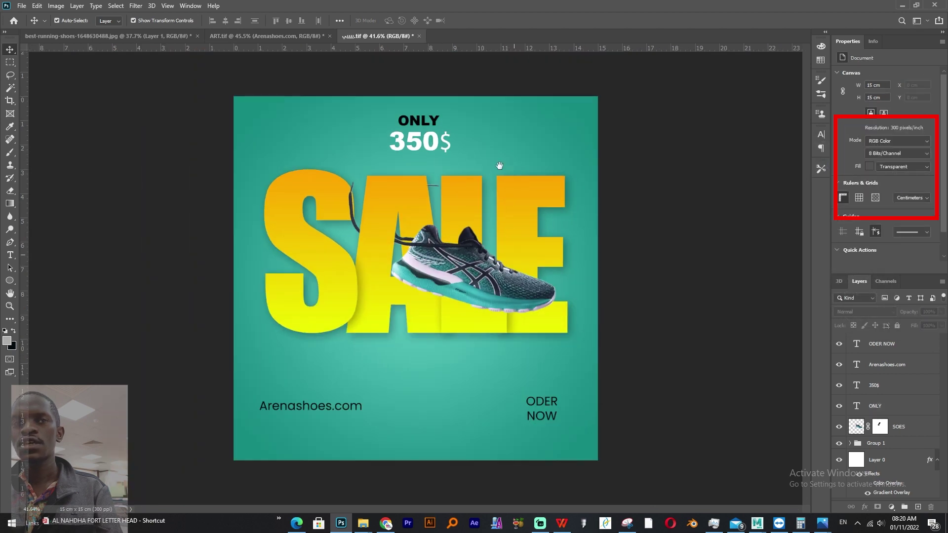
{"action": "left_click", "coordinate": [332, 414]}
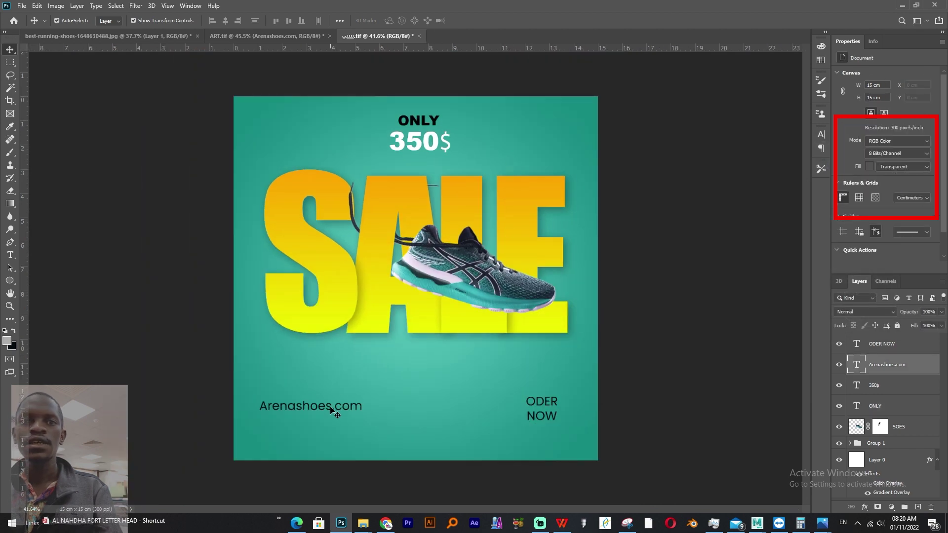
{"action": "left_click", "coordinate": [356, 400]}
{"action": "left_click_drag", "start_coordinate": [356, 400], "coordinate": [347, 402]}
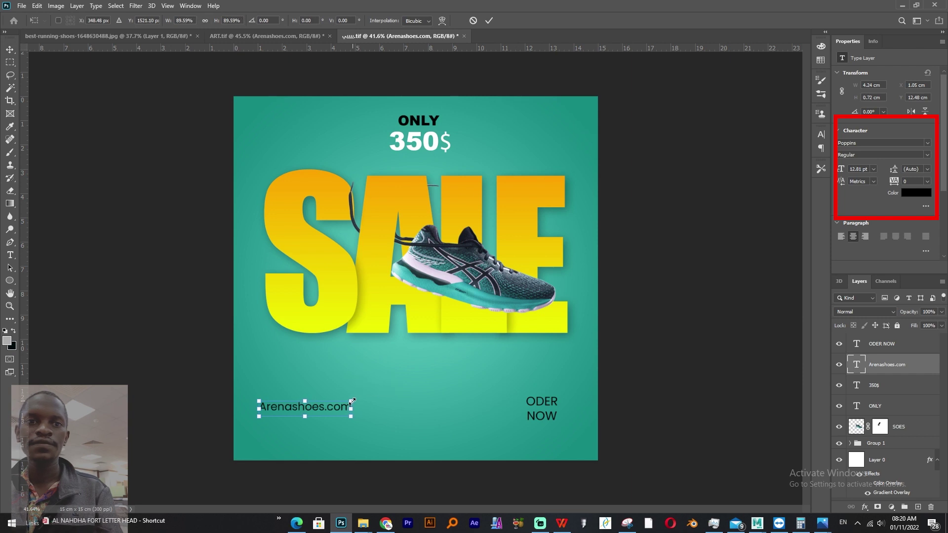
{"action": "key", "text": "Return"}
{"action": "left_click", "coordinate": [703, 455]}
Delete the misspelled word ODER from the ODER NOW text
{"action": "left_click", "coordinate": [548, 413]}
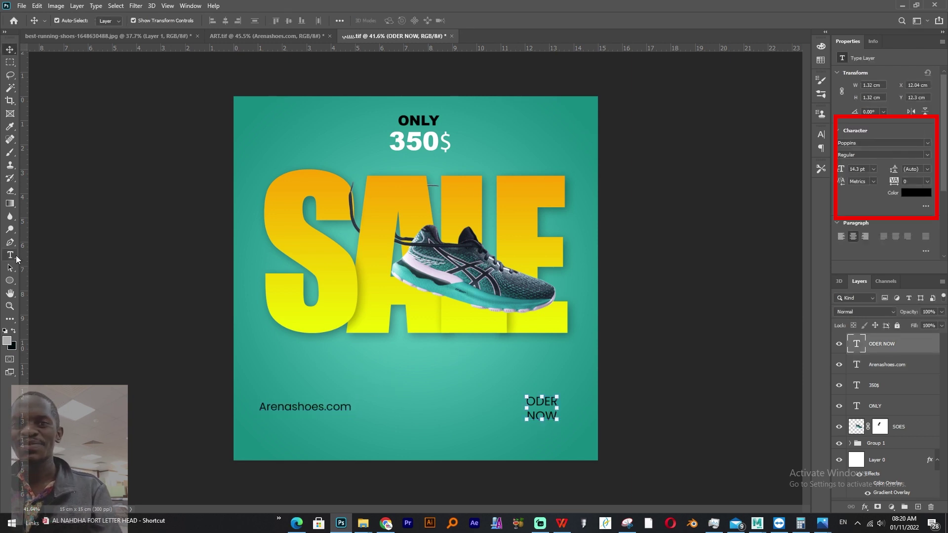
{"action": "left_click", "coordinate": [10, 255]}
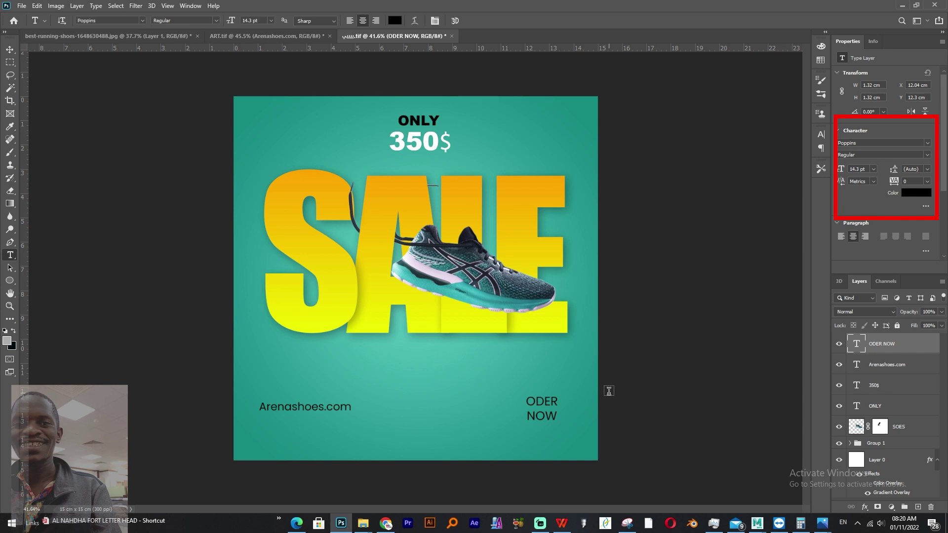
{"action": "double_click", "coordinate": [553, 401]}
{"action": "key", "text": "BackSpace"}
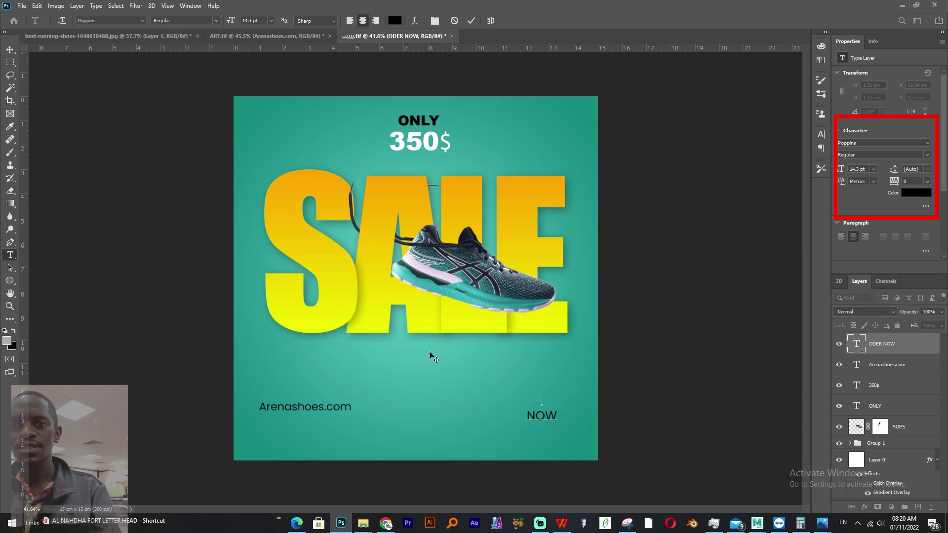
{"action": "key", "text": "ctrl+Return"}
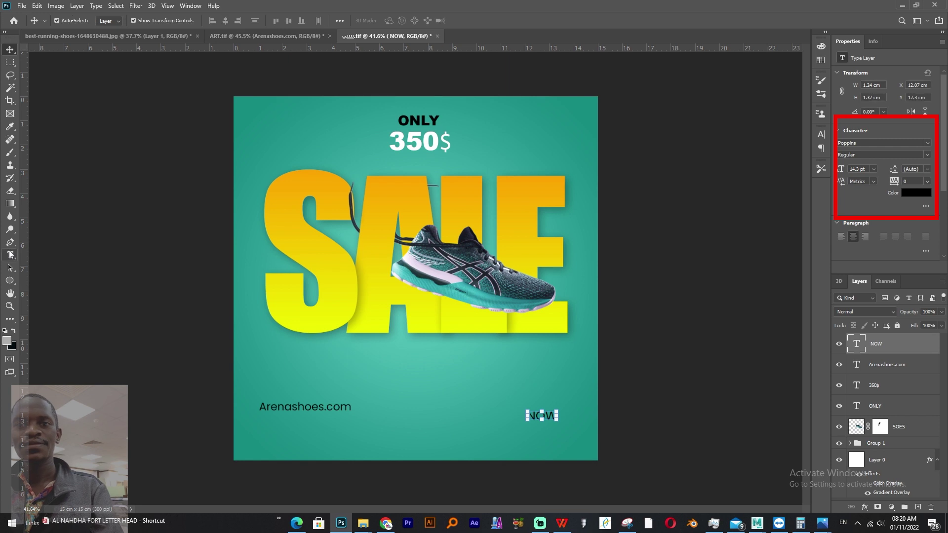
{"action": "left_click", "coordinate": [557, 393]}
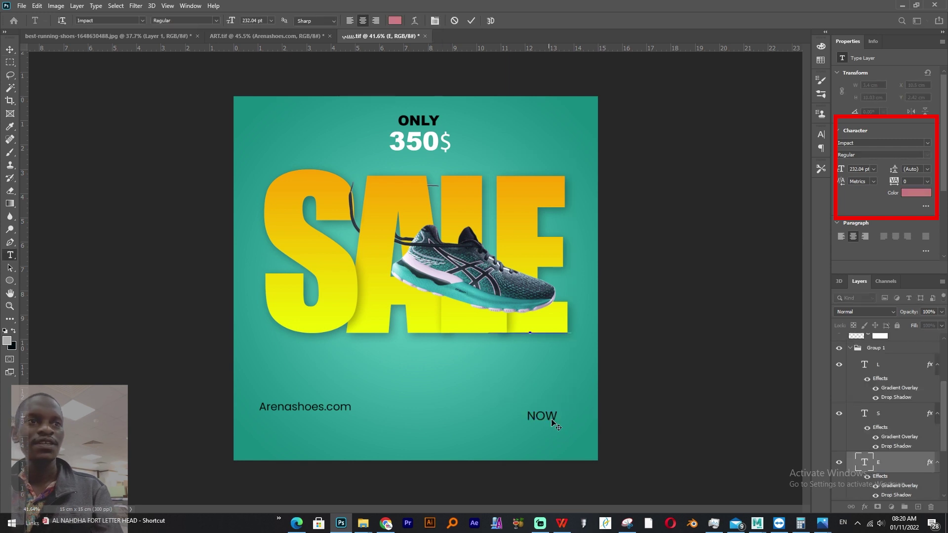
{"action": "left_click", "coordinate": [10, 51]}
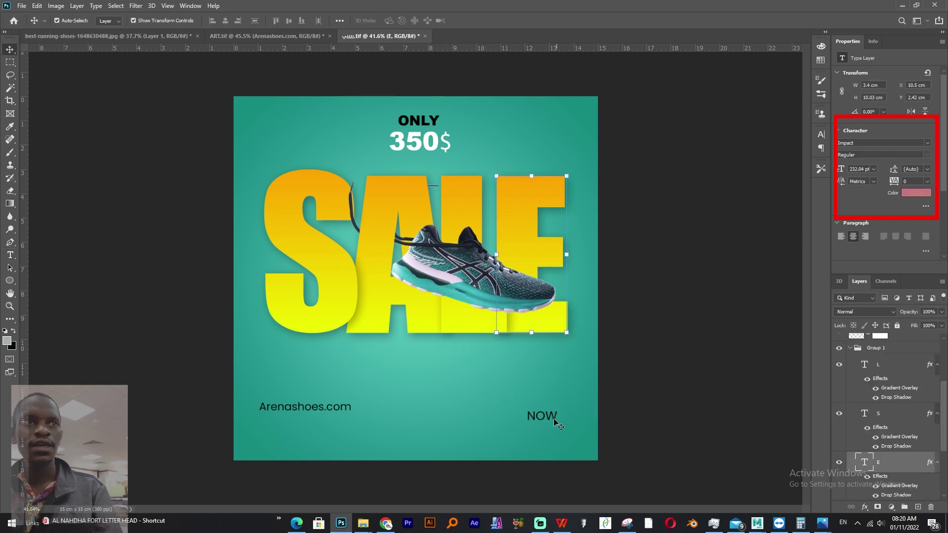
Add a new text layer reading ORDER near NOW
{"action": "left_click", "coordinate": [549, 422]}
{"action": "key", "text": "t"}
{"action": "left_click", "coordinate": [559, 451]}
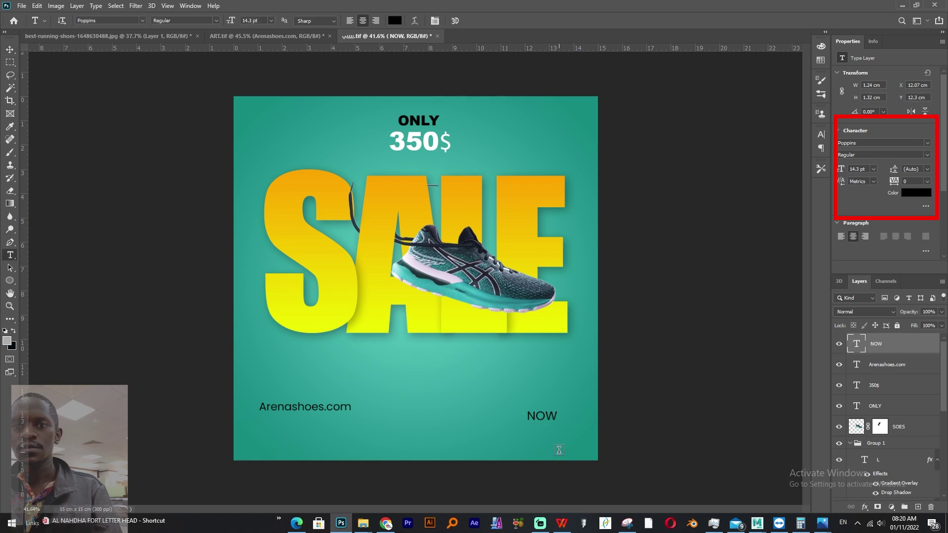
{"action": "type", "text": "ODER"}
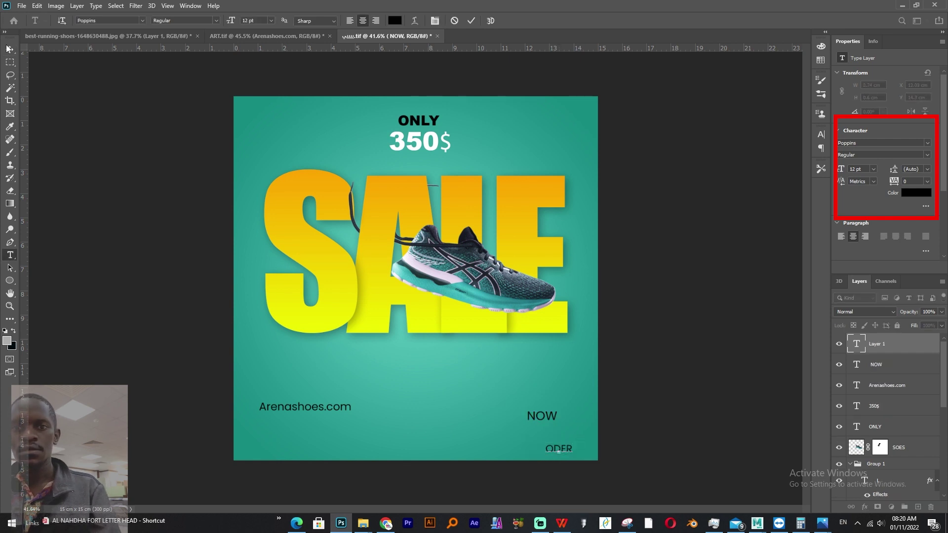
{"action": "left_click", "coordinate": [9, 48]}
{"action": "key", "text": "r"}
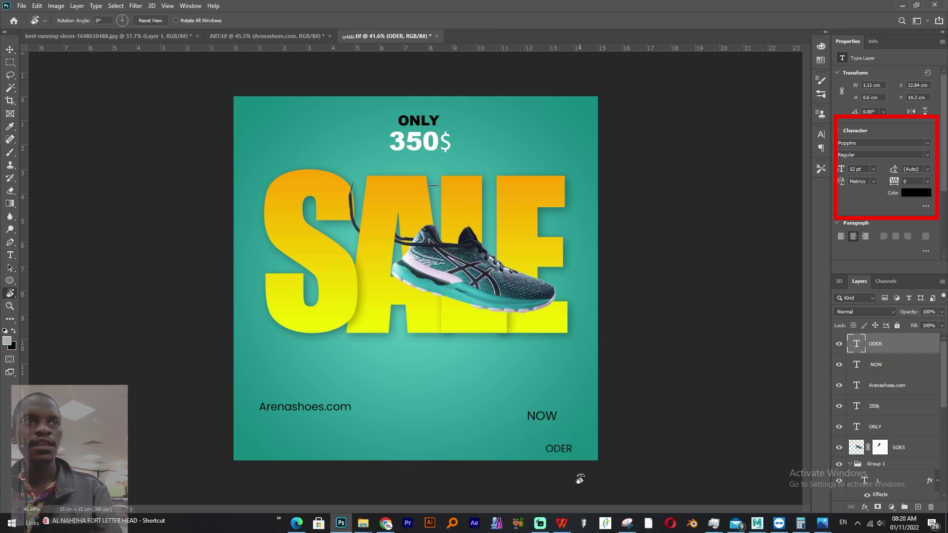
{"action": "key", "text": "t"}
{"action": "left_click", "coordinate": [555, 449]}
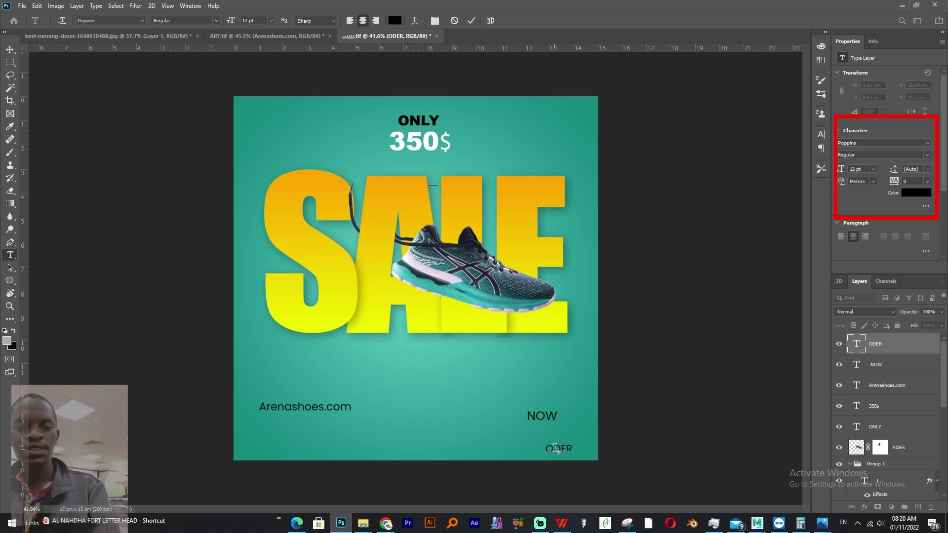
{"action": "type", "text": "R"}
{"action": "left_click", "coordinate": [17, 48]}
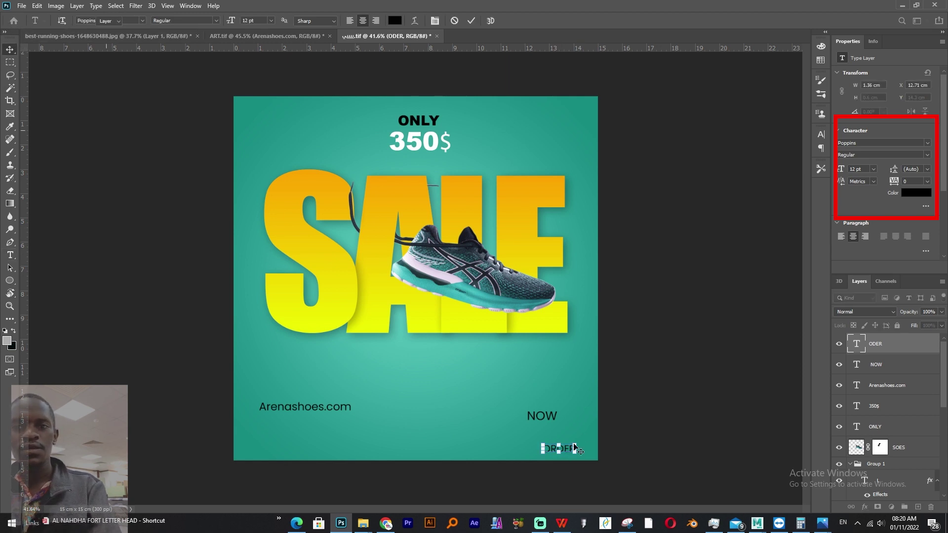
Move ORDER up above NOW and enlarge it
{"action": "left_click_drag", "start_coordinate": [565, 450], "coordinate": [546, 404]}
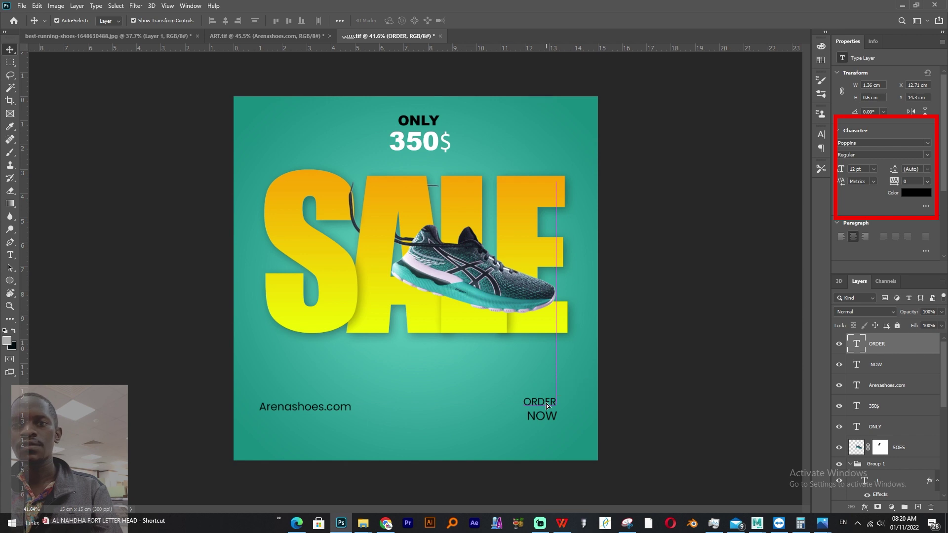
{"action": "scroll", "coordinate": [553, 408], "scroll_direction": "up", "scroll_amount": 2}
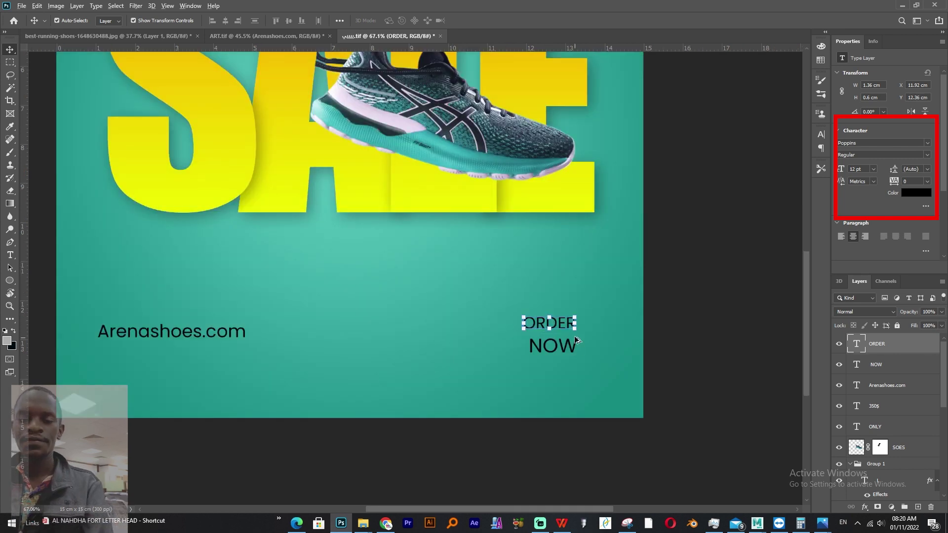
{"action": "mouse_move", "coordinate": [573, 329]}
{"action": "left_mouse_down"}
{"action": "mouse_move", "coordinate": [605, 350]}
{"action": "mouse_move", "coordinate": [576, 344]}
{"action": "left_mouse_up"}
{"action": "key", "text": "Return"}
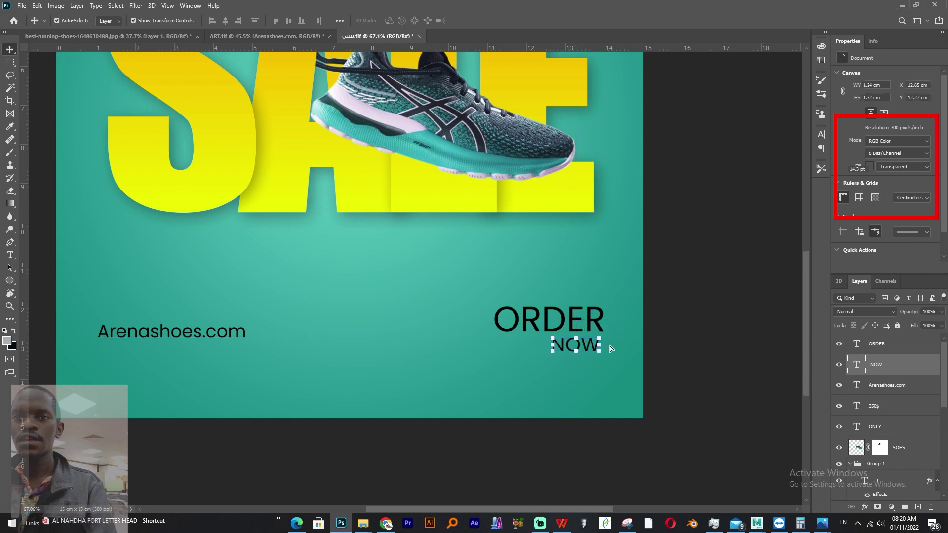
Enlarge the NOW text and nudge it into place under ORDER
{"action": "left_click", "coordinate": [684, 408]}
{"action": "left_click", "coordinate": [572, 351]}
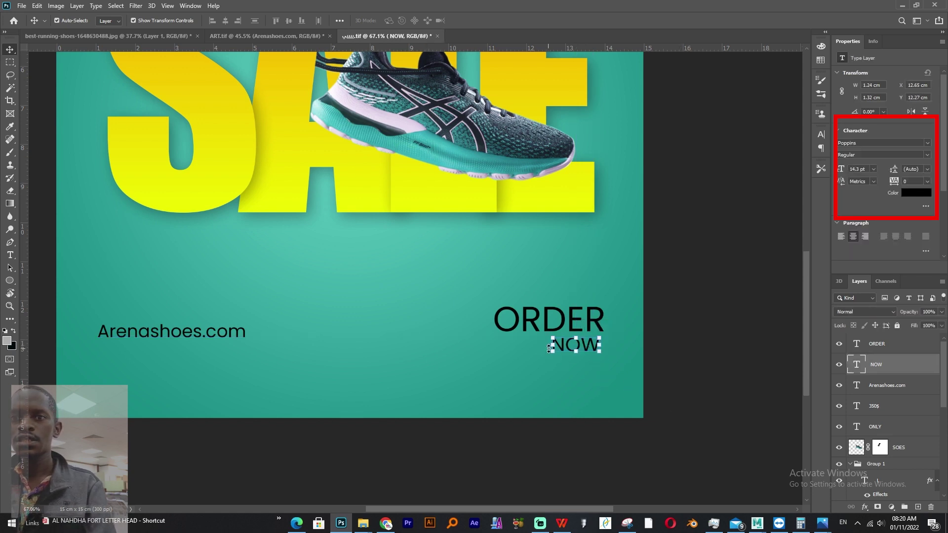
{"action": "left_click_drag", "start_coordinate": [552, 353], "coordinate": [533, 371]}
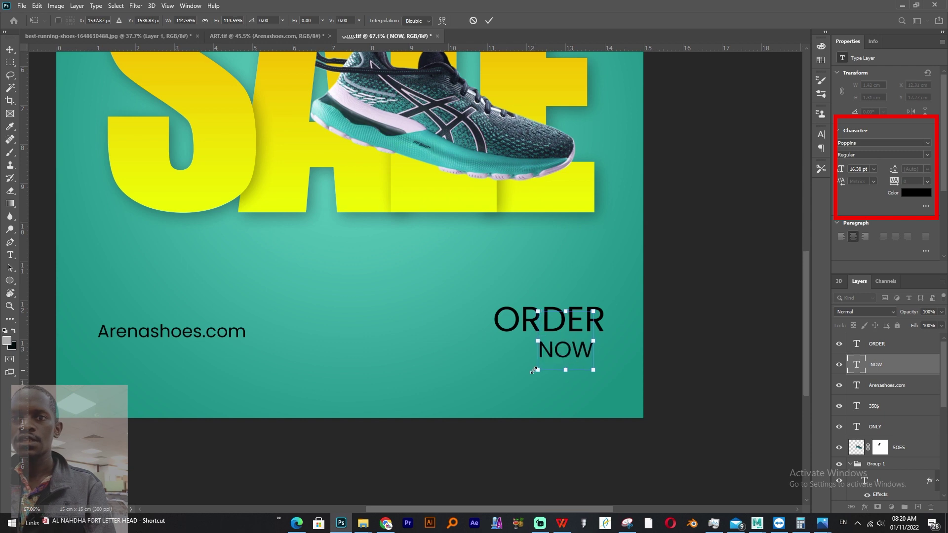
{"action": "key", "text": "Return"}
{"action": "key", "text": "shift+Right"}
{"action": "key", "text": "shift+Right"}
{"action": "key", "text": "shift+Up"}
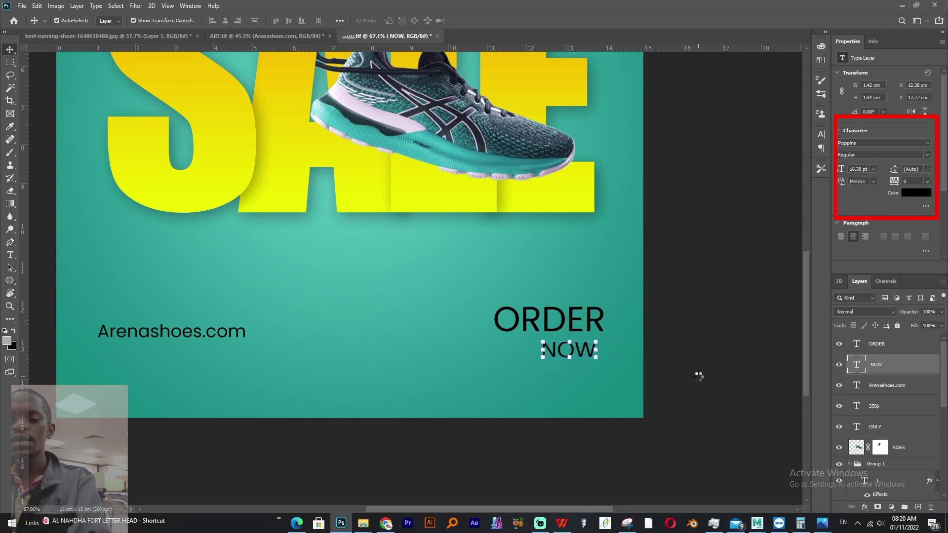
Set the NOW text to Poppins Bold
{"action": "left_click", "coordinate": [869, 155]}
{"action": "left_click", "coordinate": [857, 259]}
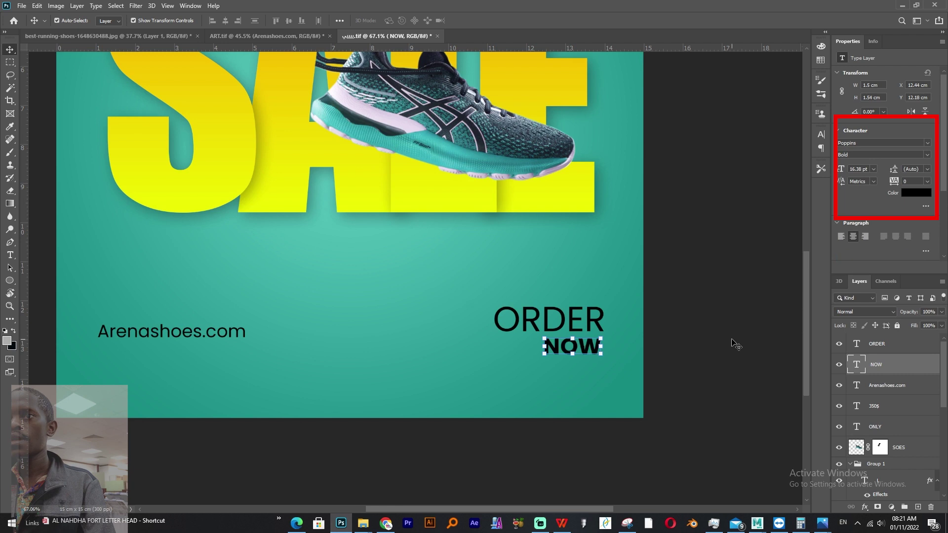
{"action": "left_click", "coordinate": [736, 344]}
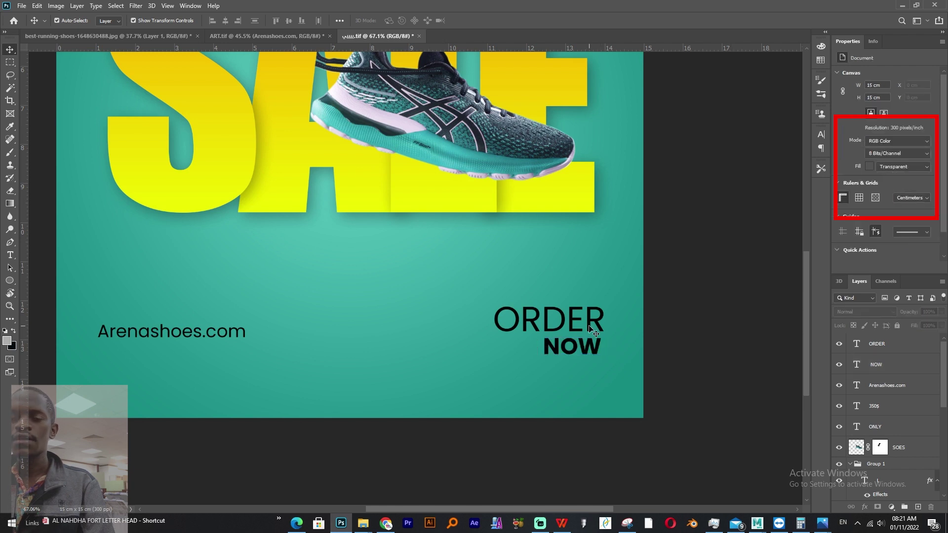
Change the ORDER and NOW text colour to white (#ffffff)
{"action": "left_click", "coordinate": [592, 323]}
{"action": "left_click", "coordinate": [573, 346], "text": "shift"}
{"action": "left_click", "coordinate": [916, 192]}
{"action": "type", "text": "ffffff"}
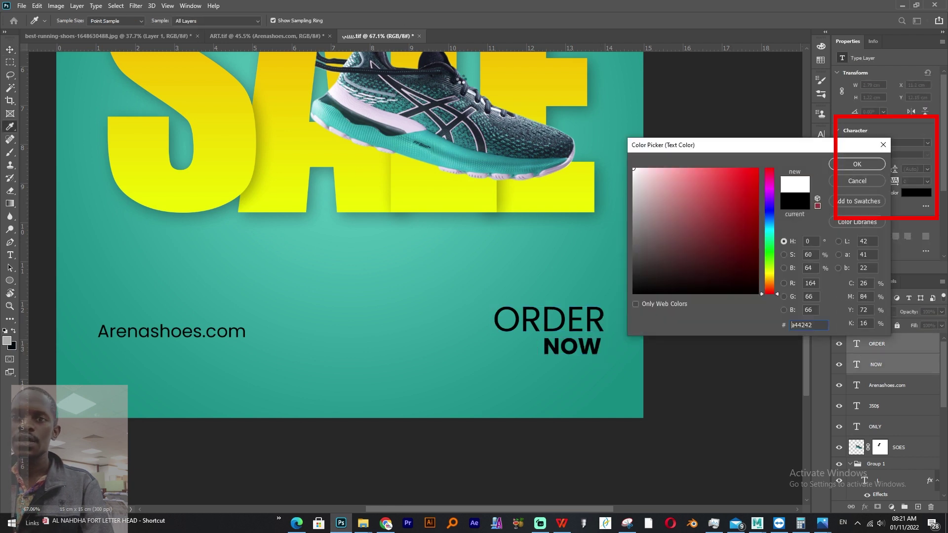
{"action": "left_click", "coordinate": [860, 166]}
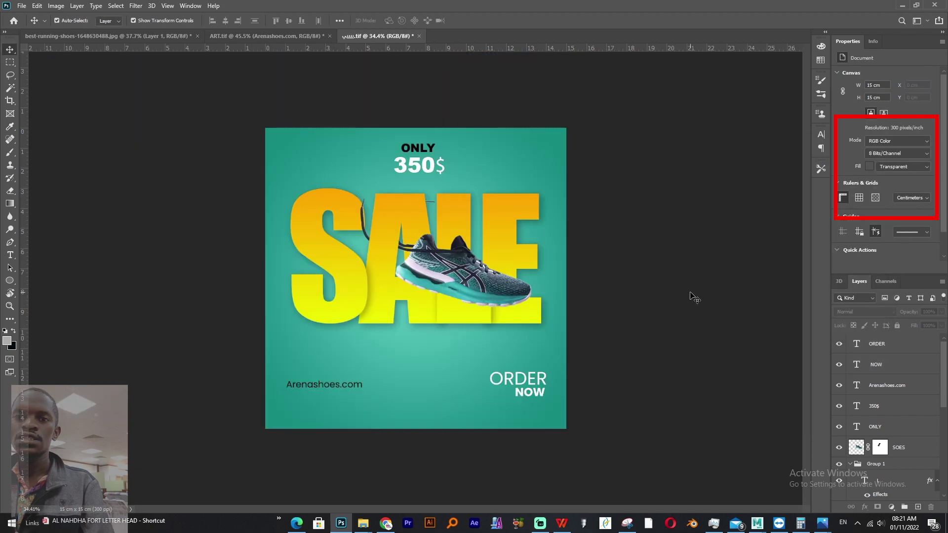
Lock background Layer 0 and move the SALE lettering and shoe lower
{"action": "left_click", "coordinate": [538, 166]}
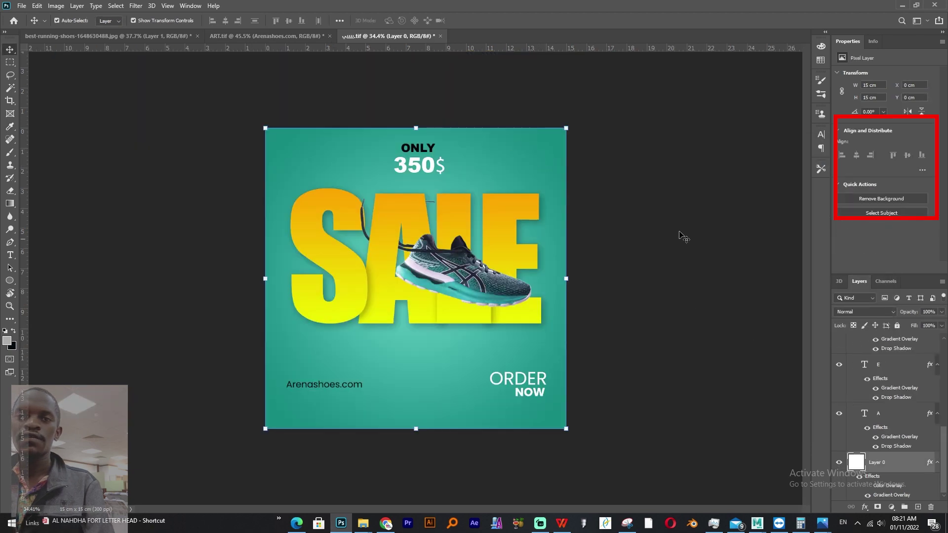
{"action": "left_click", "coordinate": [897, 325]}
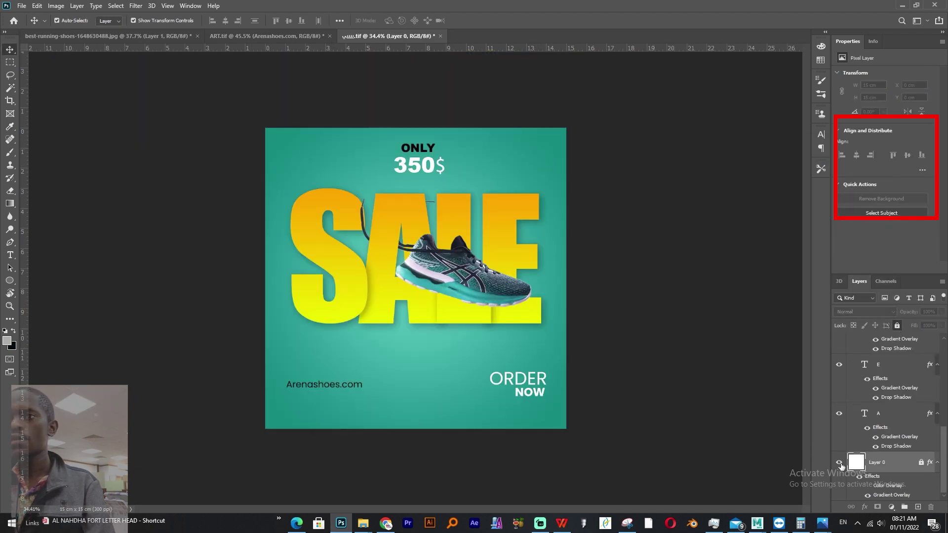
{"action": "left_click_drag", "start_coordinate": [620, 237], "coordinate": [550, 357]}
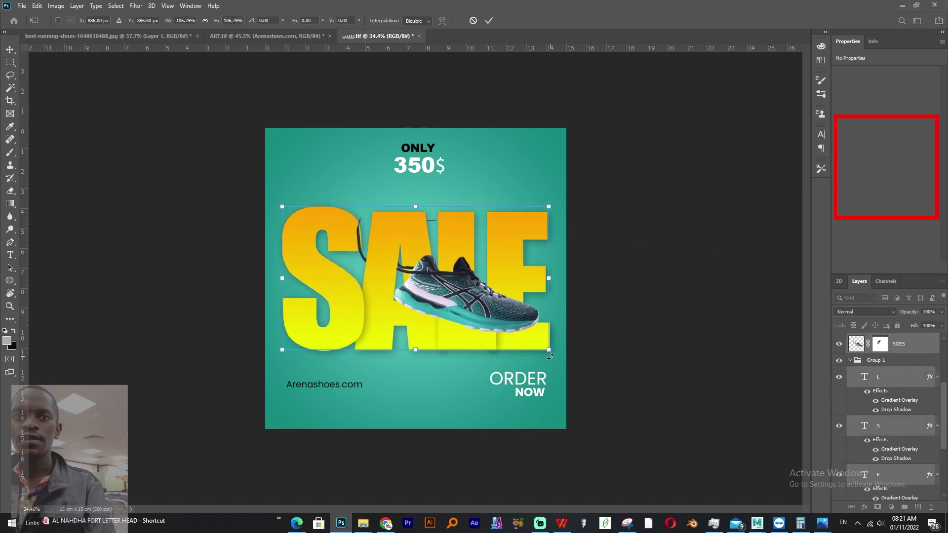
{"action": "key", "text": "Return"}
Move the ONLY and 350$ headings lower on the poster
{"action": "left_click", "coordinate": [463, 168]}
{"action": "left_click_drag", "start_coordinate": [460, 132], "coordinate": [420, 186]}
{"action": "key", "text": "Return"}
{"action": "left_click", "coordinate": [459, 296]}
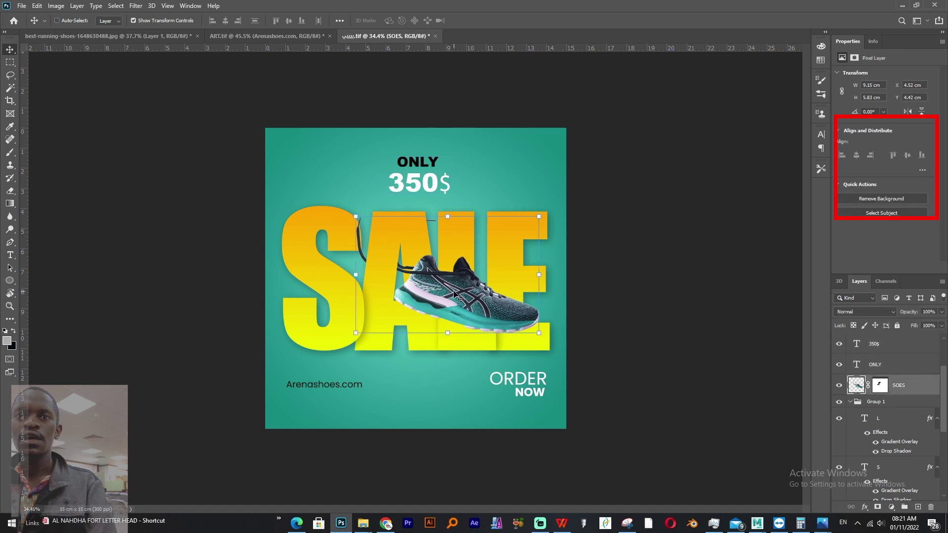
Duplicate the shoe layer, scale the copy up hugely, and place it above Layer 0
{"action": "key", "text": "ctrl+j"}
{"action": "left_click_drag", "start_coordinate": [469, 312], "coordinate": [428, 298]}
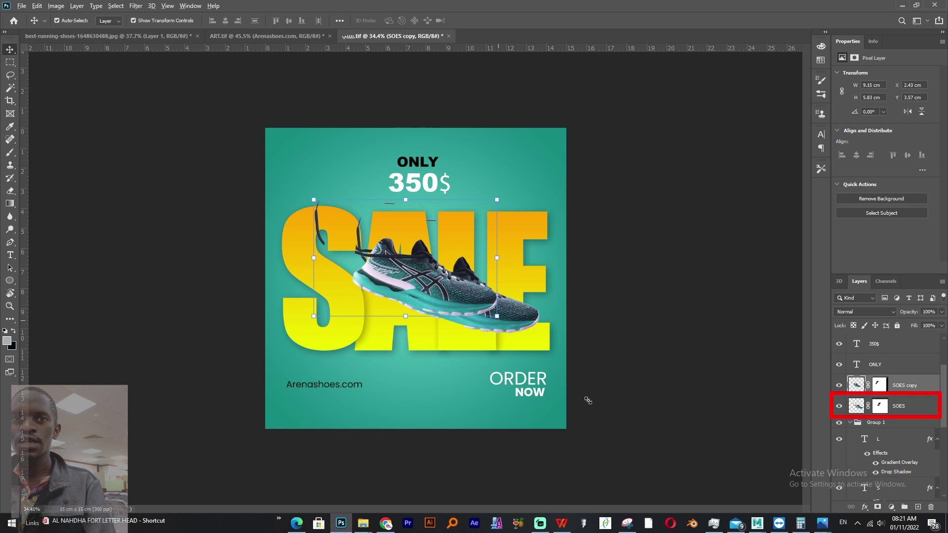
{"action": "left_click_drag", "start_coordinate": [588, 400], "coordinate": [745, 512]}
{"action": "left_click_drag", "start_coordinate": [360, 289], "coordinate": [332, 237]}
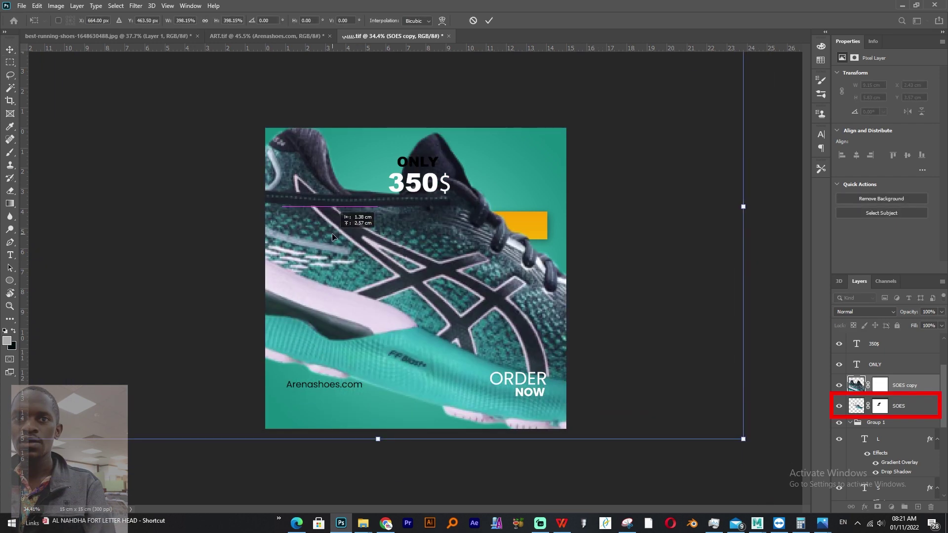
{"action": "left_click_drag", "start_coordinate": [771, 463], "coordinate": [943, 531]}
{"action": "left_click_drag", "start_coordinate": [403, 261], "coordinate": [399, 221]}
{"action": "key", "text": "ctrl+0"}
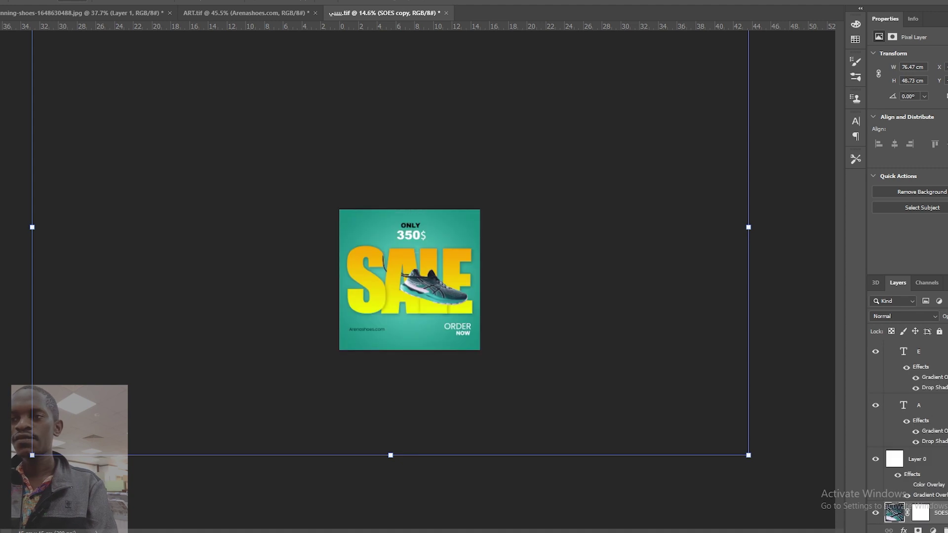
{"action": "left_click_drag", "start_coordinate": [921, 515], "coordinate": [920, 472]}
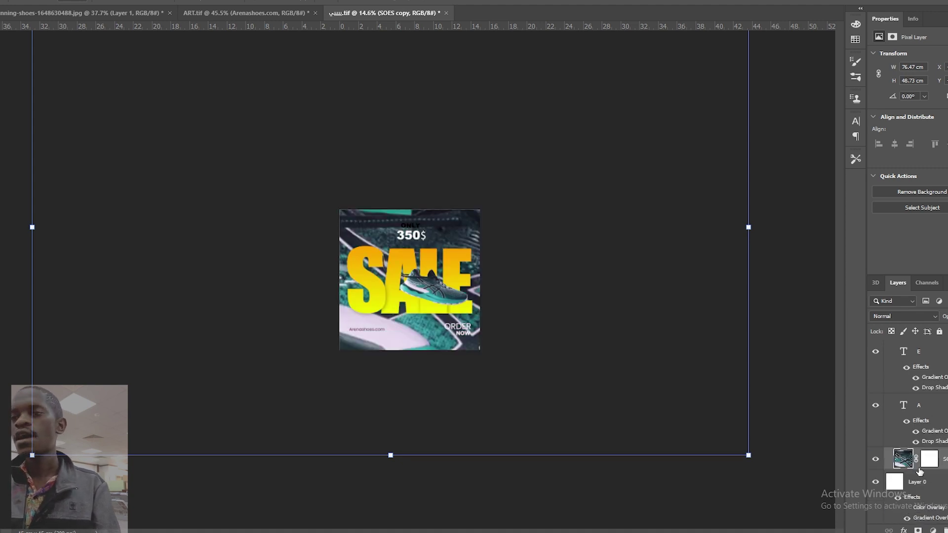
{"action": "left_click", "coordinate": [935, 318]}
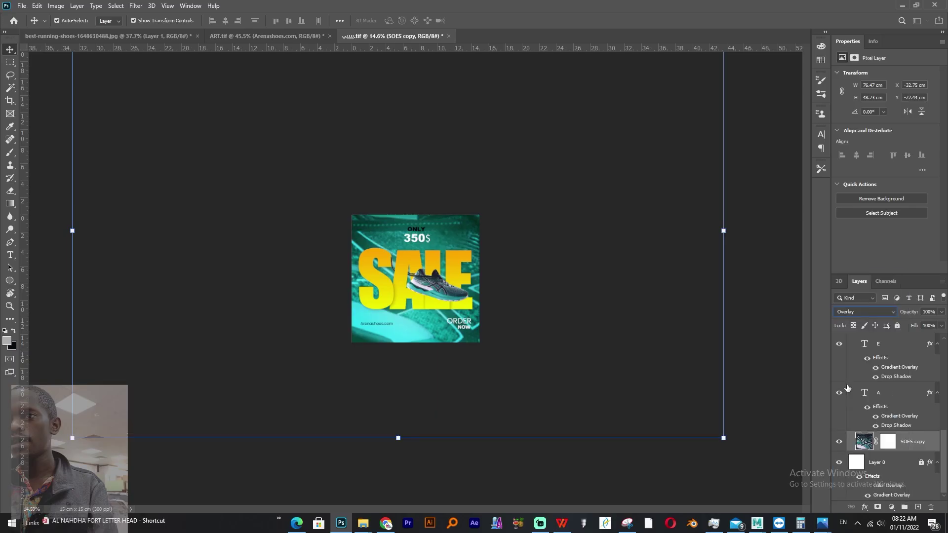
Reduce the shoe texture layer to 16% opacity and 45% fill
{"action": "left_click", "coordinate": [943, 313]}
{"action": "left_click_drag", "start_coordinate": [910, 329], "coordinate": [907, 331]}
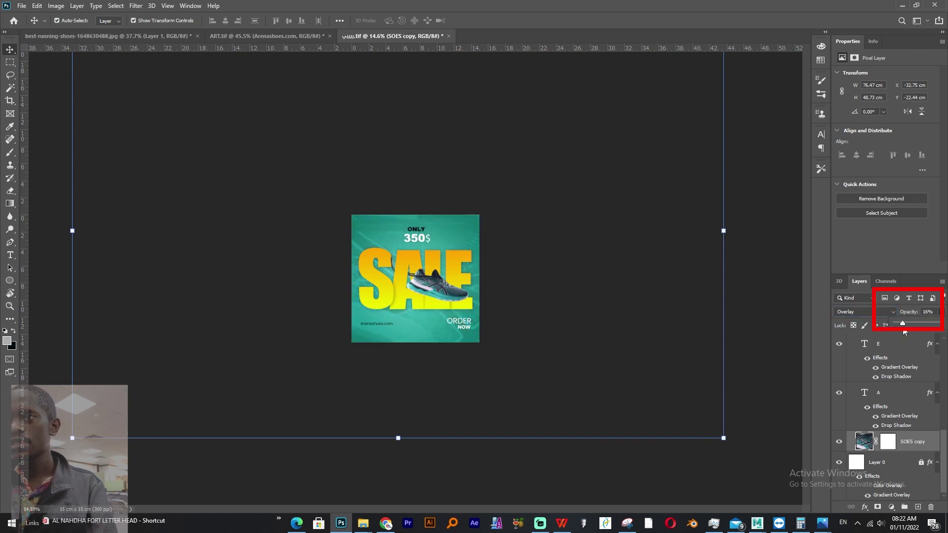
{"action": "left_click", "coordinate": [940, 327]}
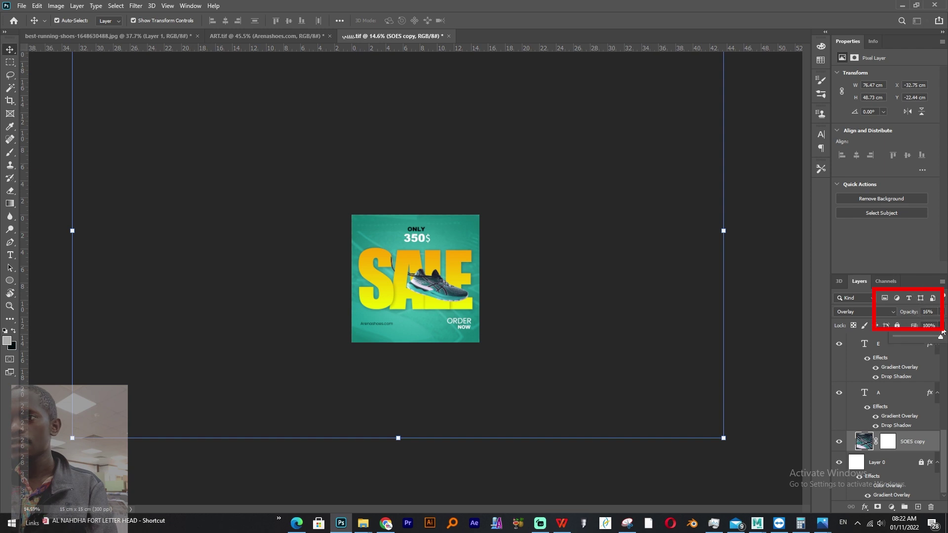
{"action": "left_click_drag", "start_coordinate": [940, 347], "coordinate": [916, 341]}
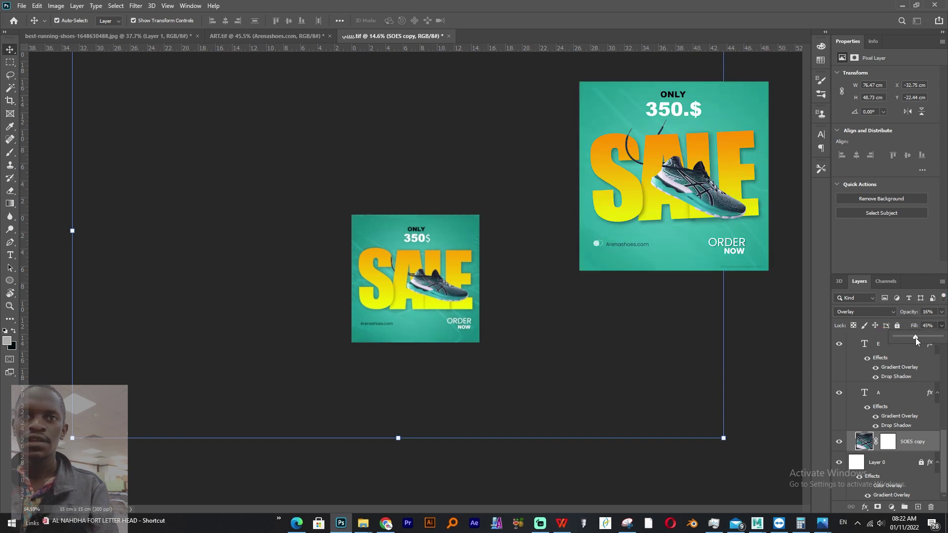
{"action": "scroll", "coordinate": [455, 271], "scroll_direction": "up", "scroll_amount": 5}
{"action": "scroll", "coordinate": [454, 272], "scroll_direction": "down", "scroll_amount": 2}
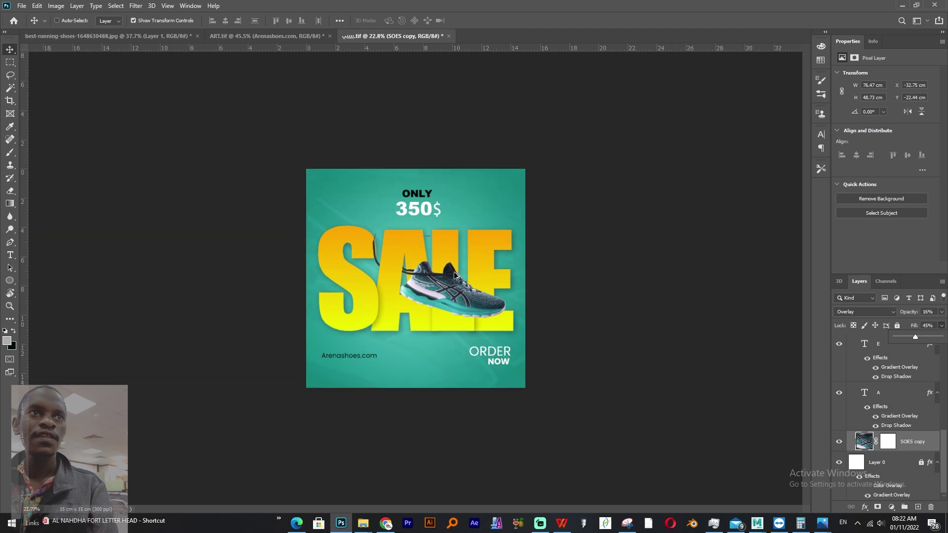
Select the whole square canvas and crop the image to it, then deselect
{"action": "left_click", "coordinate": [10, 62]}
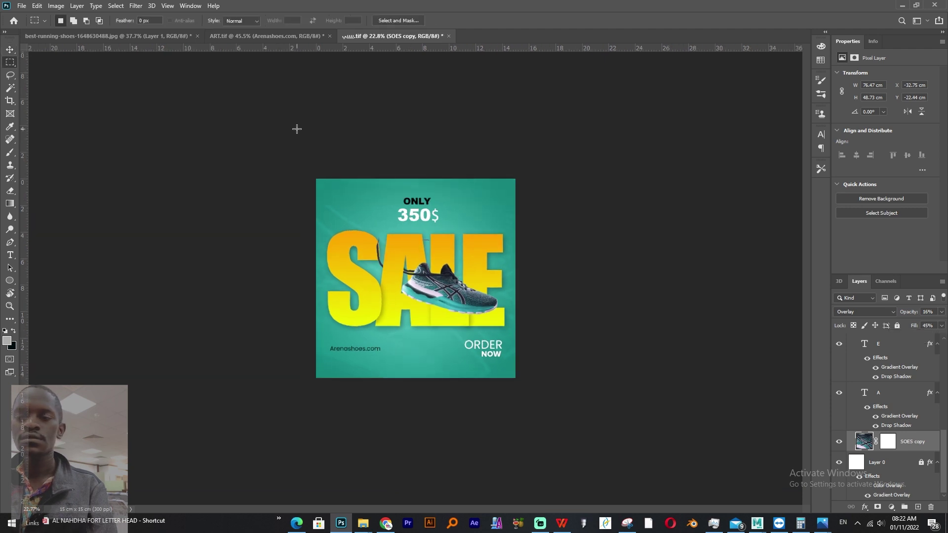
{"action": "left_click_drag", "start_coordinate": [296, 127], "coordinate": [597, 519]}
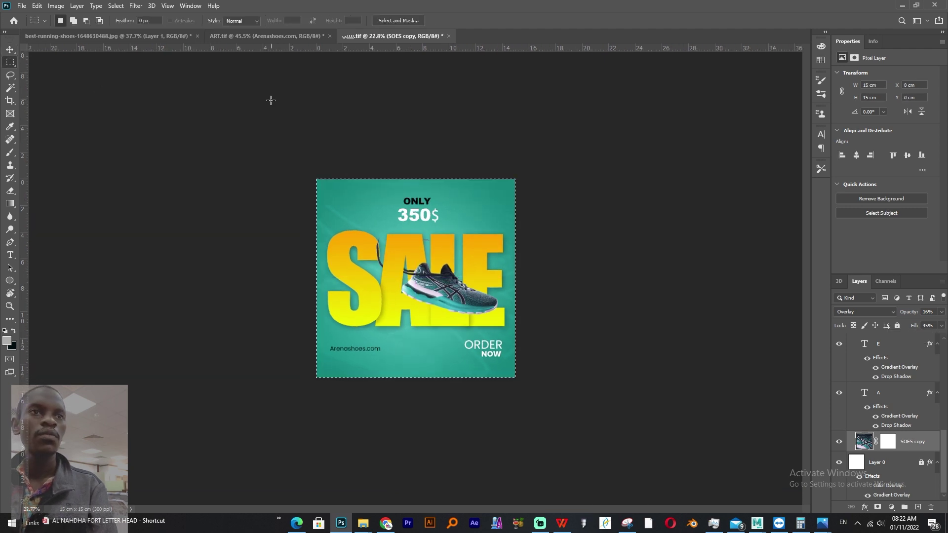
{"action": "left_click", "coordinate": [56, 5]}
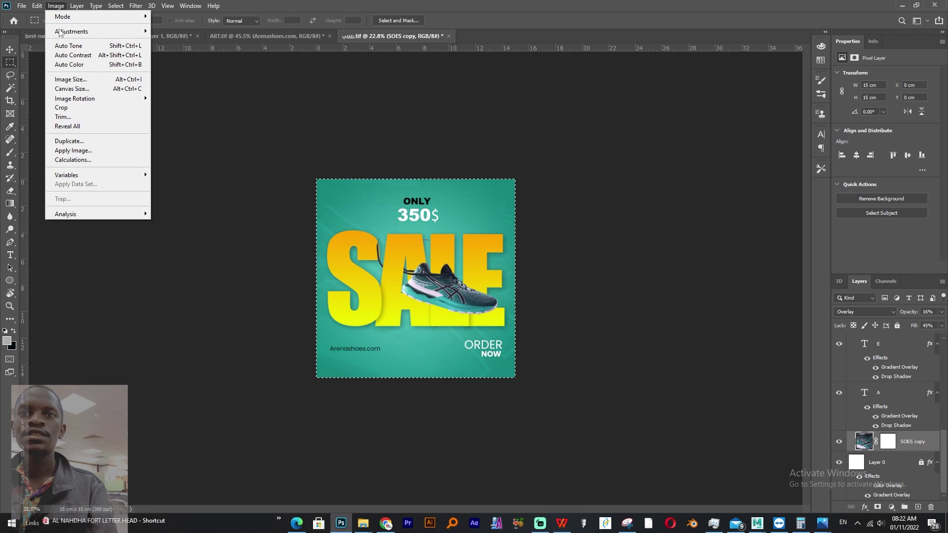
{"action": "left_click", "coordinate": [63, 107]}
{"action": "key", "text": "ctrl+d"}
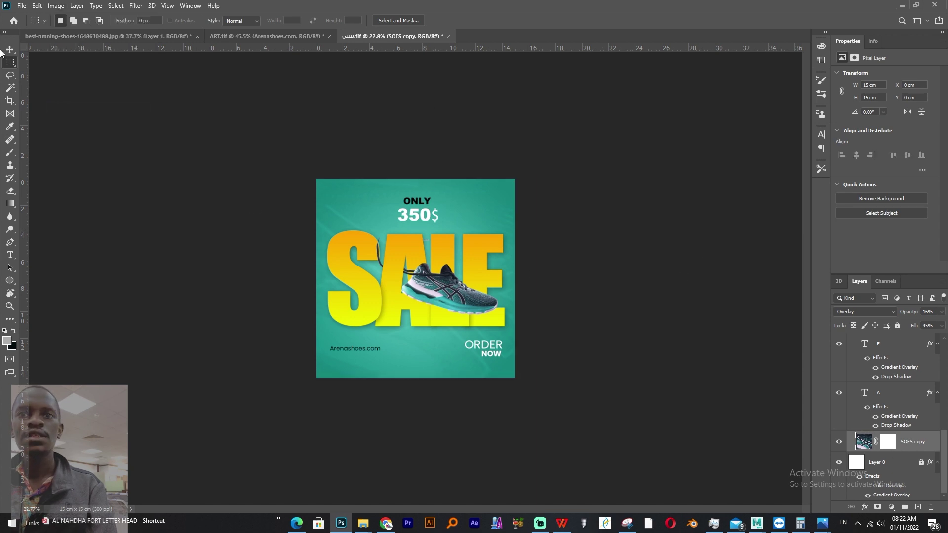
{"action": "left_click", "coordinate": [10, 50]}
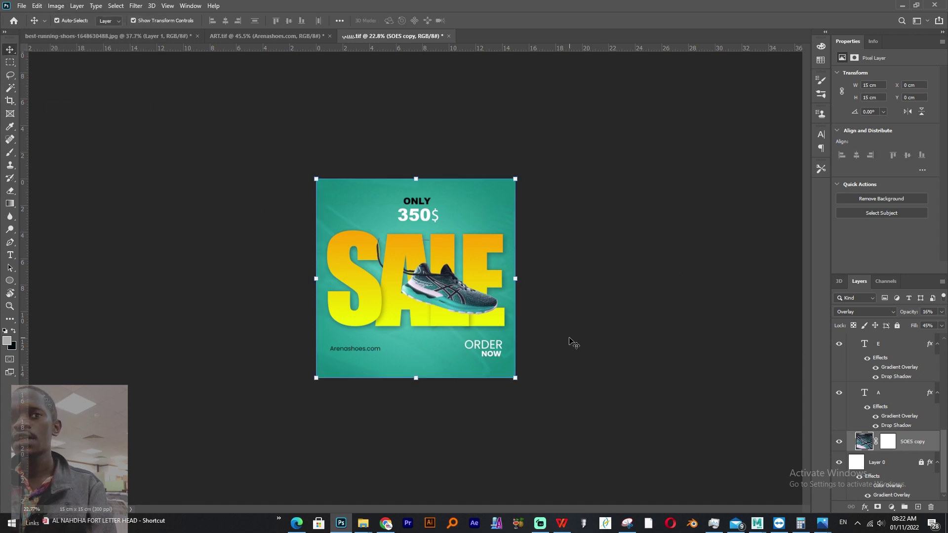
{"action": "scroll", "coordinate": [882, 411], "scroll_direction": "up", "scroll_amount": 10}
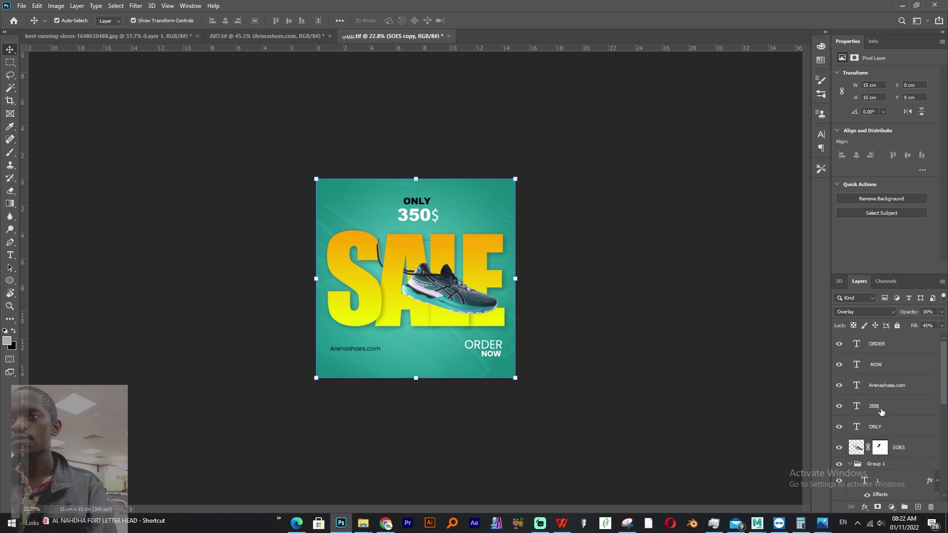
Group all poster layers into Group 2, duplicate it, and convert Group 2 copy to a smart object
{"action": "left_click", "coordinate": [877, 345]}
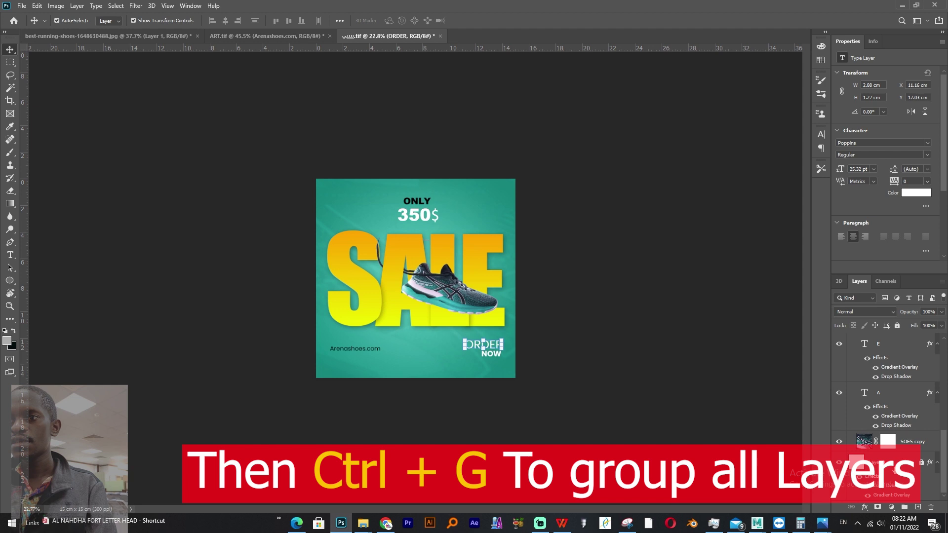
{"action": "left_click", "coordinate": [910, 443], "text": "shift"}
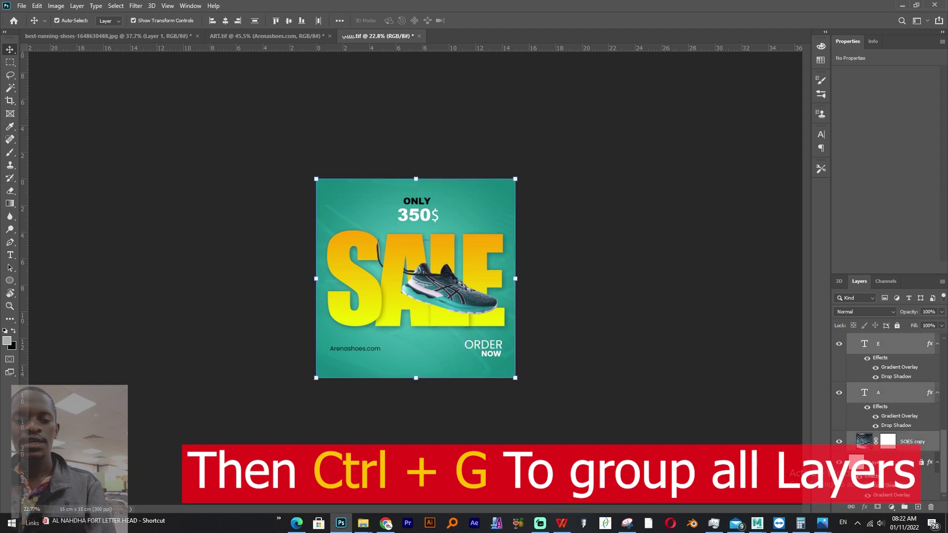
{"action": "key", "text": "ctrl+g"}
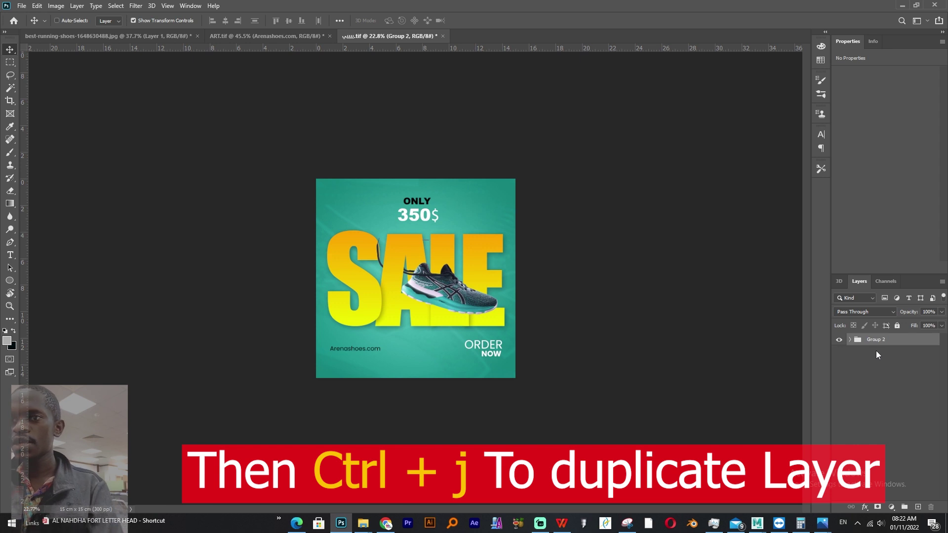
{"action": "key", "text": "ctrl+j"}
{"action": "right_click", "coordinate": [865, 344]}
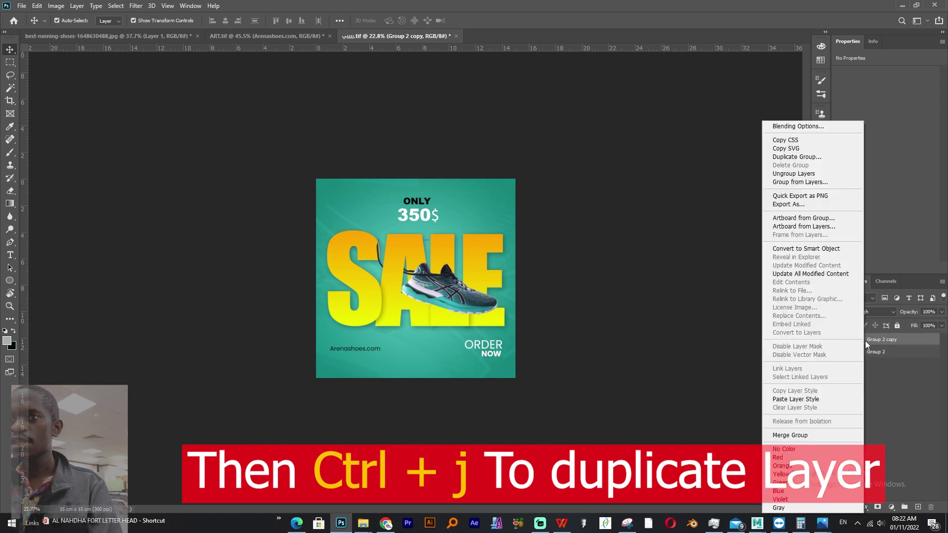
{"action": "left_click", "coordinate": [805, 250]}
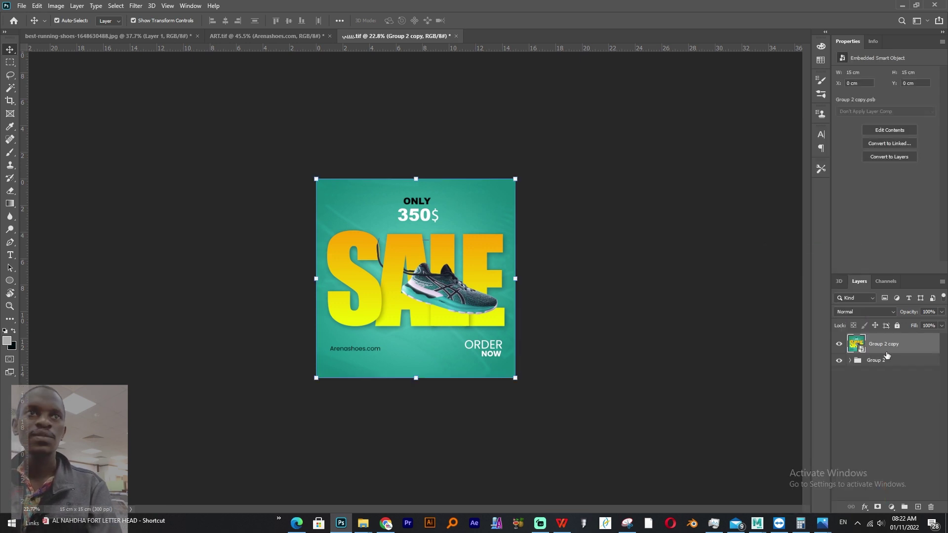
Apply the Camera Raw Filter, adjusting exposure, highlights and texture in the Basic panel
{"action": "left_click", "coordinate": [138, 7]}
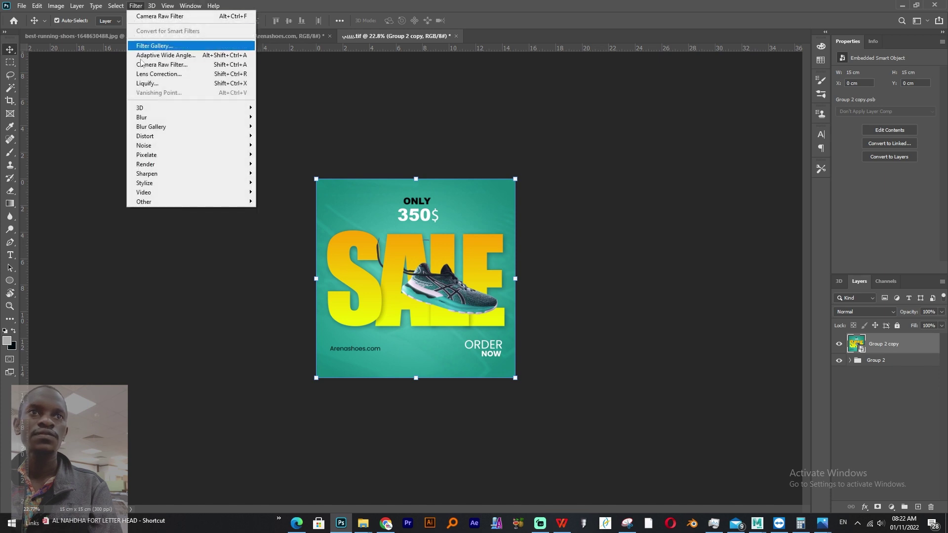
{"action": "left_click", "coordinate": [163, 65]}
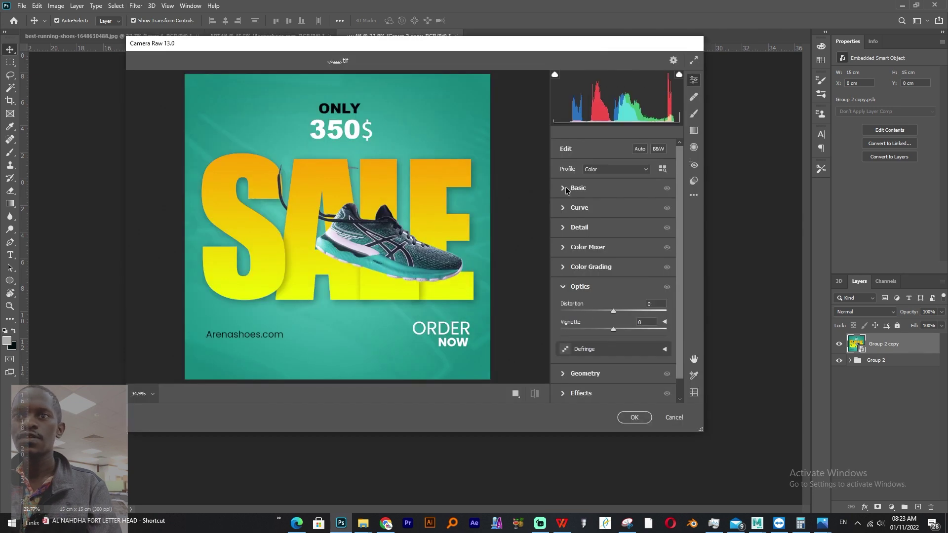
{"action": "left_click", "coordinate": [567, 189]}
{"action": "left_click_drag", "start_coordinate": [615, 229], "coordinate": [624, 257]}
{"action": "left_click_drag", "start_coordinate": [618, 258], "coordinate": [597, 271]}
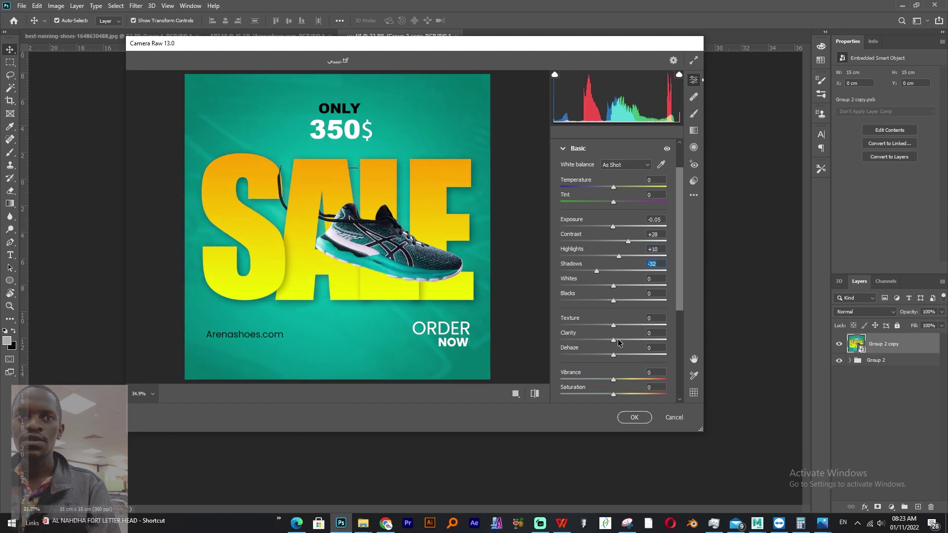
{"action": "left_click_drag", "start_coordinate": [613, 326], "coordinate": [628, 340]}
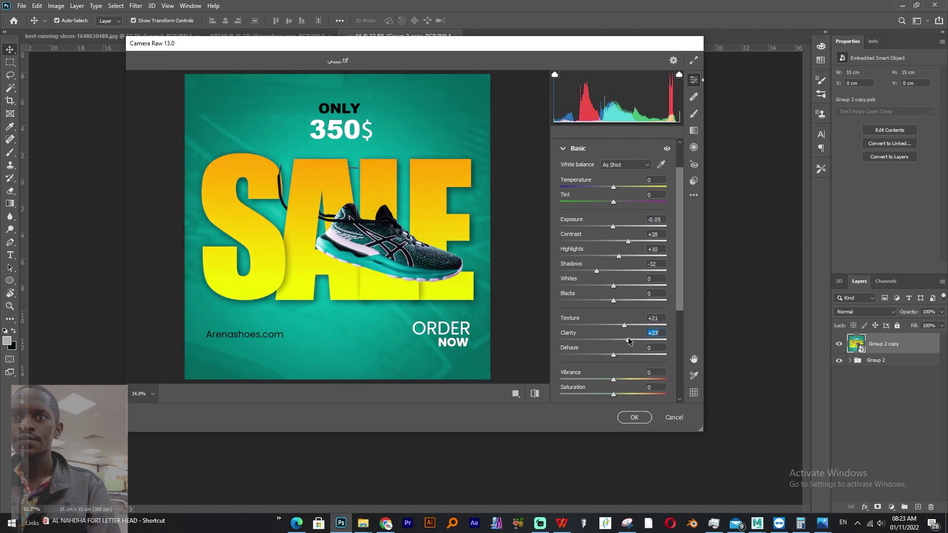
{"action": "left_click", "coordinate": [562, 149]}
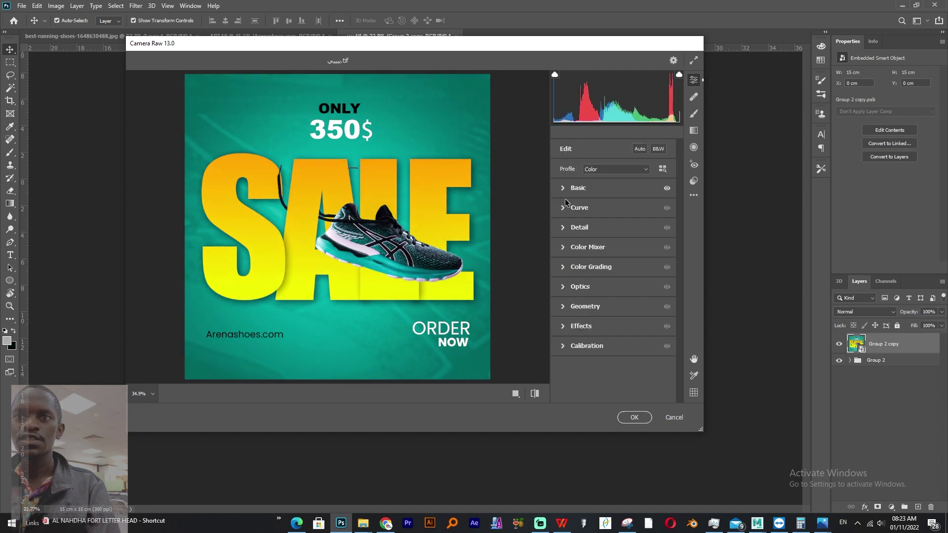
In Color Mixer, darken the oranges and boost orange and aqua saturation, then apply
{"action": "left_click", "coordinate": [565, 247]}
{"action": "left_click_drag", "start_coordinate": [613, 247], "coordinate": [631, 263]}
{"action": "left_click", "coordinate": [592, 222]}
{"action": "left_click_drag", "start_coordinate": [614, 307], "coordinate": [621, 308]}
{"action": "left_click", "coordinate": [634, 418]}
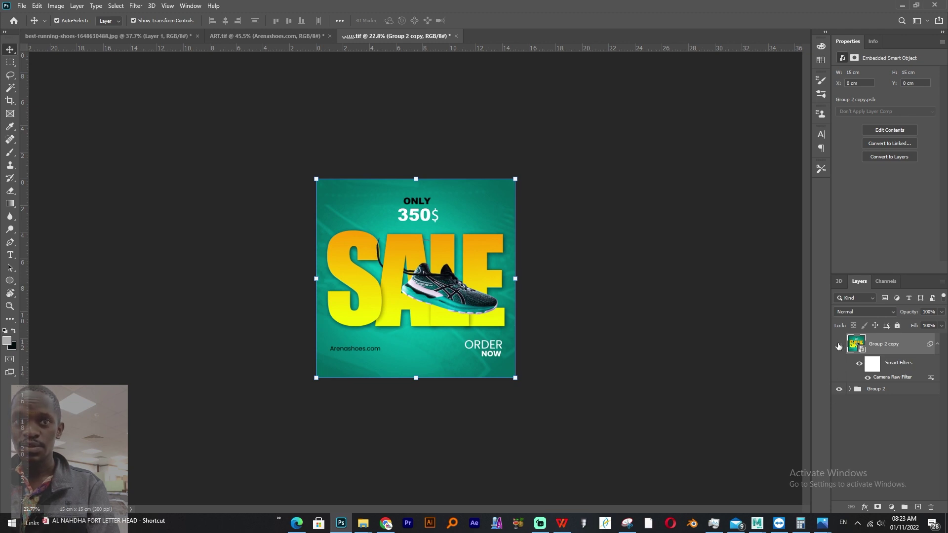
{"action": "left_click", "coordinate": [839, 344]}
{"action": "left_click", "coordinate": [839, 344]}
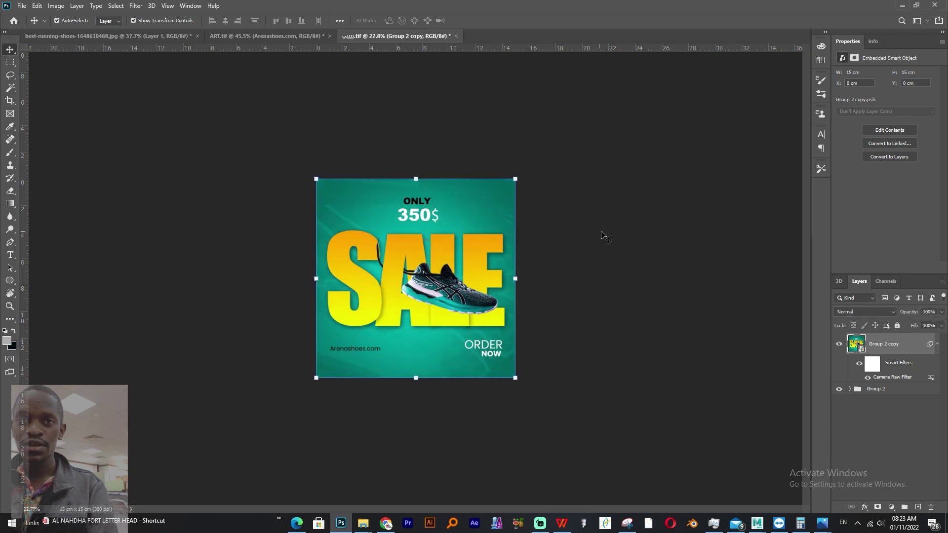
{"action": "scroll", "coordinate": [460, 296], "scroll_direction": "up", "scroll_amount": 1}
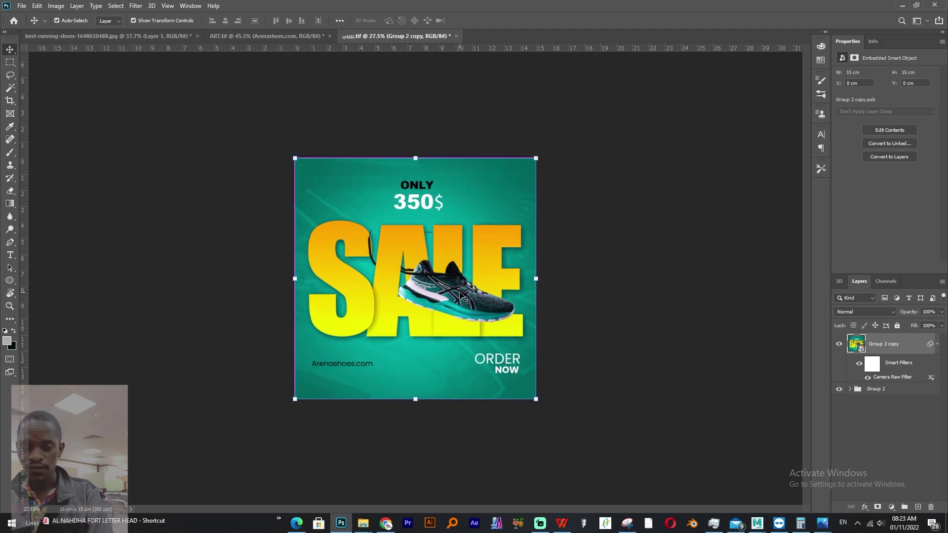